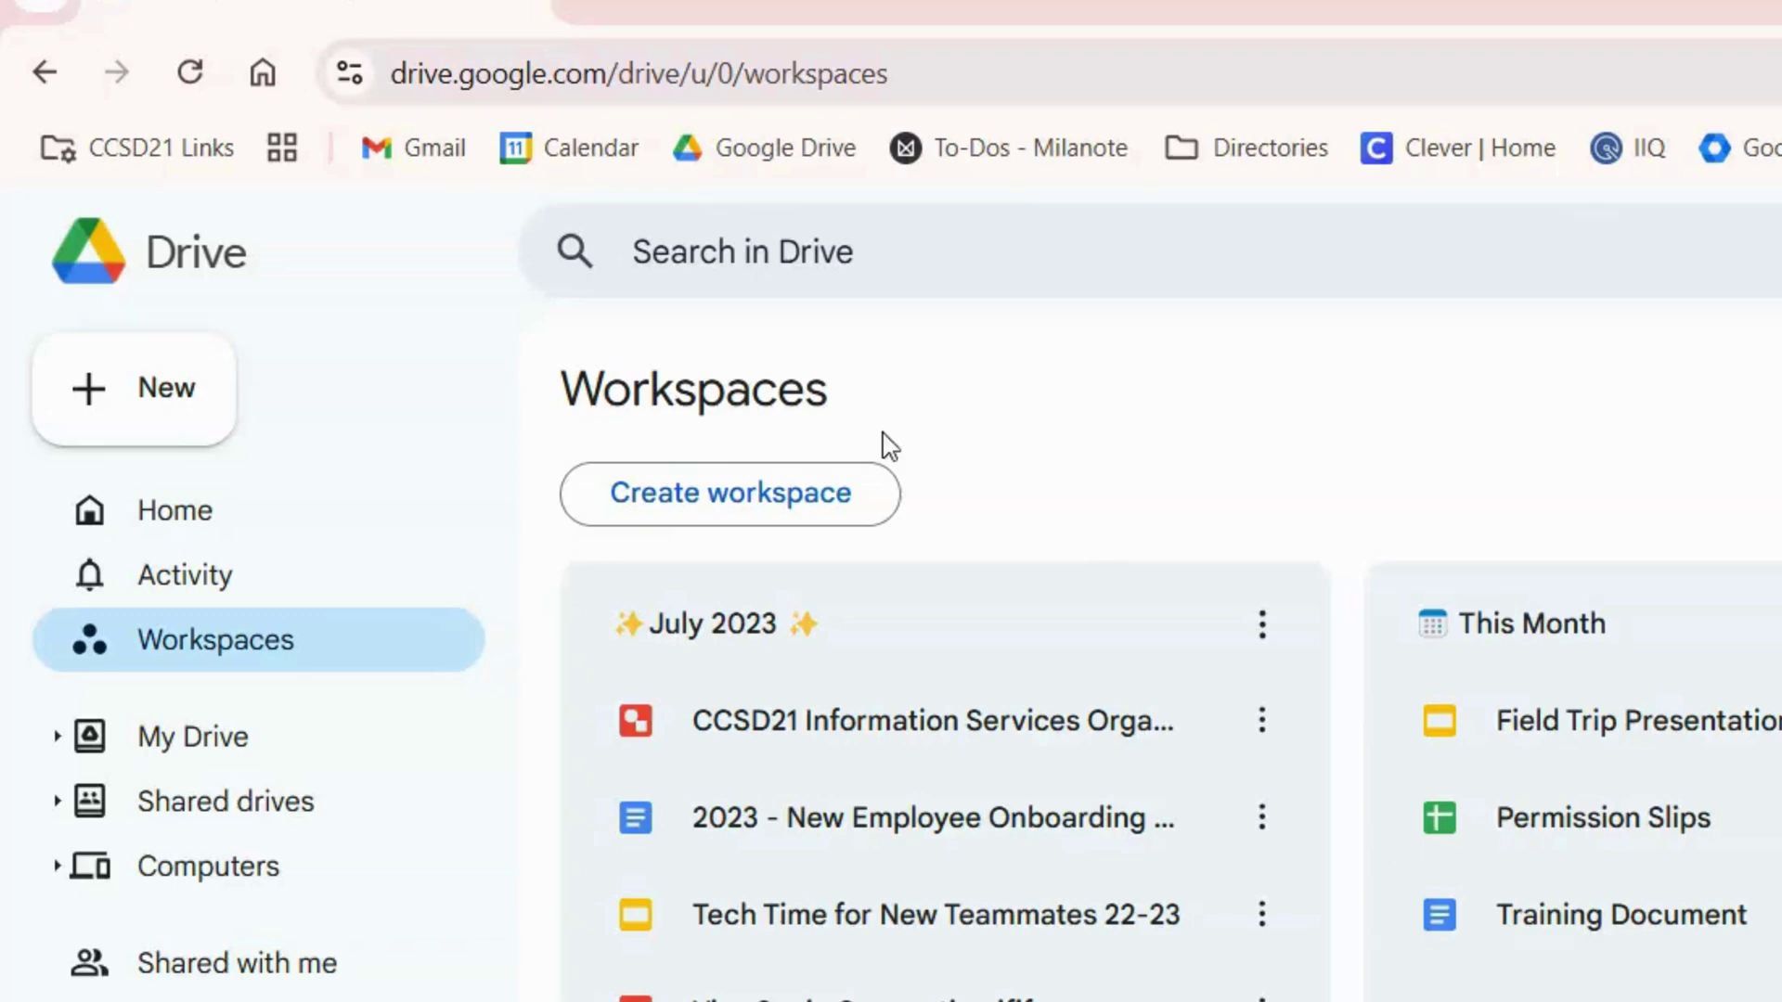
Open Google Drive's New menu to reach Google Vids
left_click(176, 399)
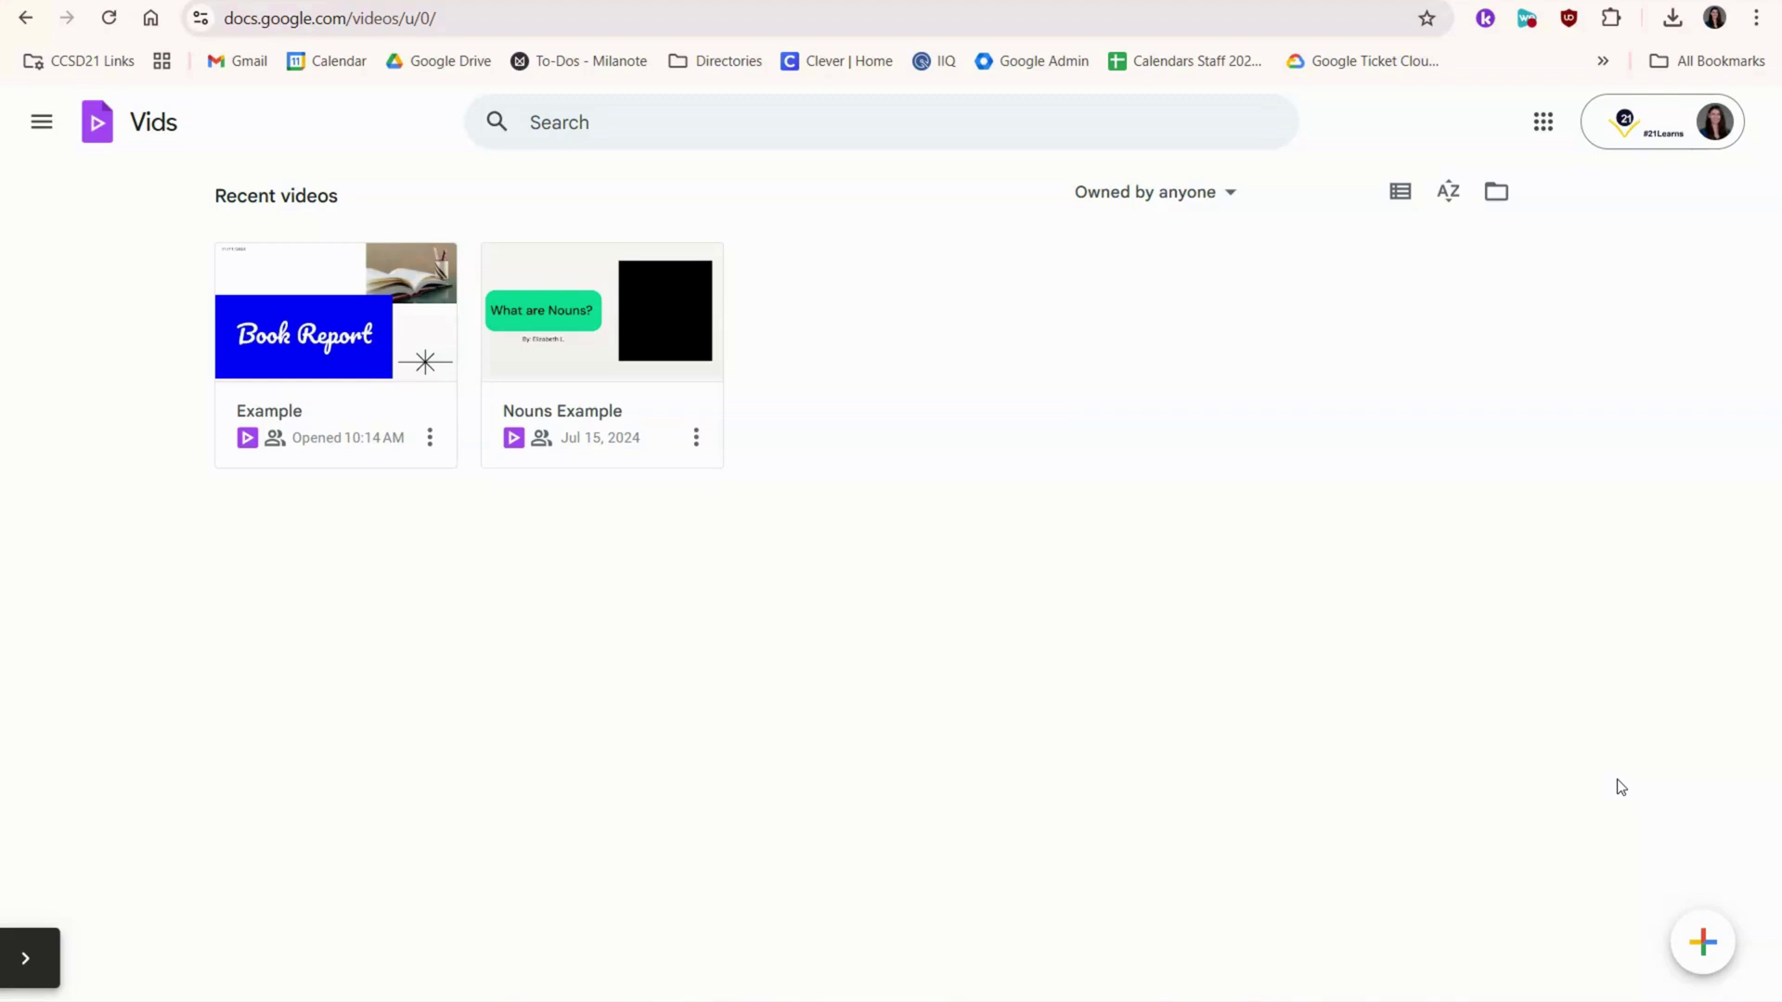
Start a new video using only the Roadmap overview template's title scene
left_click(1700, 960)
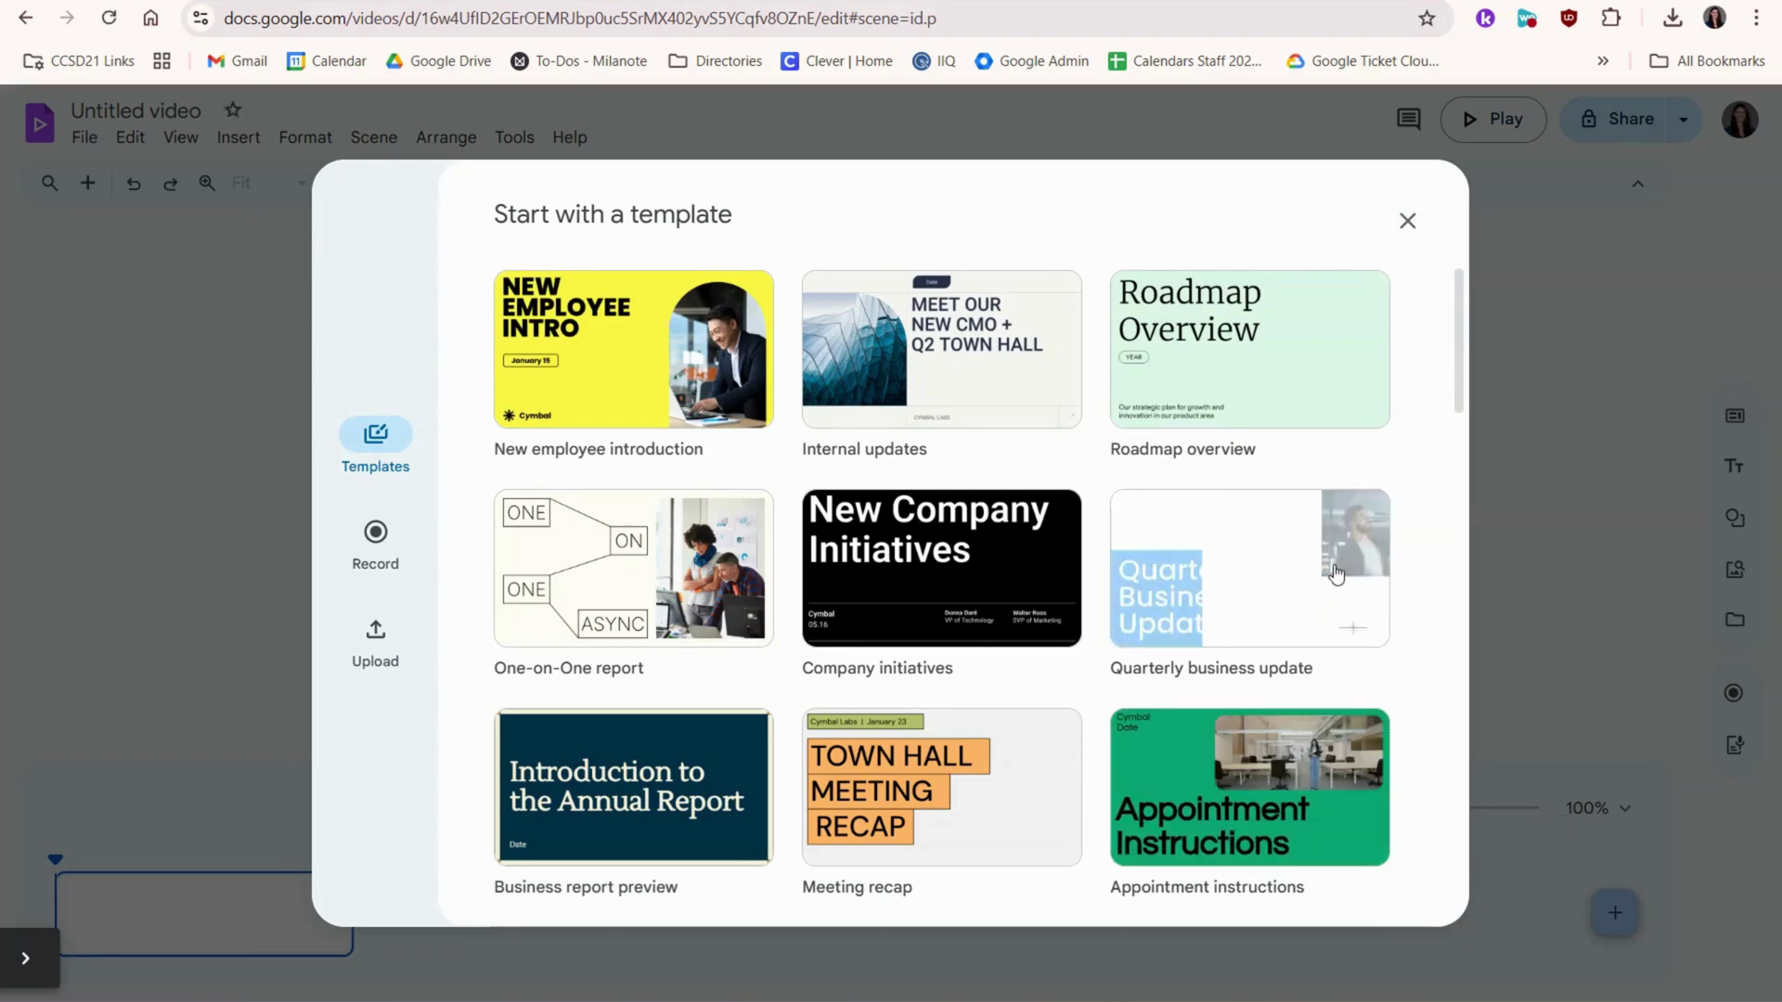
left_click(1313, 347)
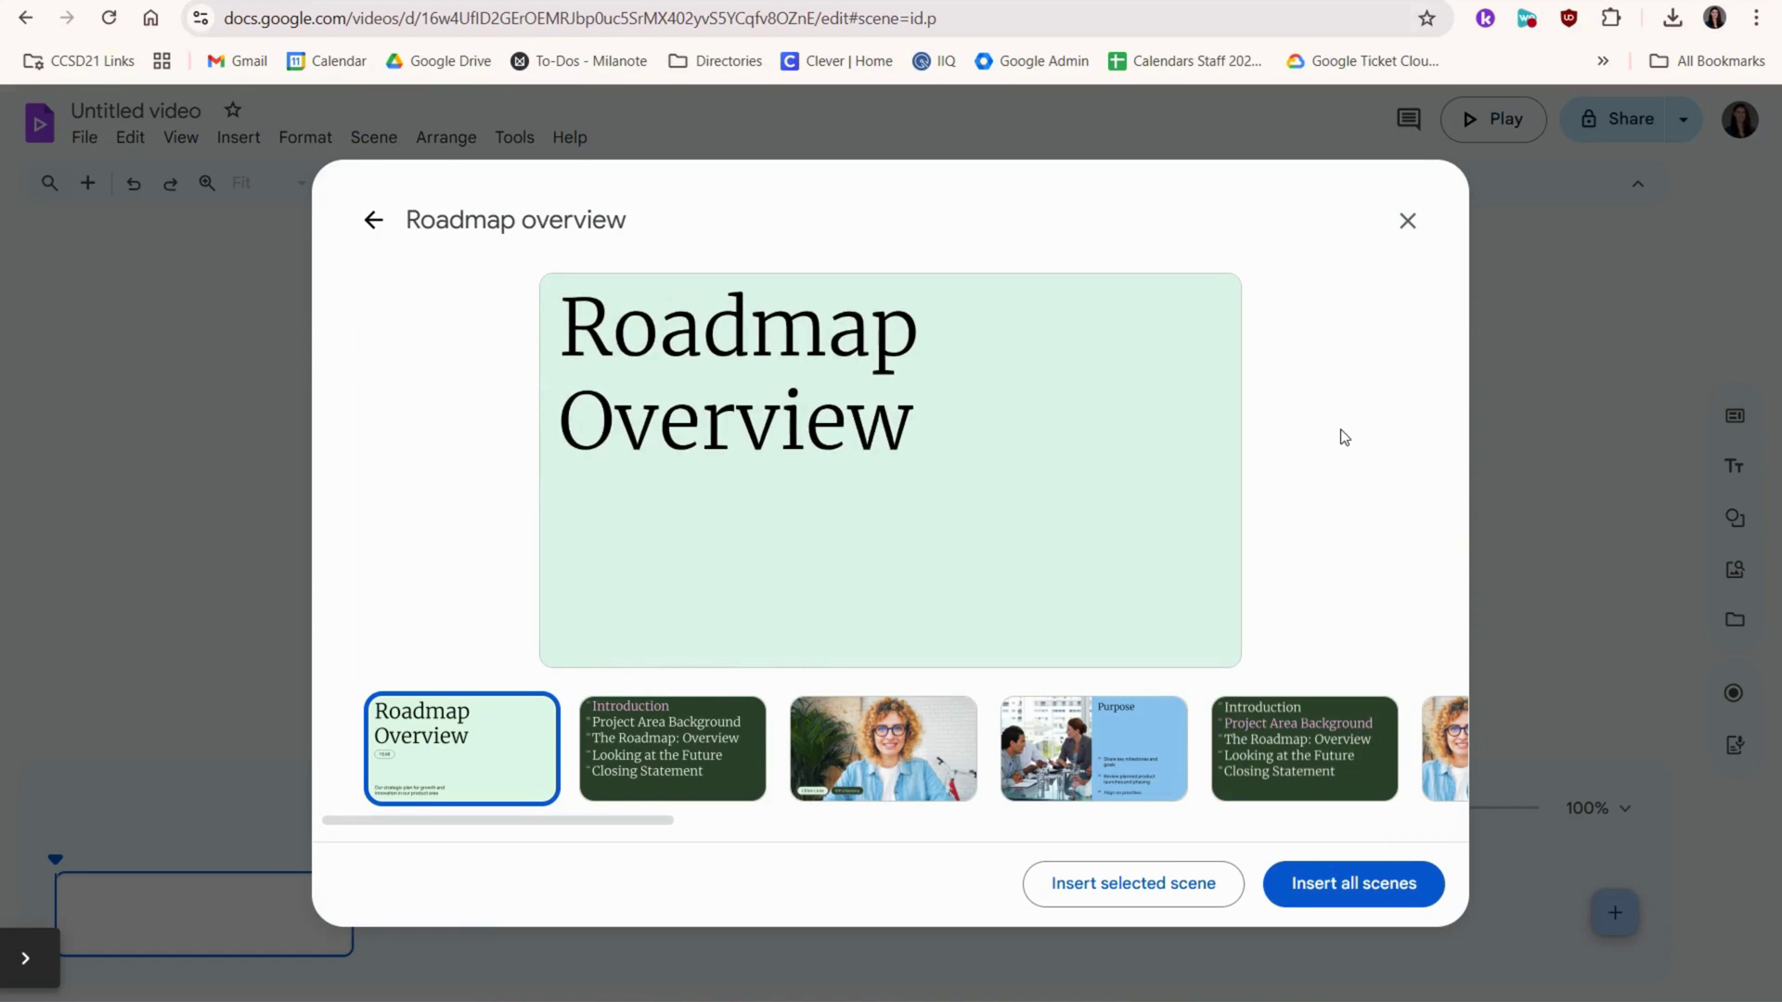
left_click(1177, 889)
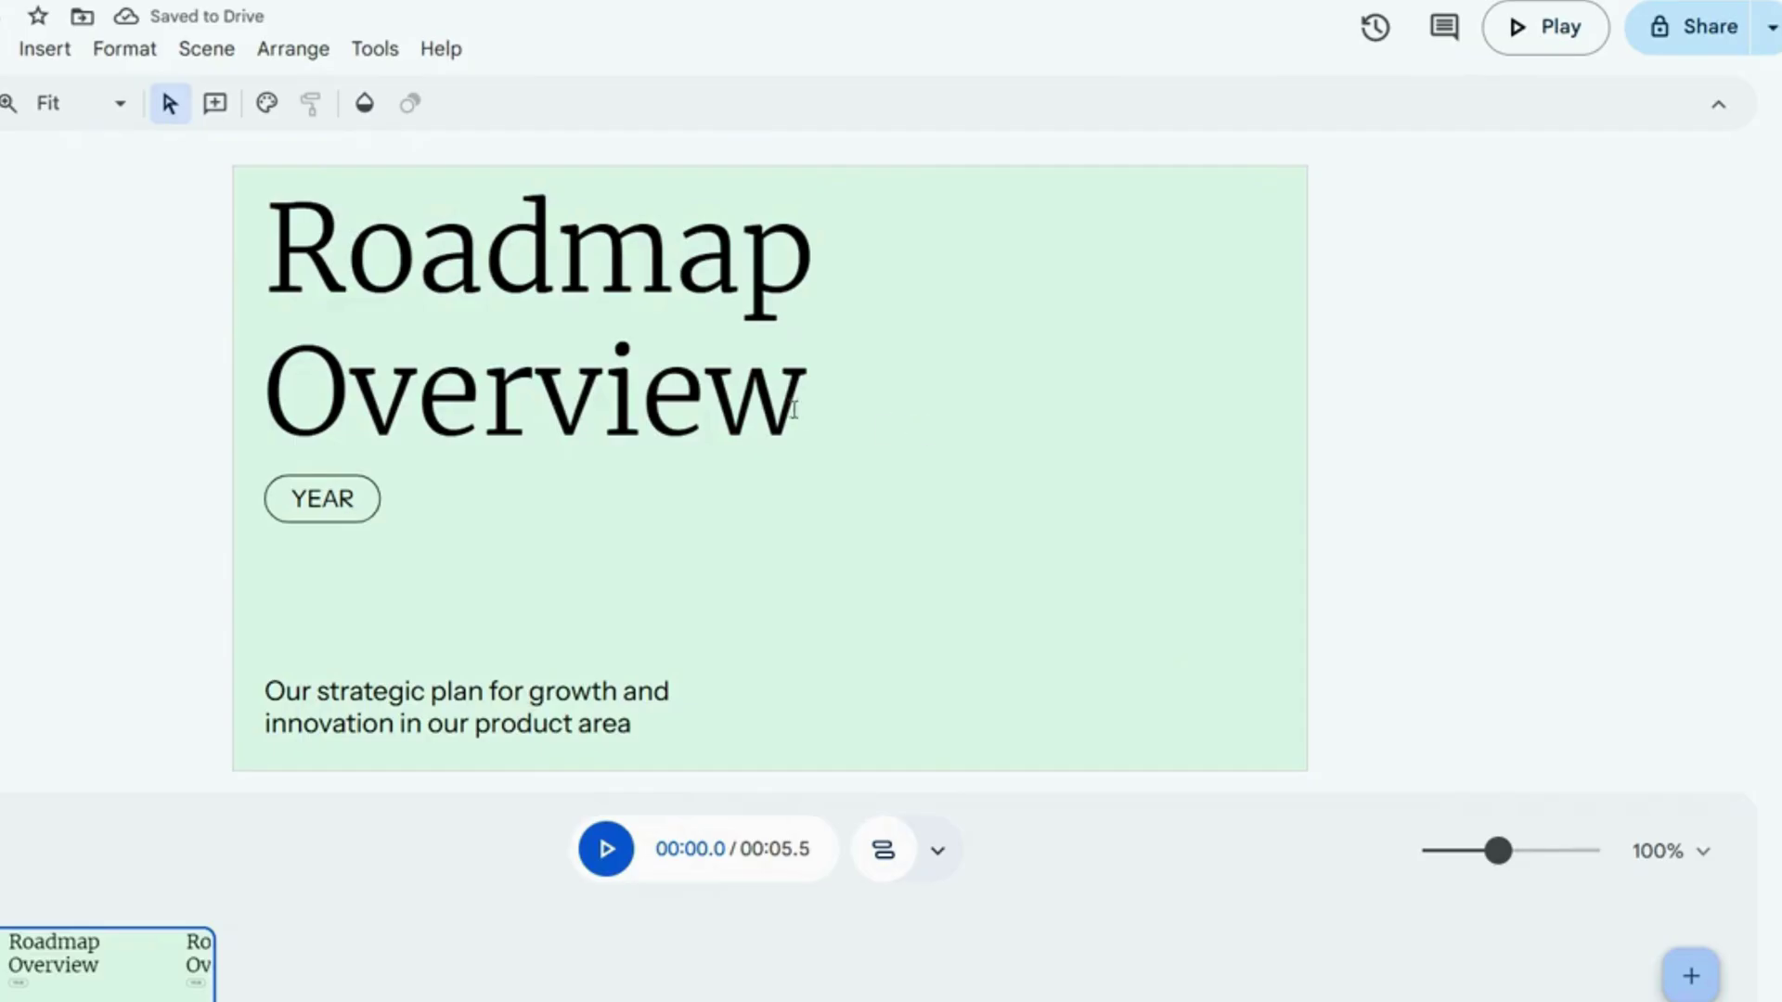
Retitle the scene 'Book Report' in Pacifico at size 70 with a berry text colour
left_click_drag(684, 429, 243, 305)
type("Book Report")
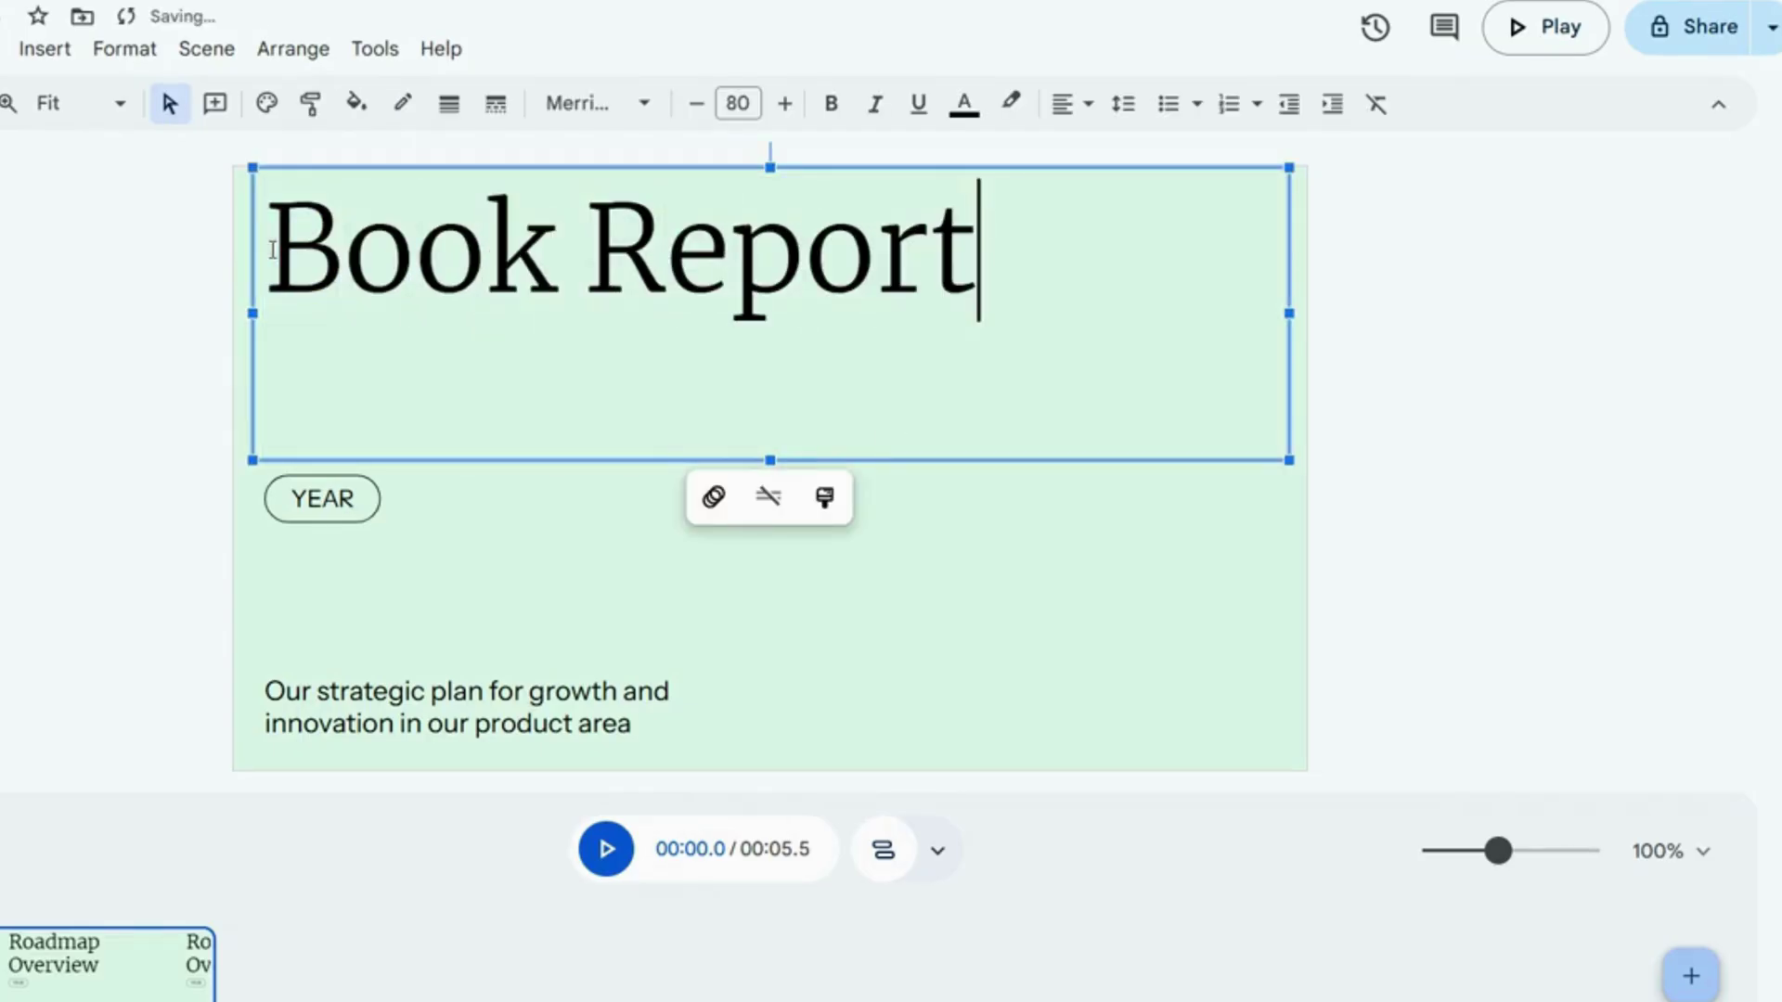
key("ctrl+a")
left_click(577, 103)
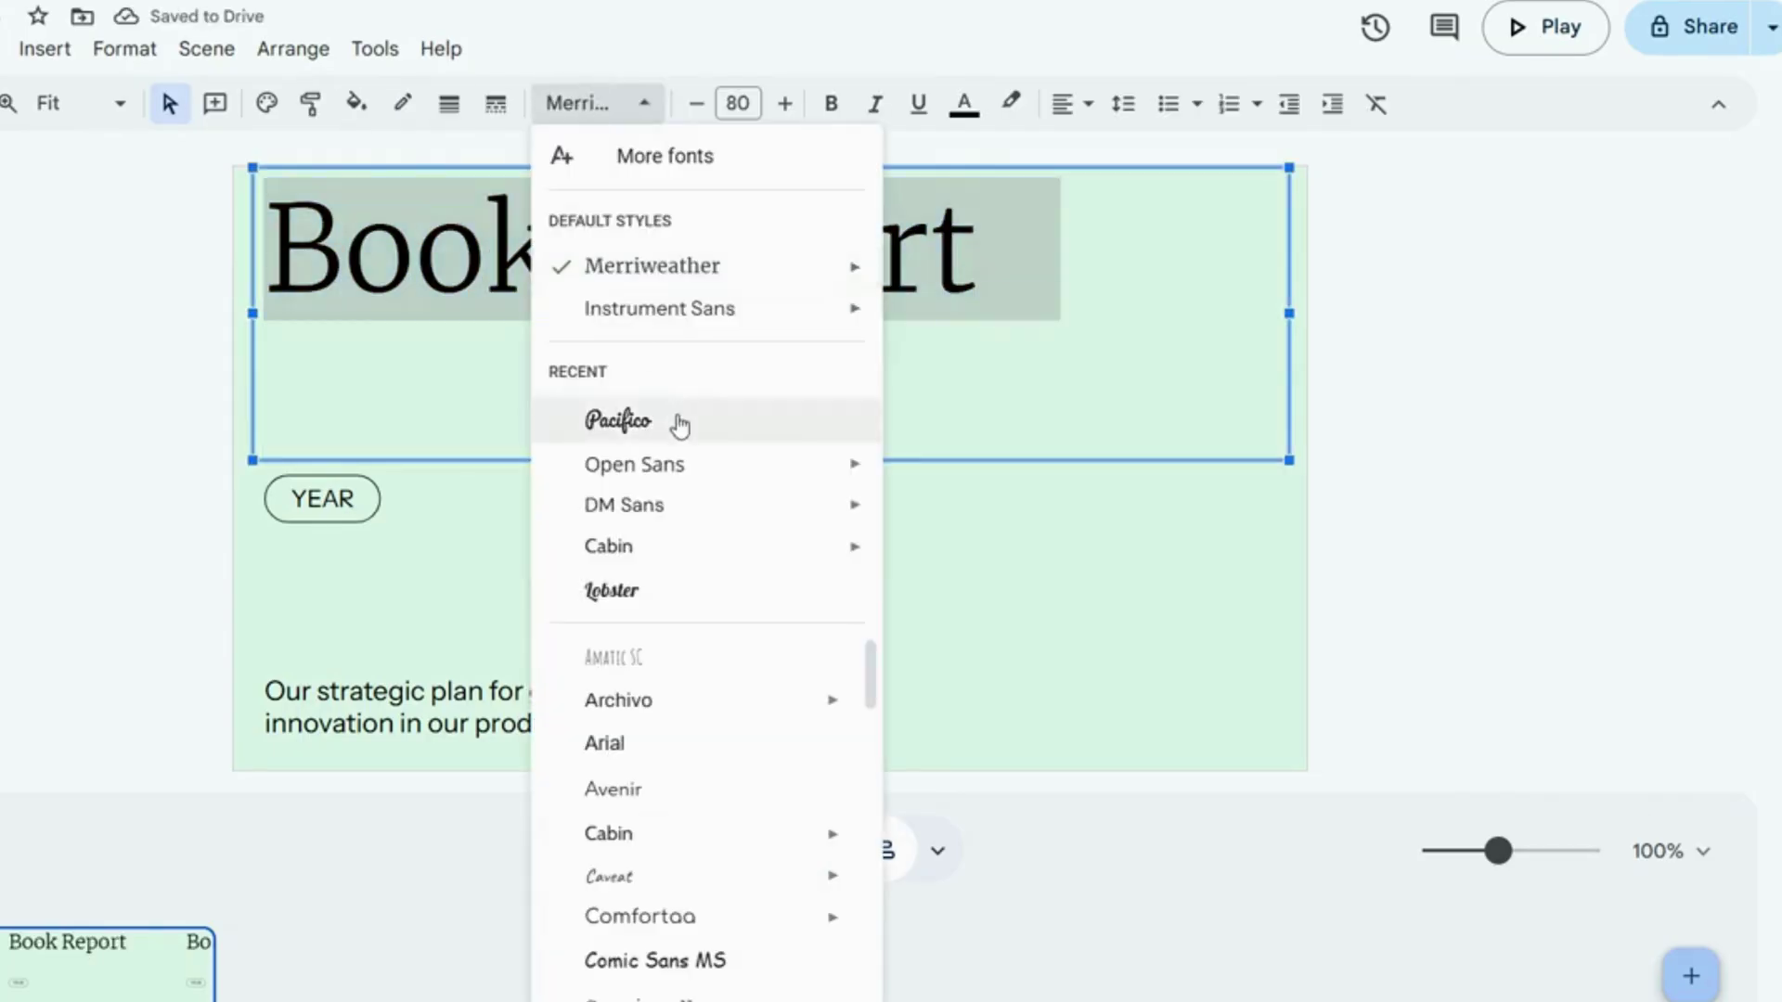
left_click(676, 421)
left_click(738, 103)
type("70")
key("Return")
left_click(960, 104)
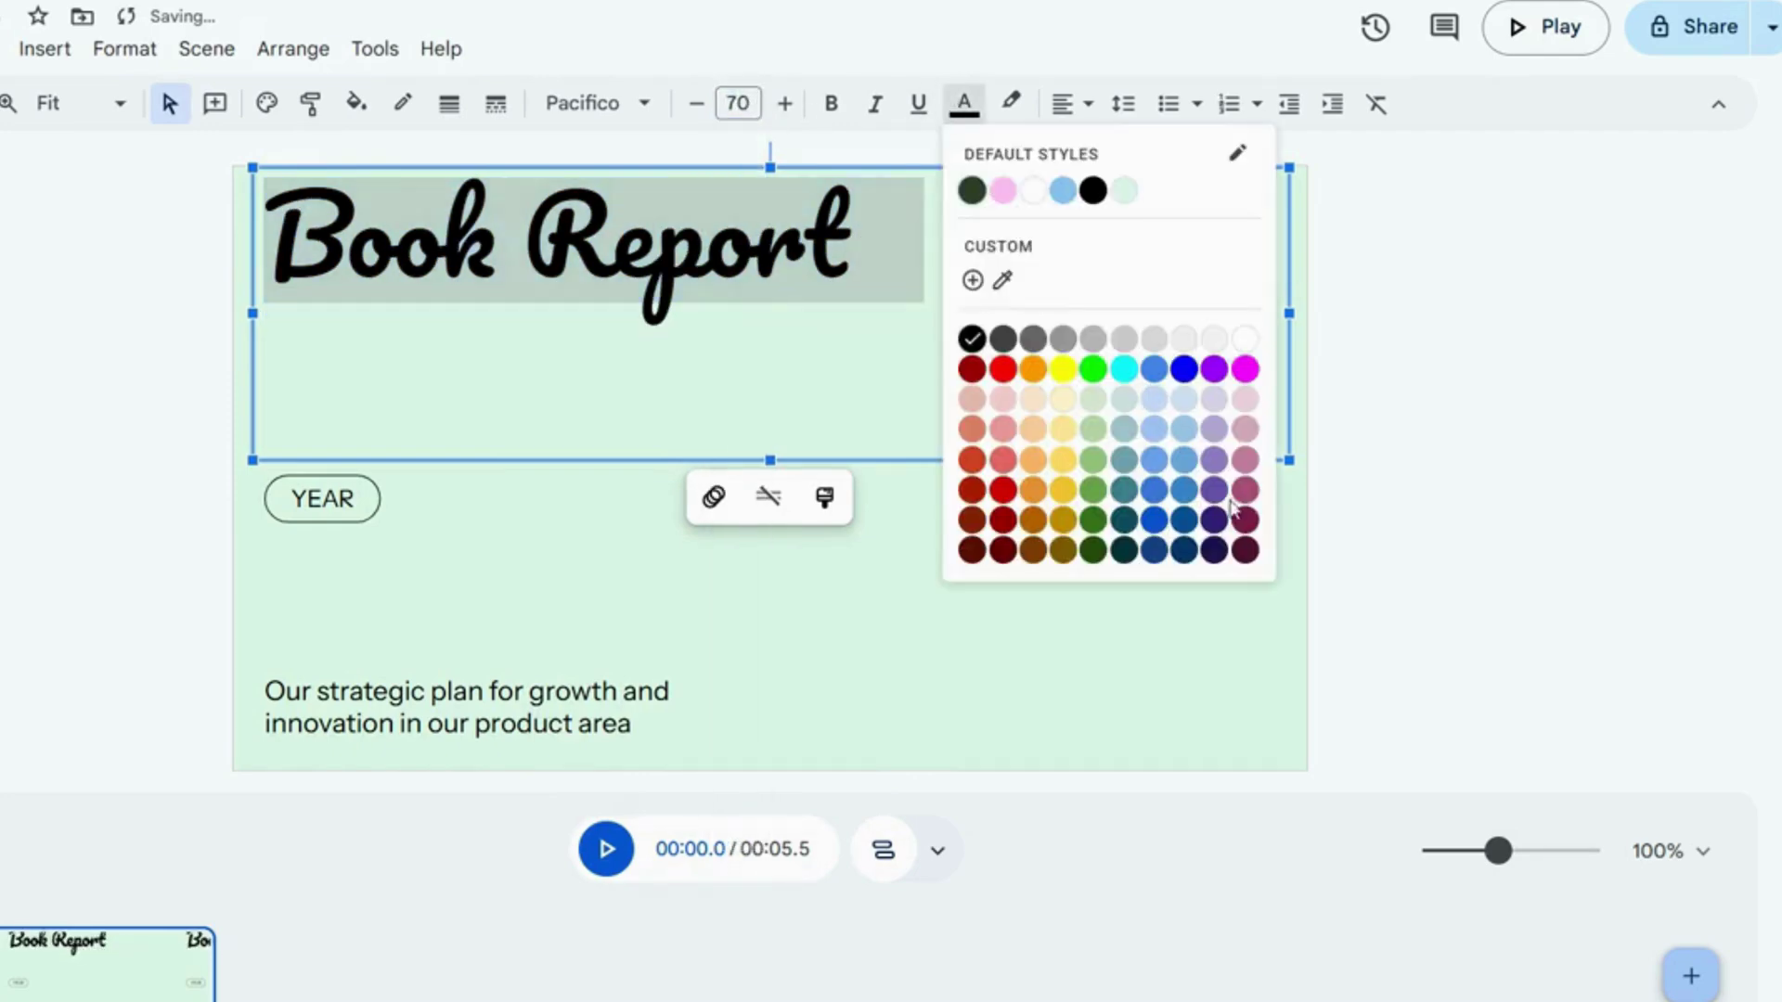
left_click(1237, 484)
Set the slide background to light grey
left_click(1050, 508)
right_click(982, 508)
mouse_move(1086, 784)
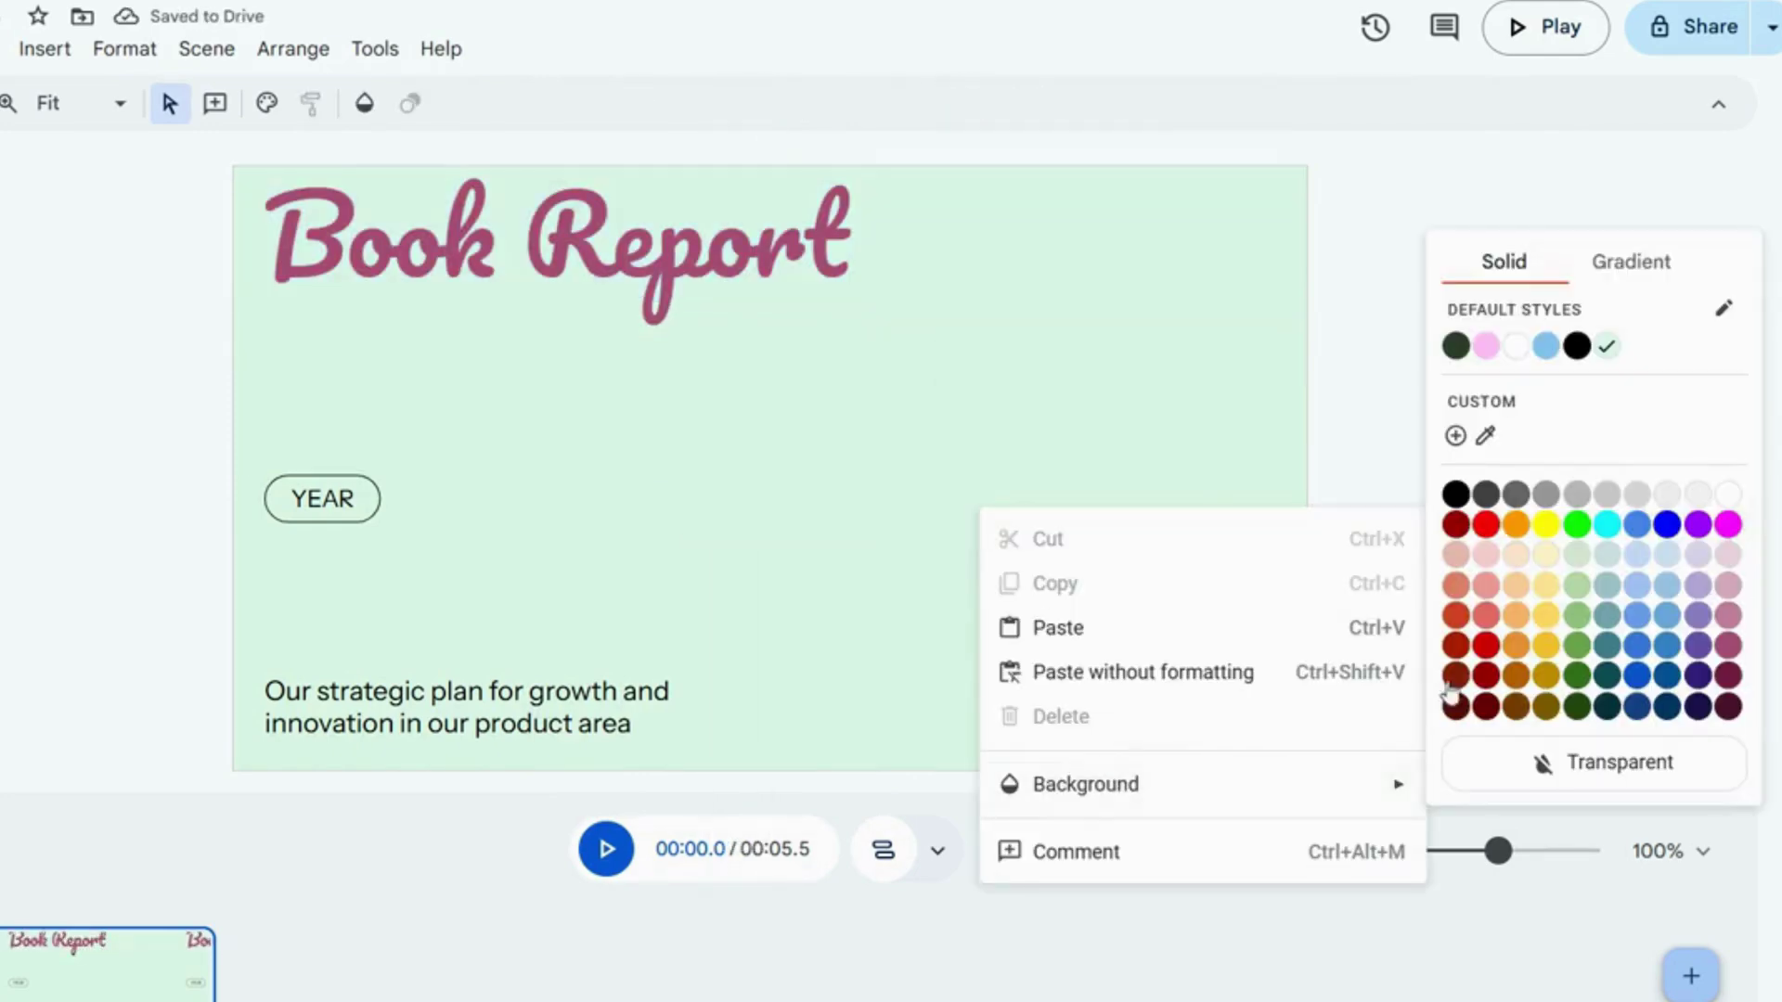
left_click(1670, 495)
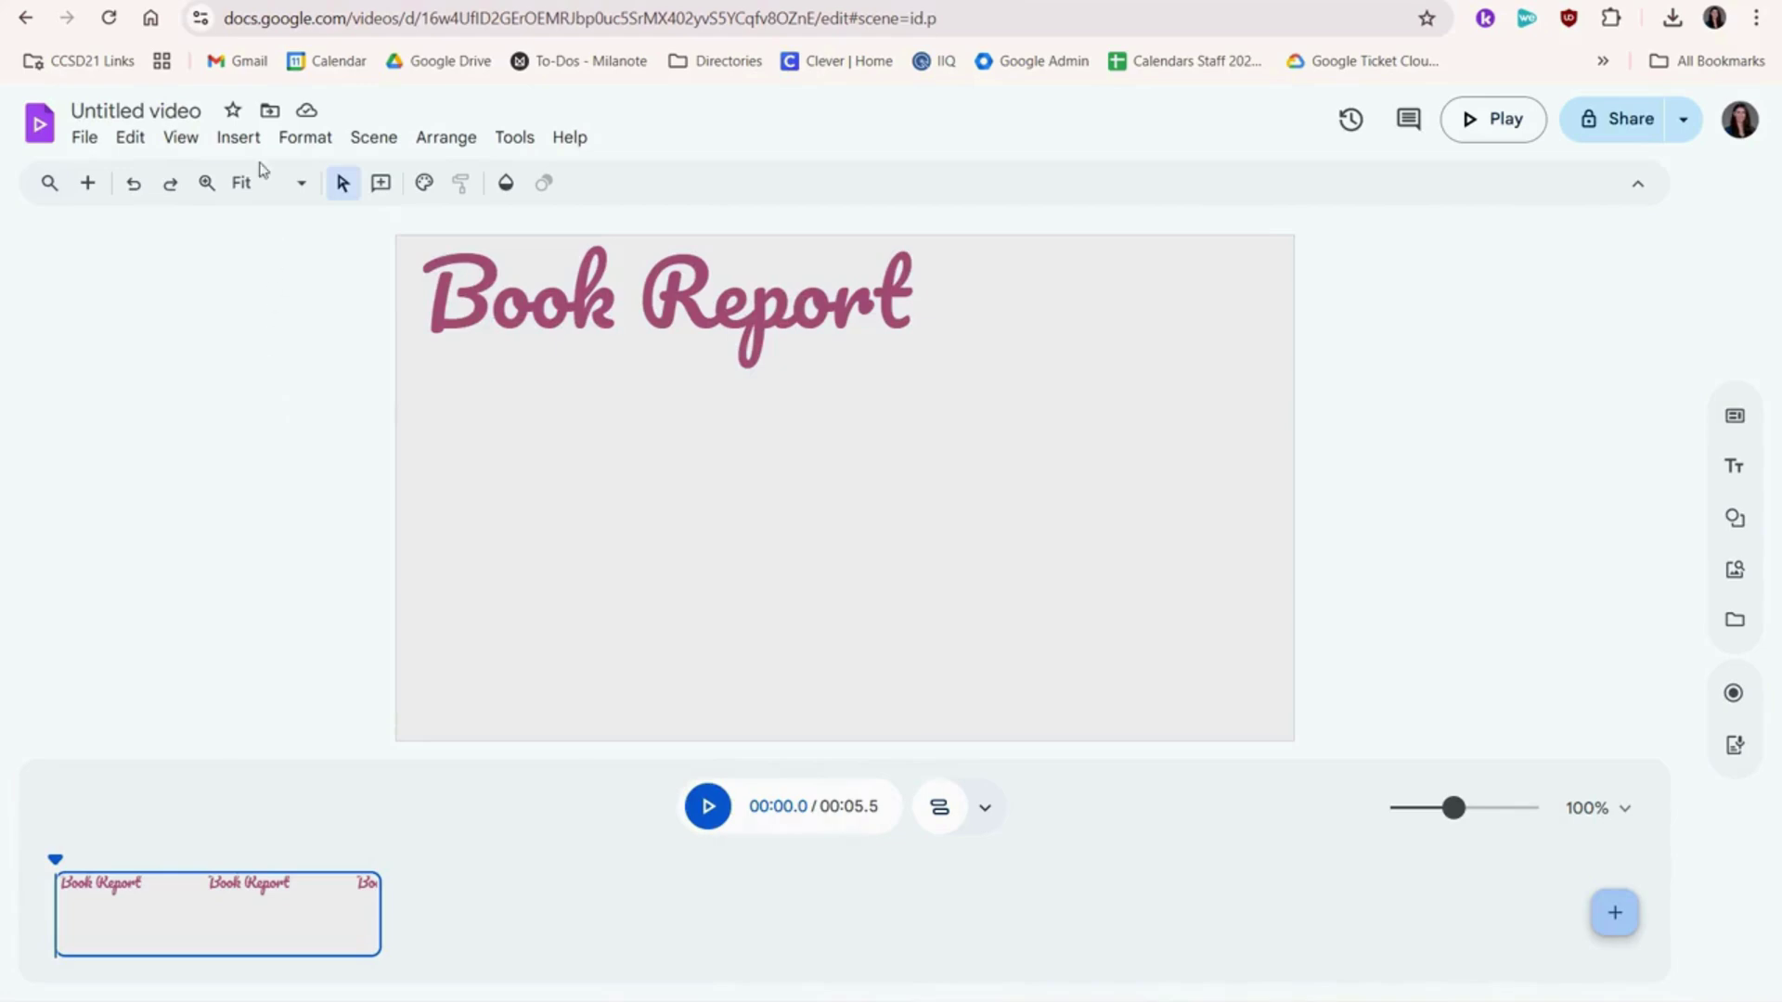
Insert the animated open-book 'I'm Reading' illustration below the title
left_click(239, 137)
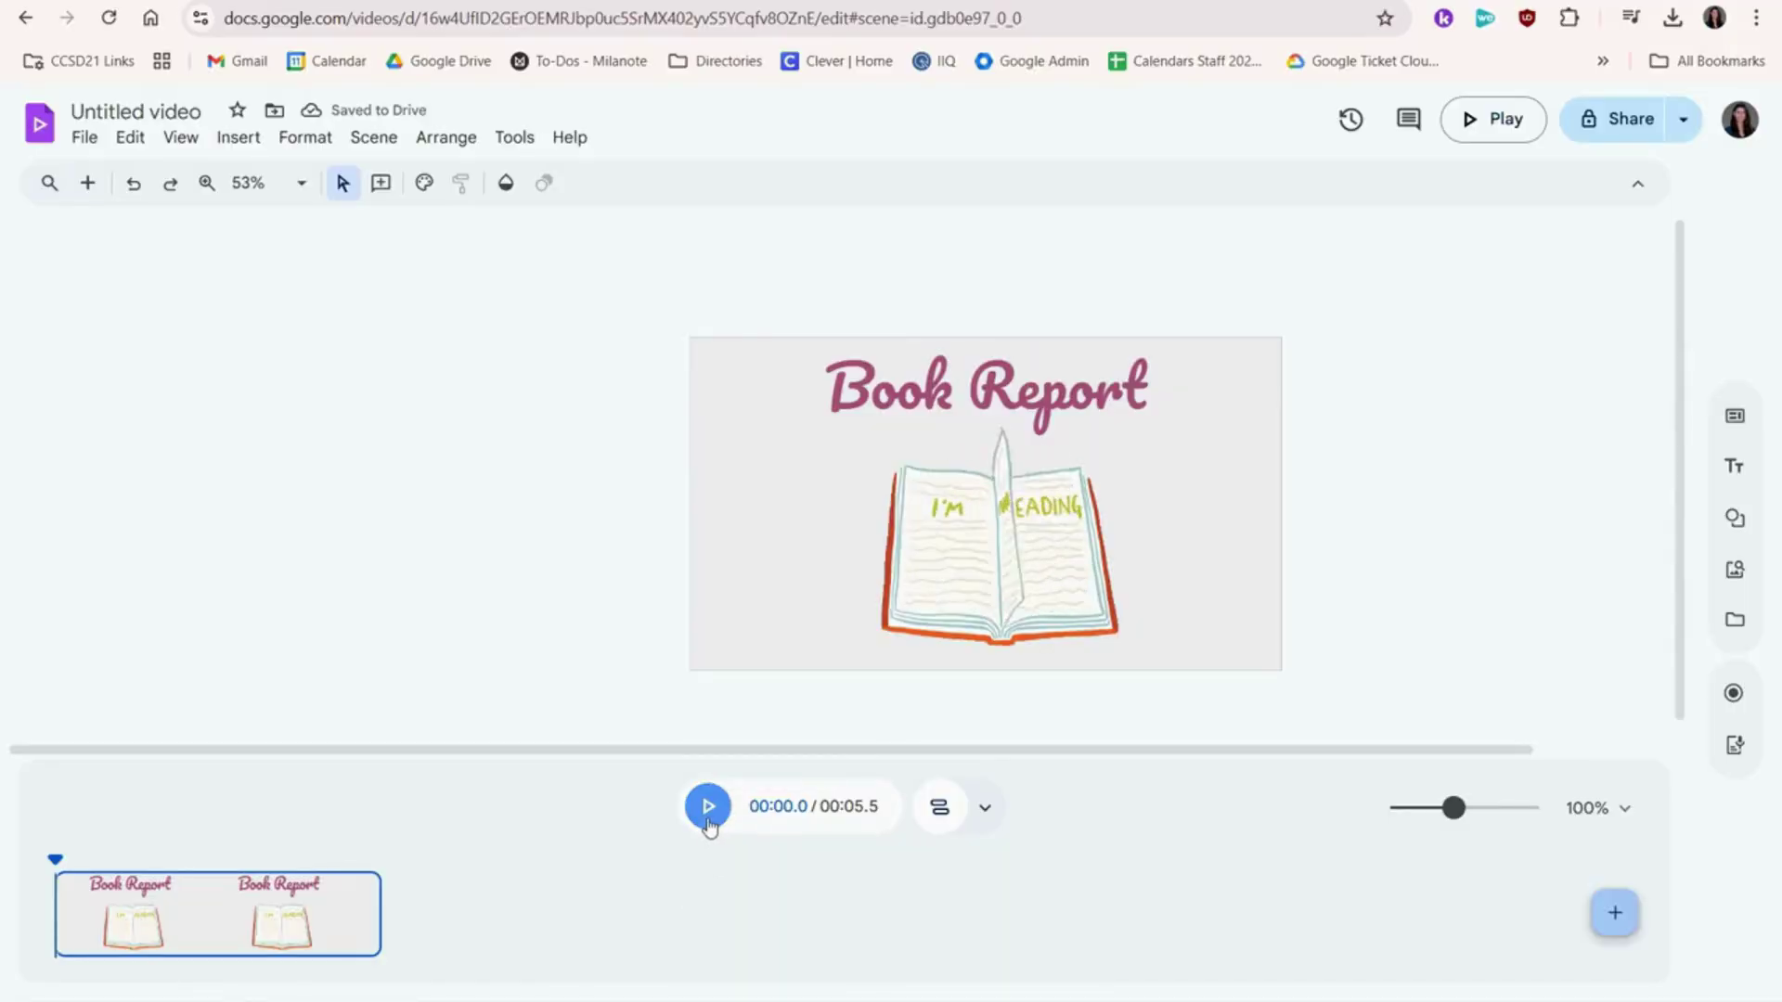
Preview the scene and trim it from 5.5 to 4.7 seconds
left_click(707, 805)
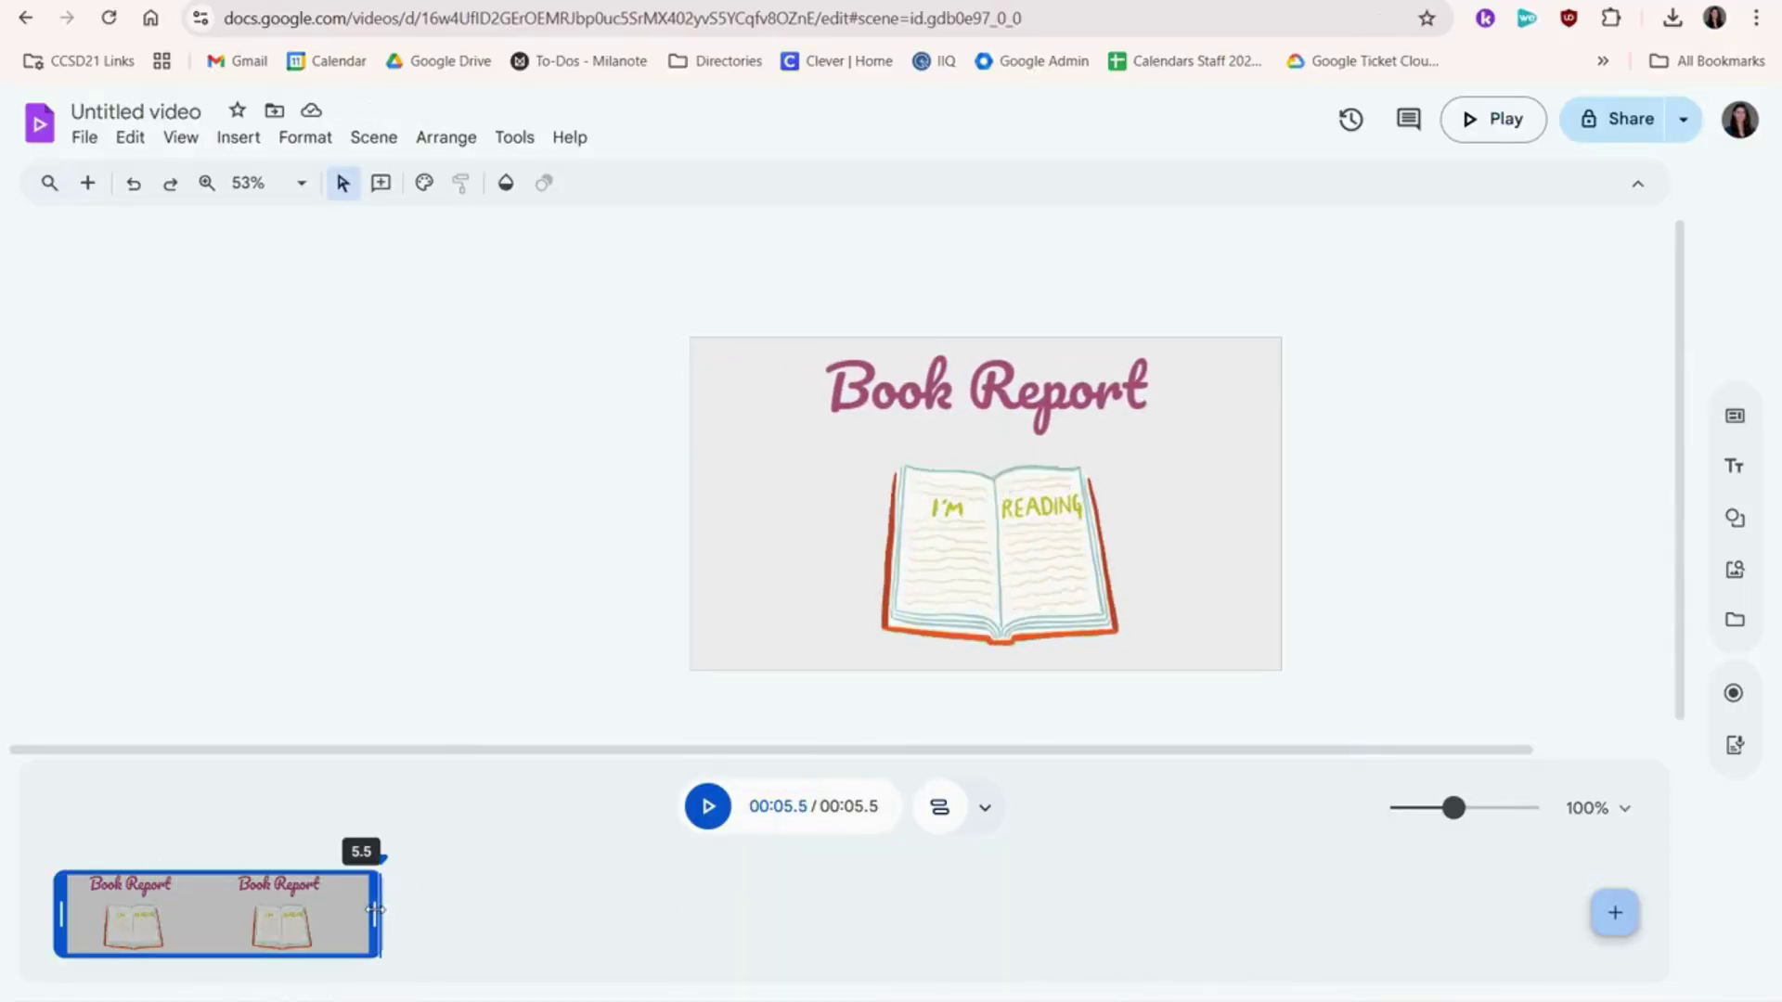
left_click_drag(374, 909, 335, 919)
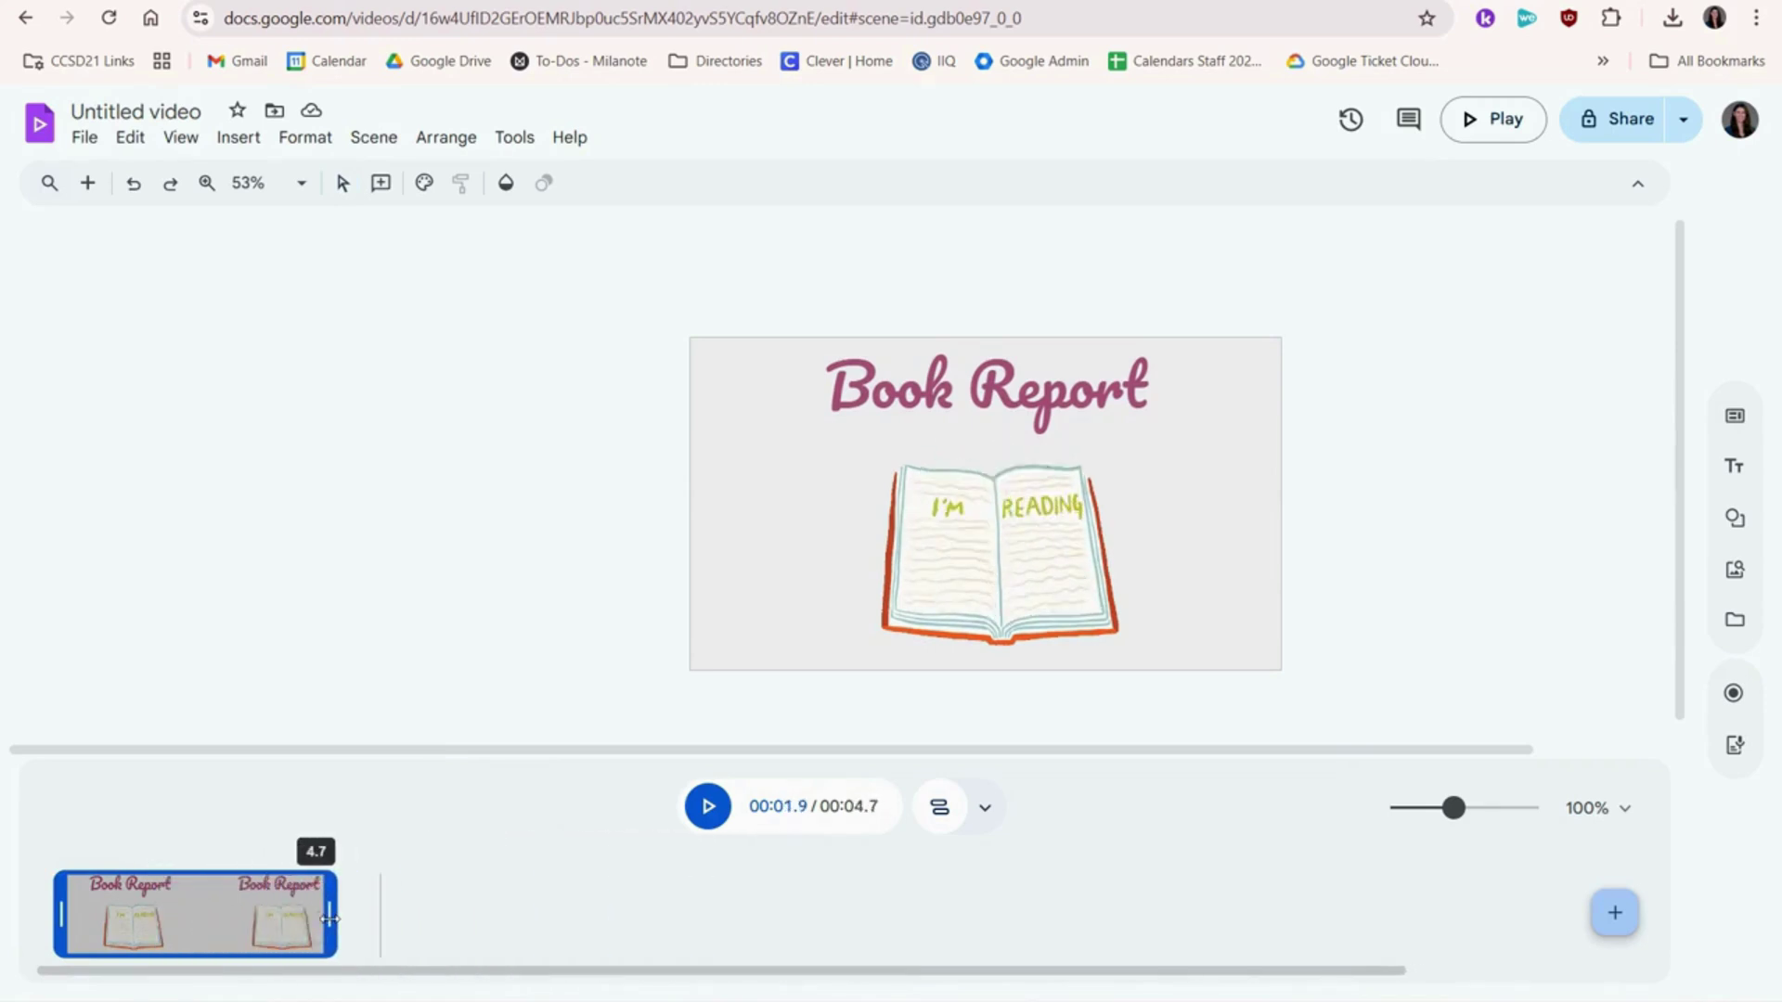
mouse_move(1454, 807)
left_mouse_down()
mouse_move(1520, 810)
mouse_move(1455, 807)
left_mouse_up()
Add a pink agenda template scene after the Book Report scene
left_click(413, 868)
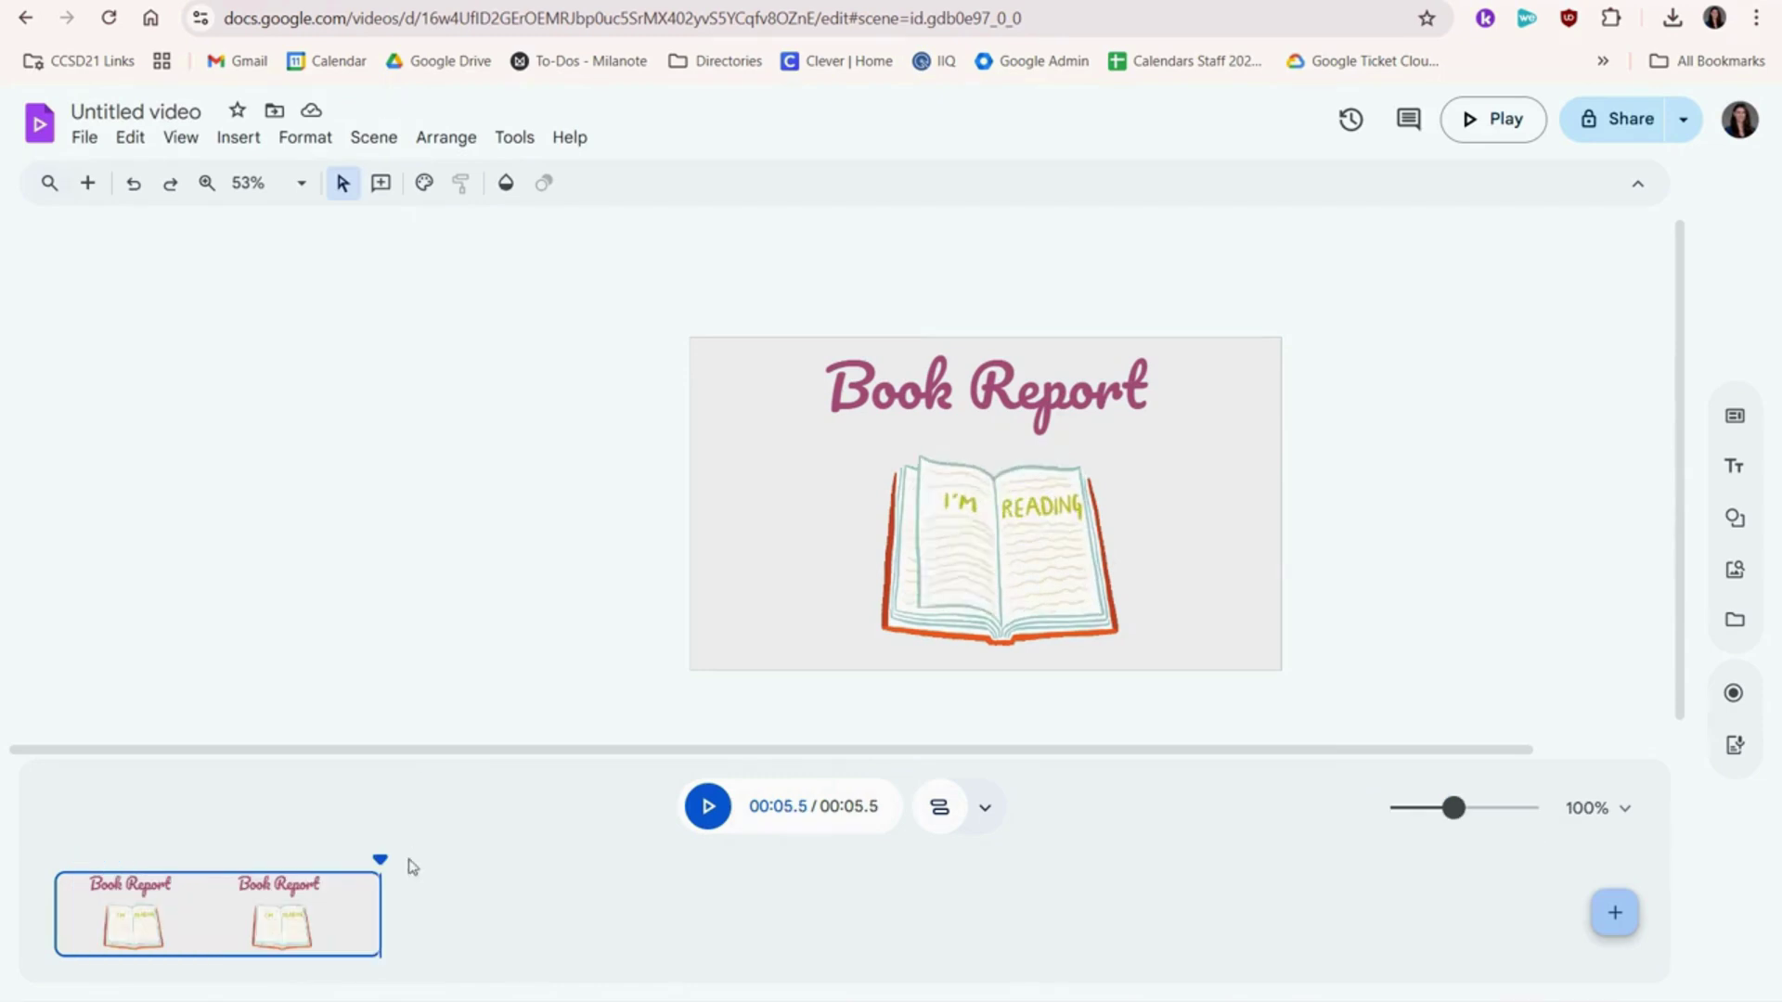
left_click(1610, 915)
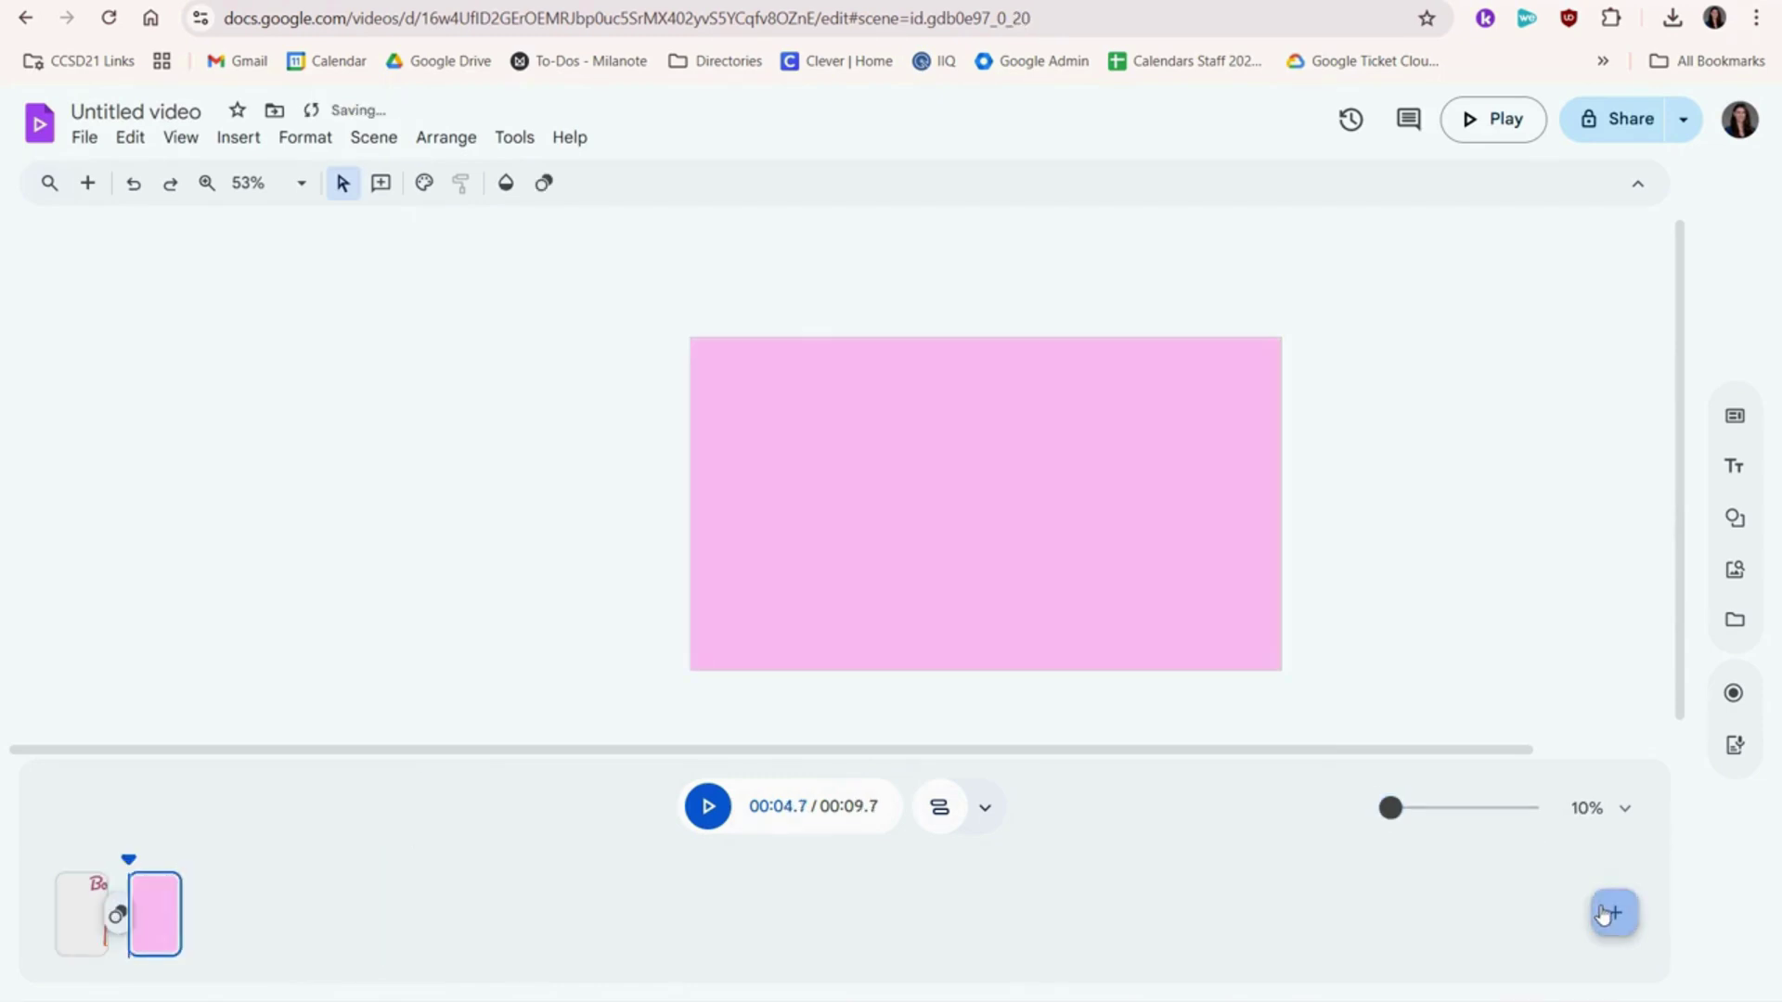
left_click(1737, 417)
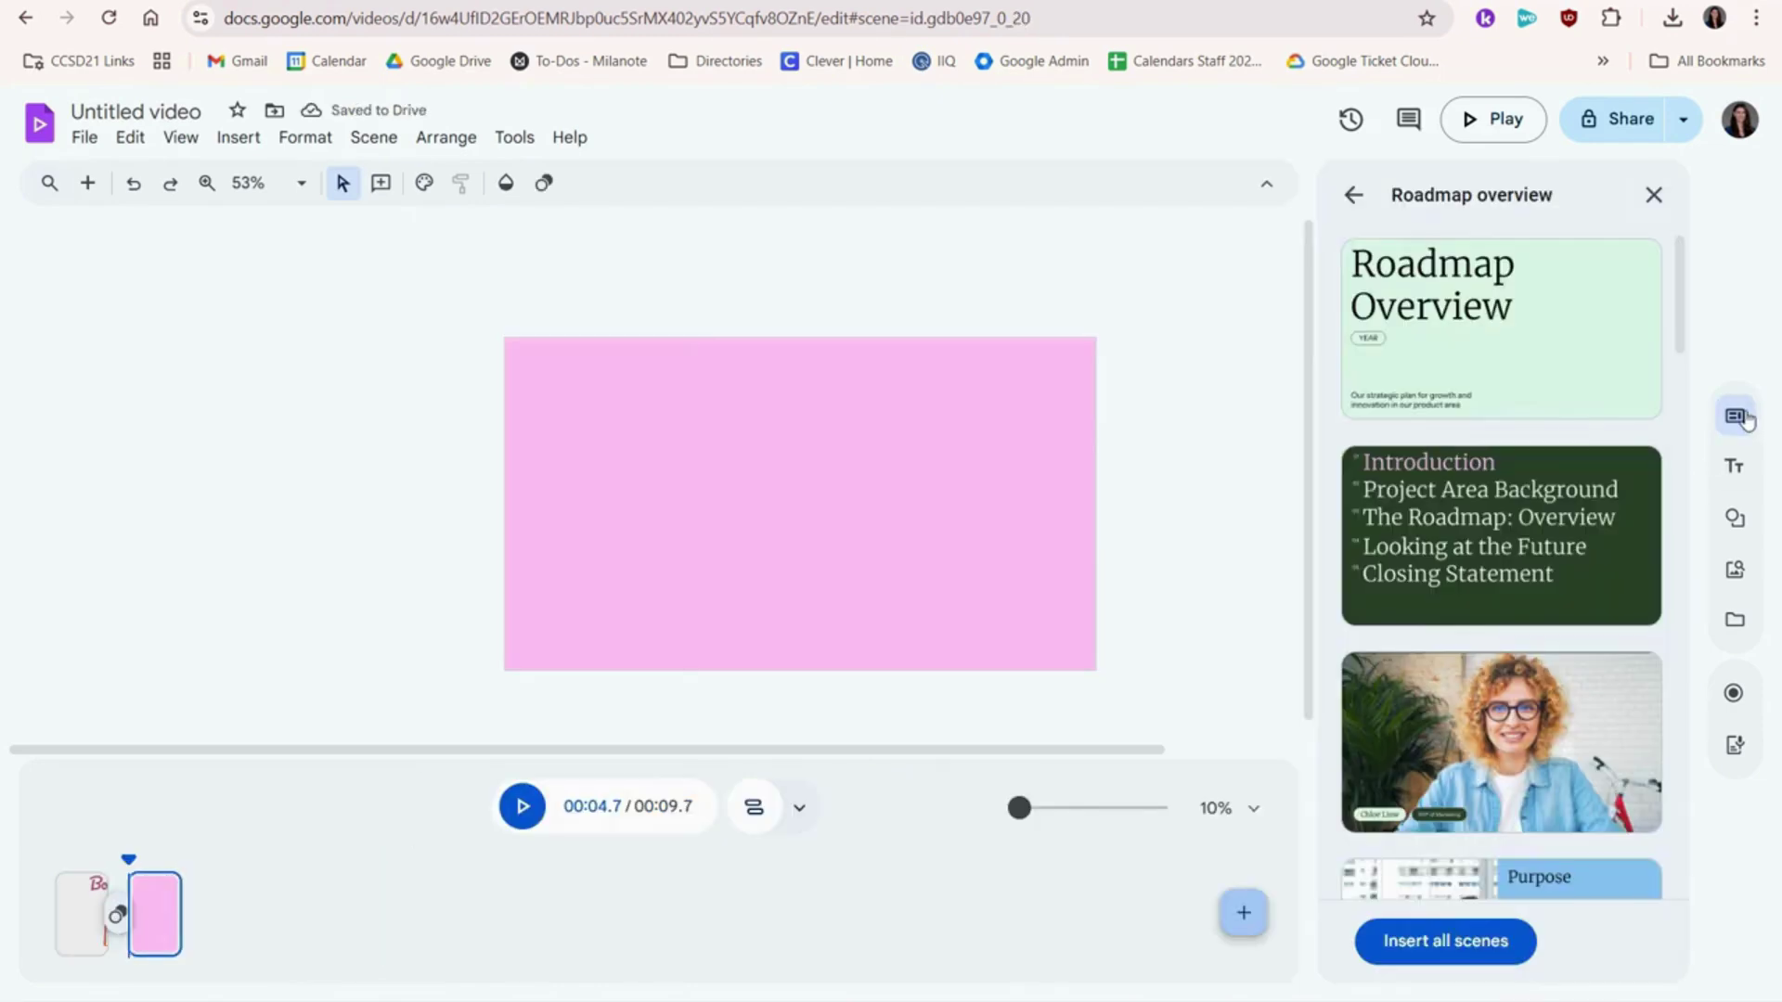
left_click(1590, 531)
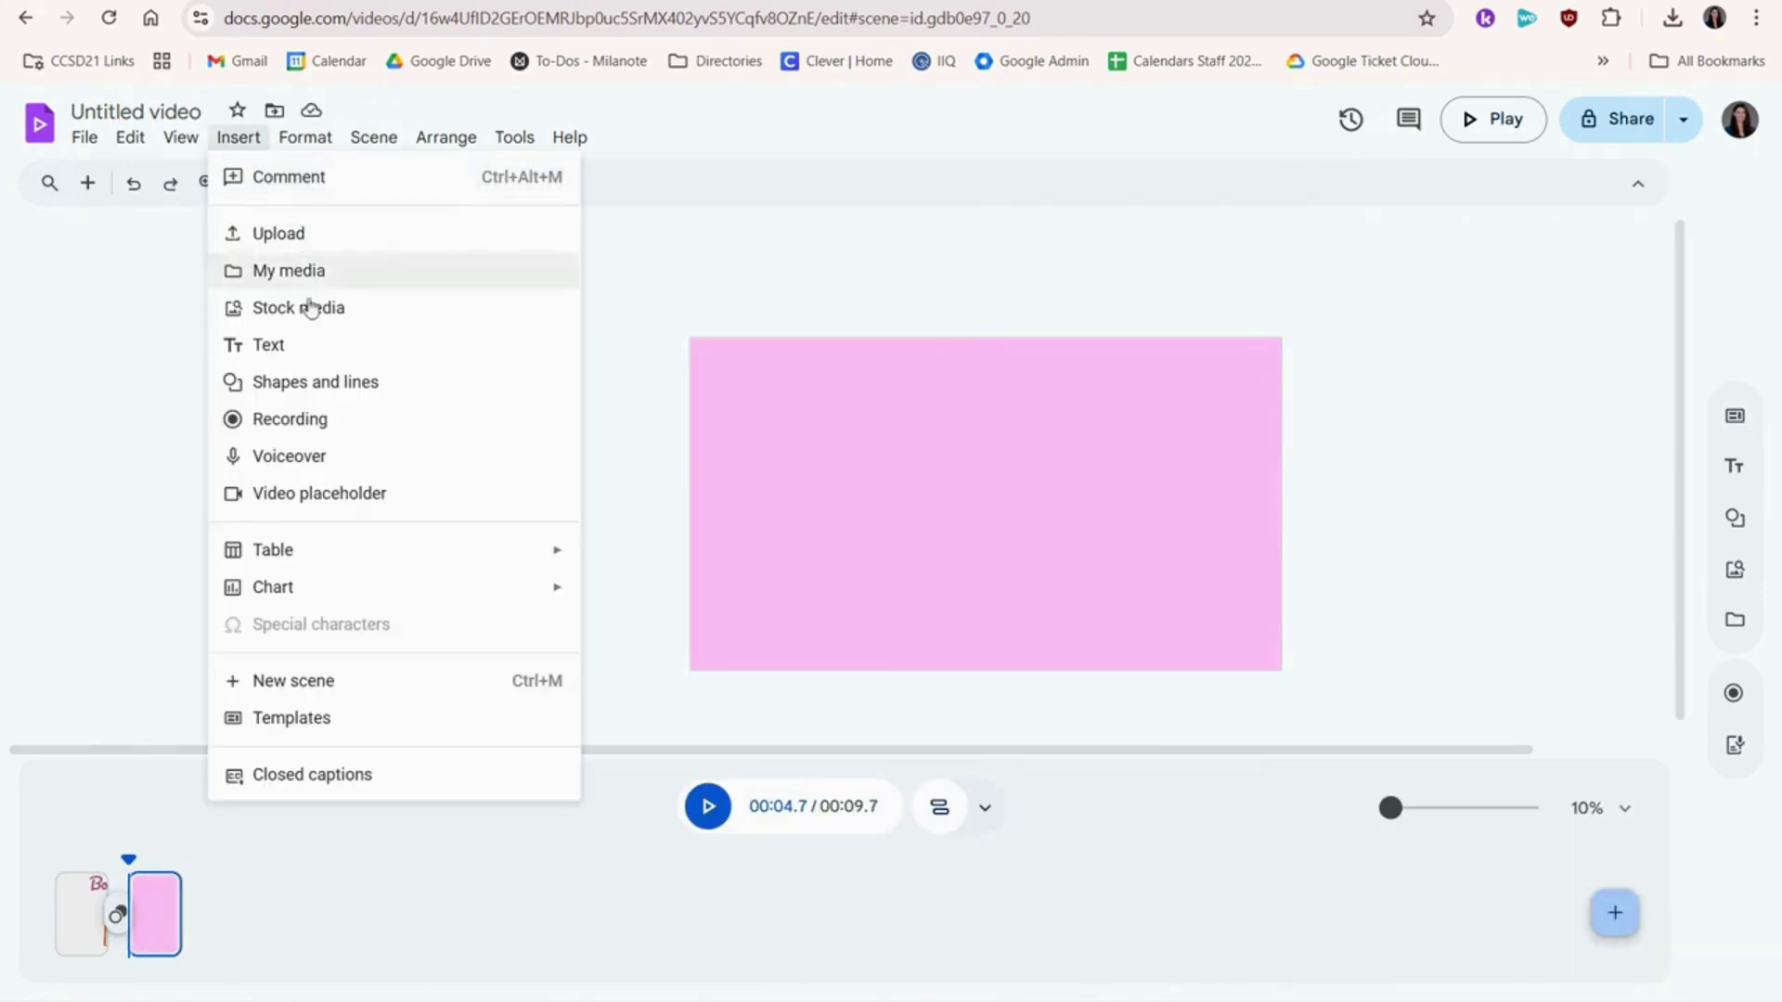
Add a 'My Book' title text box to the pink scene and reposition it
left_click(278, 345)
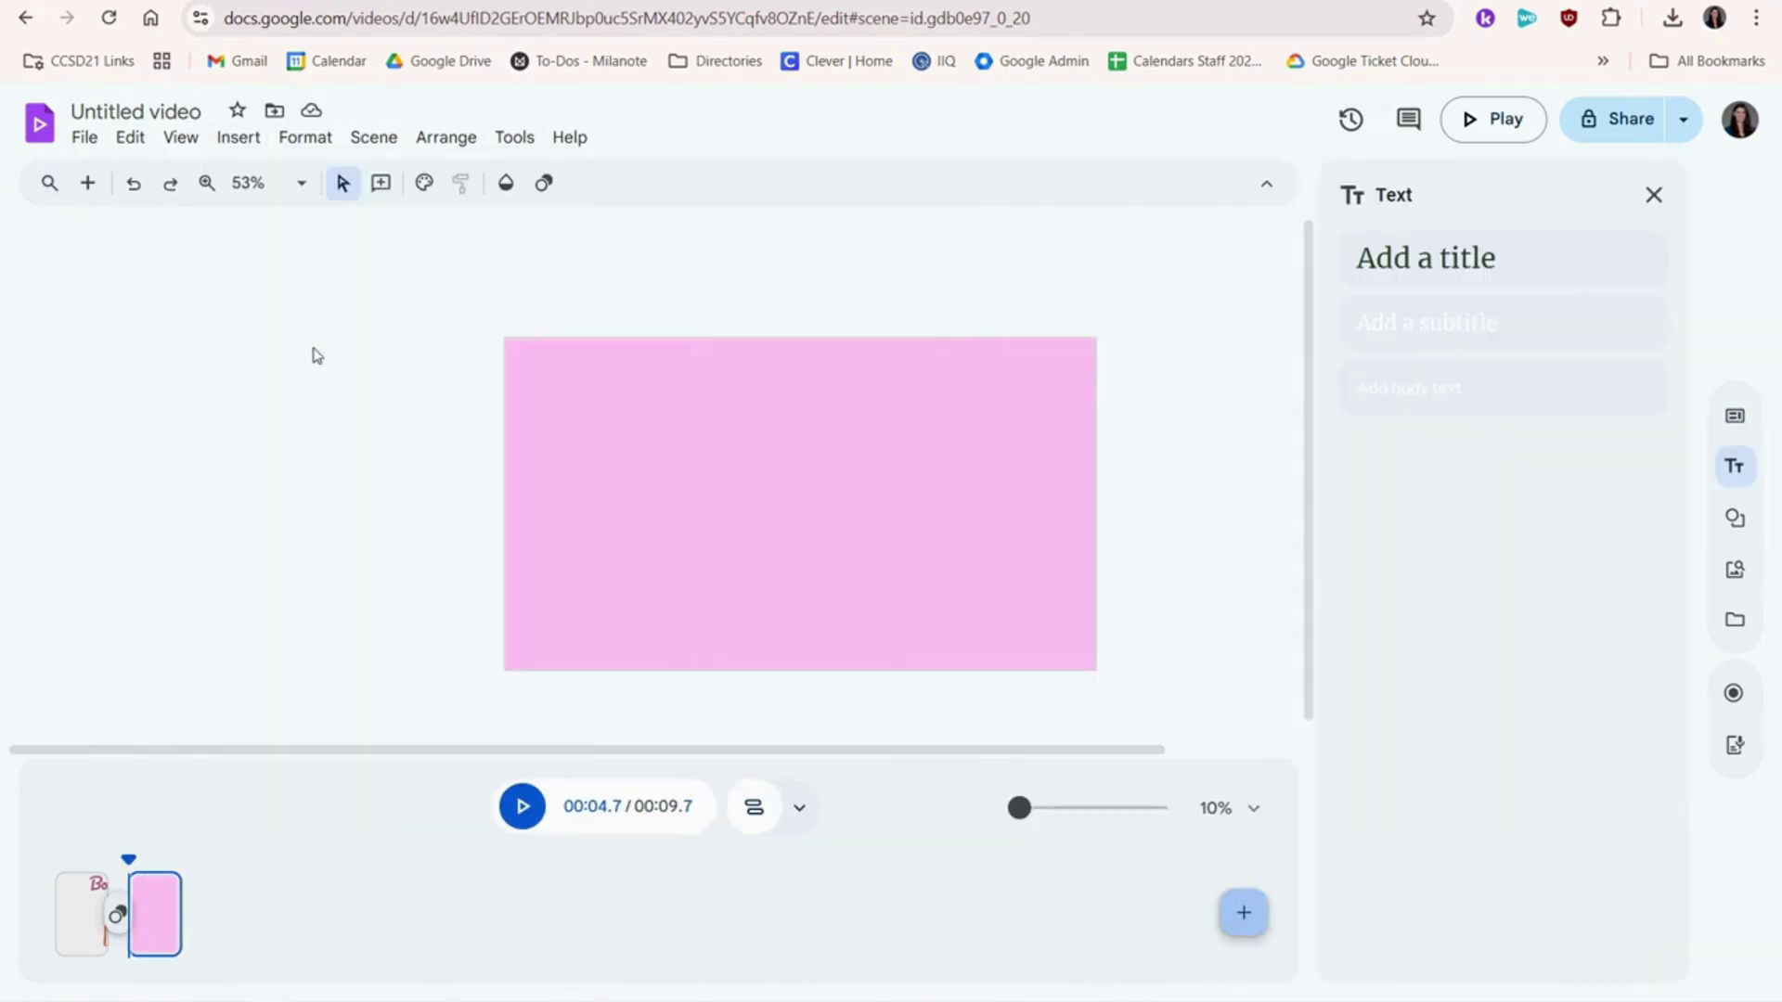
left_click(1448, 258)
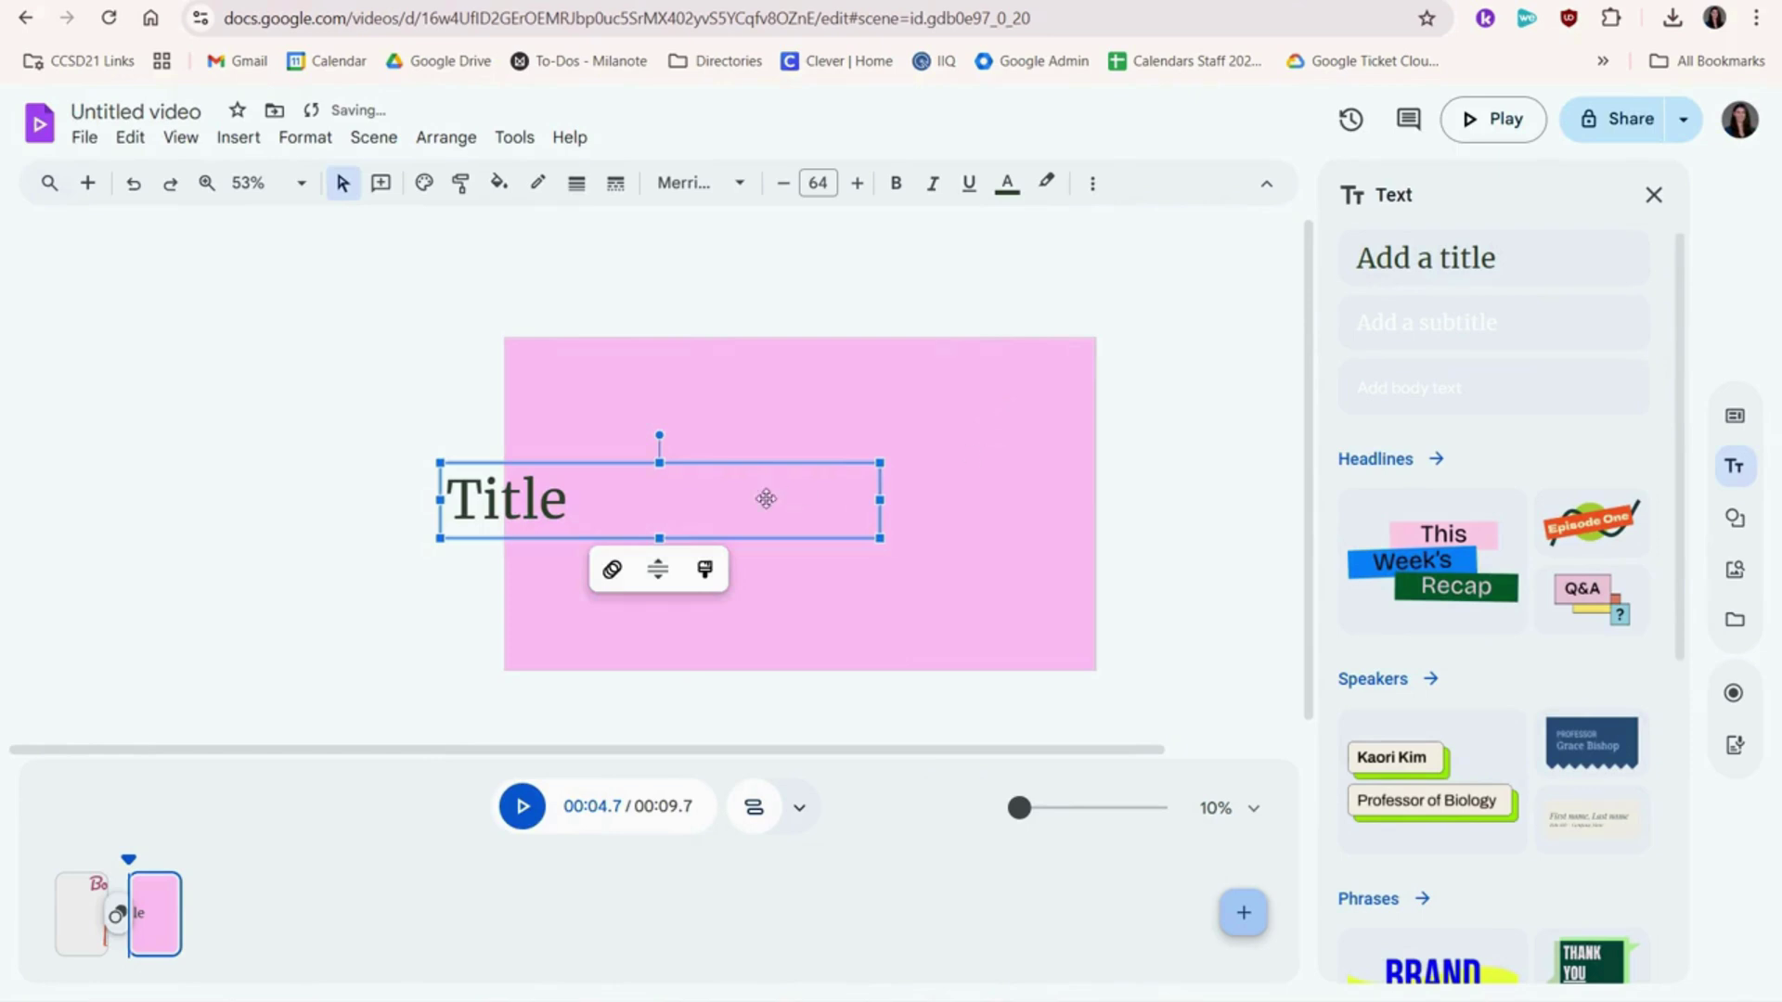
left_click_drag(766, 498, 919, 418)
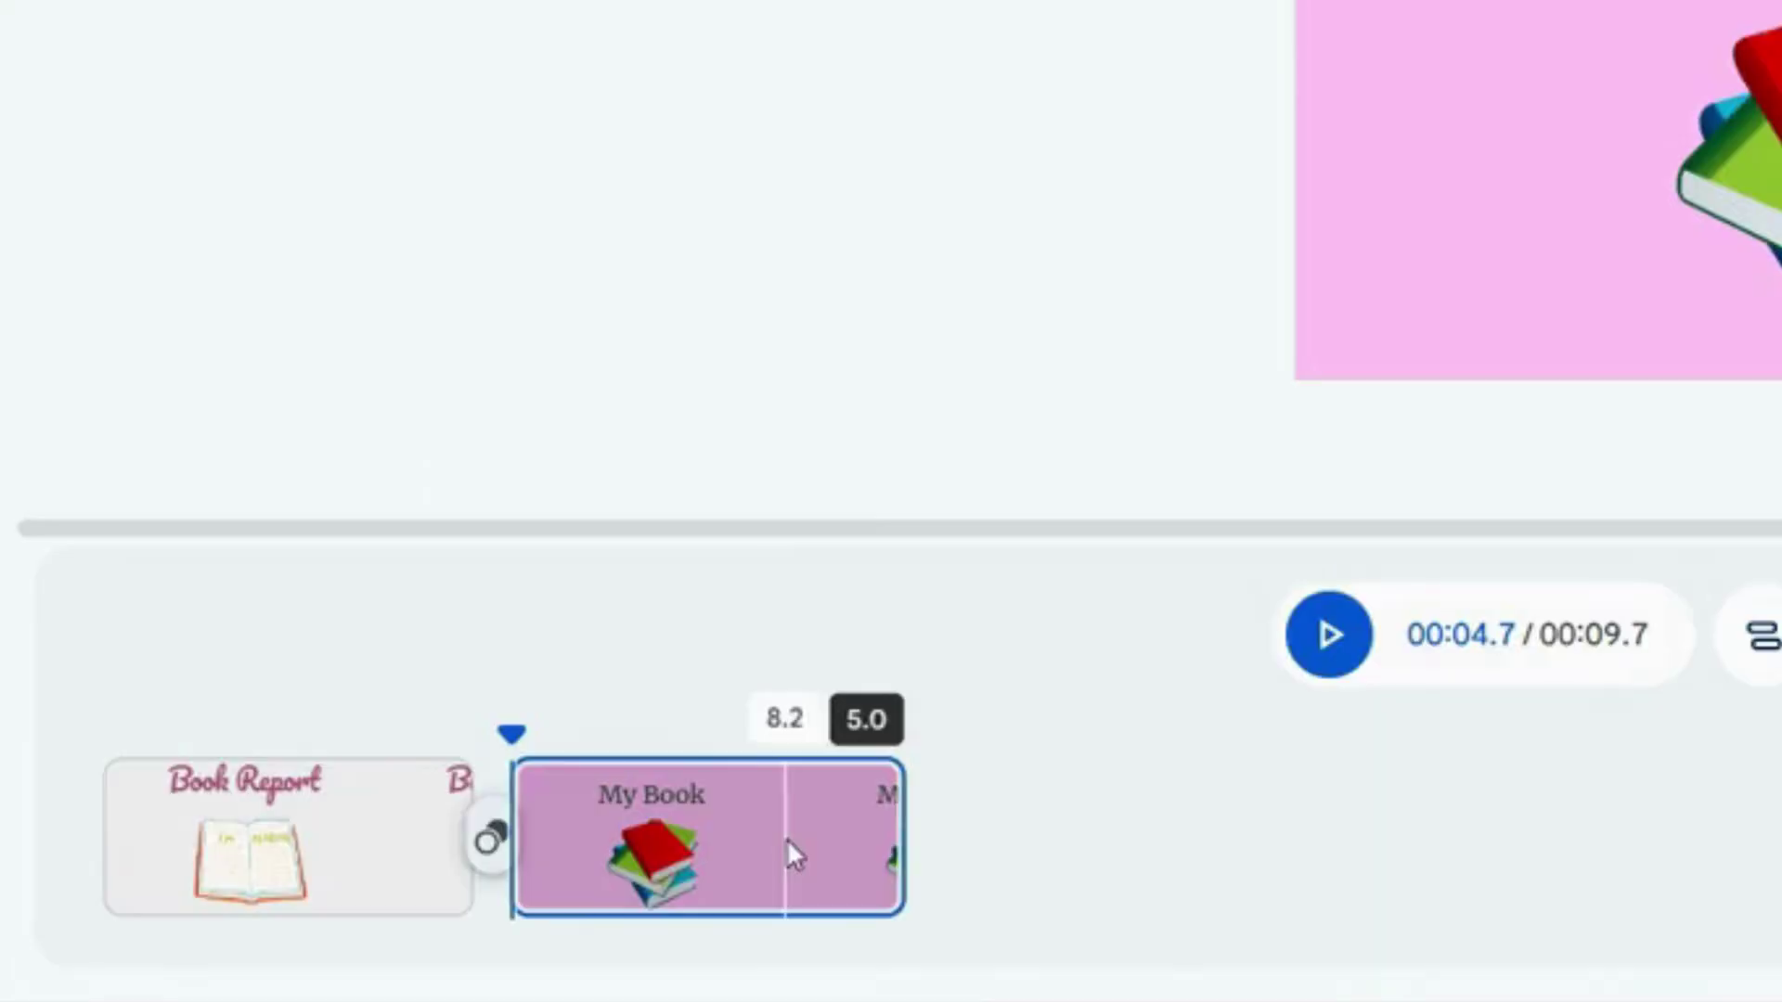
Delete the My Book scene, then restore it with Ctrl+Z
left_click(233, 915)
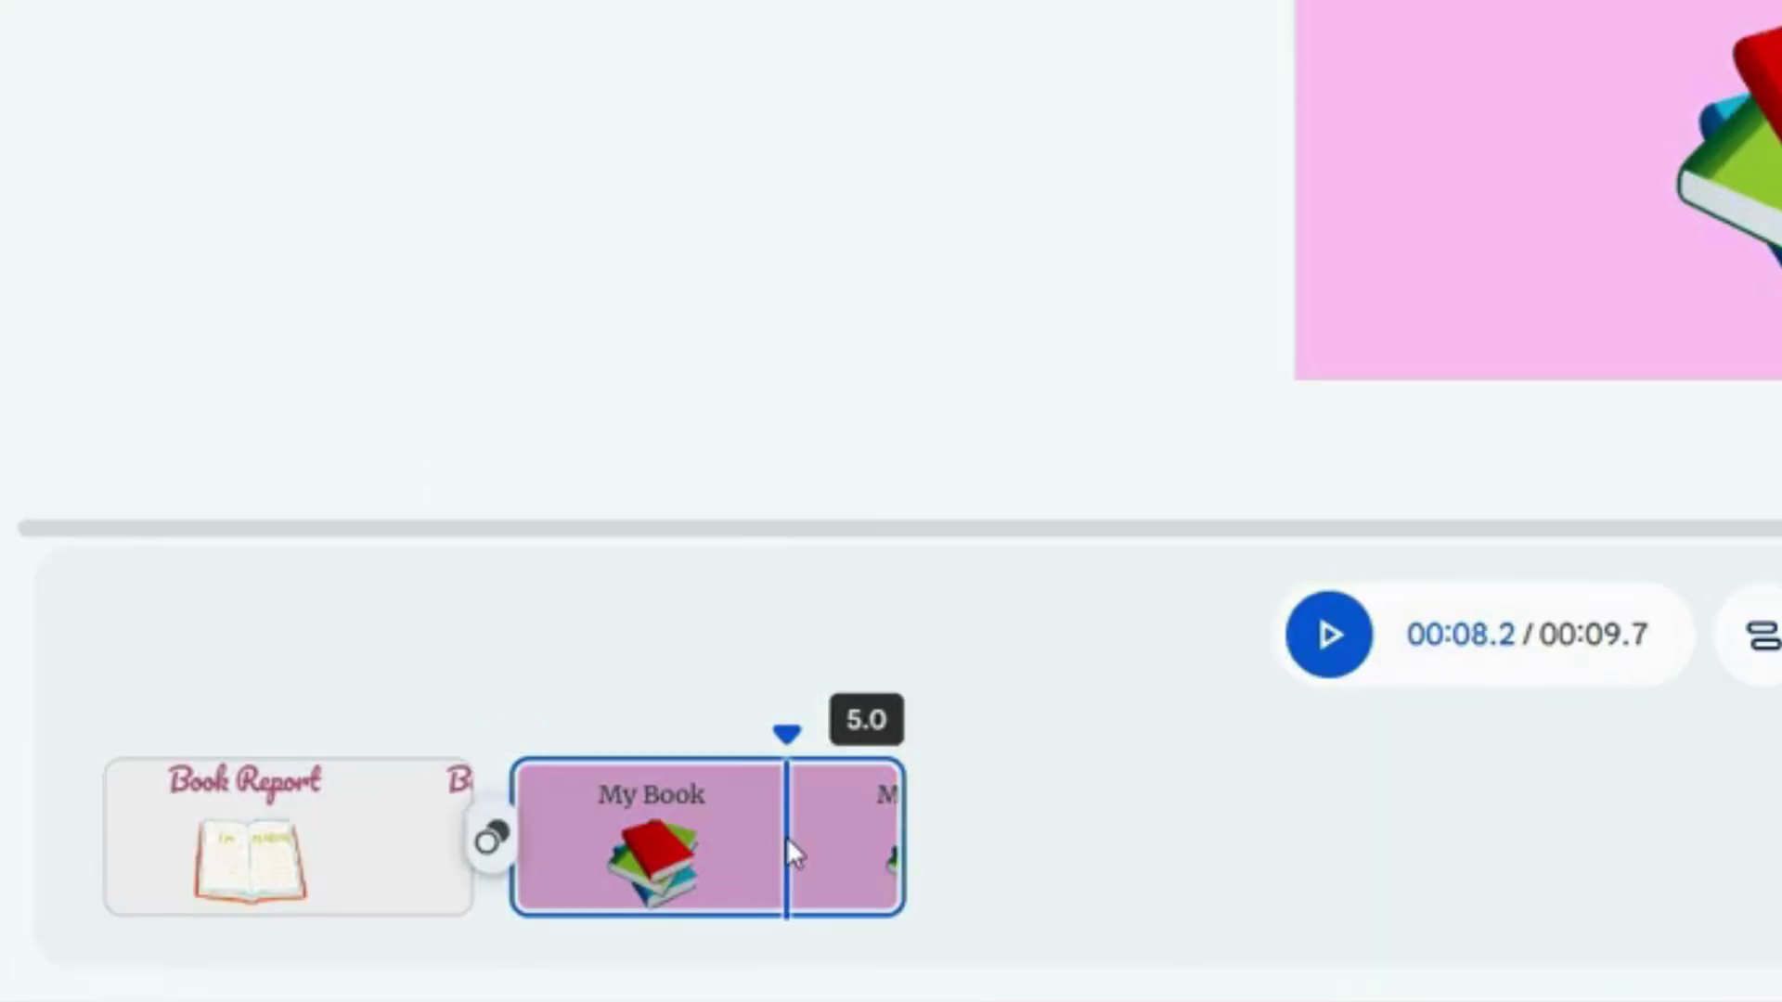
key("Delete")
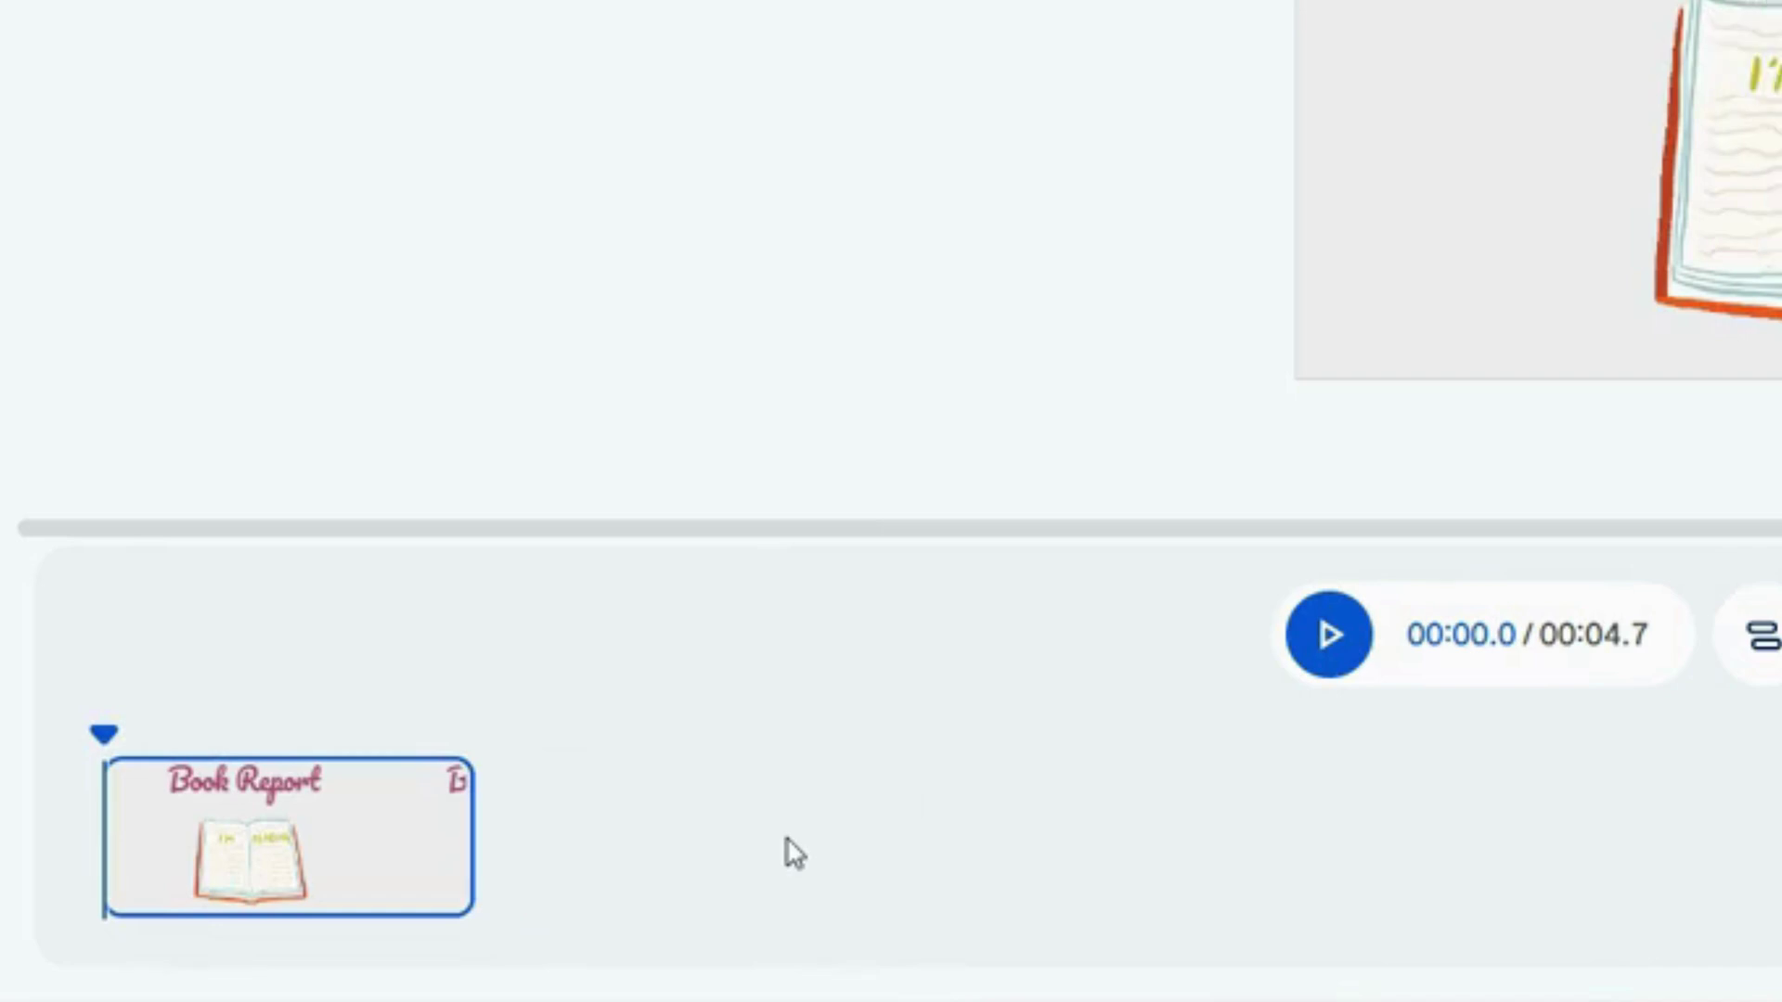
key("ctrl+z")
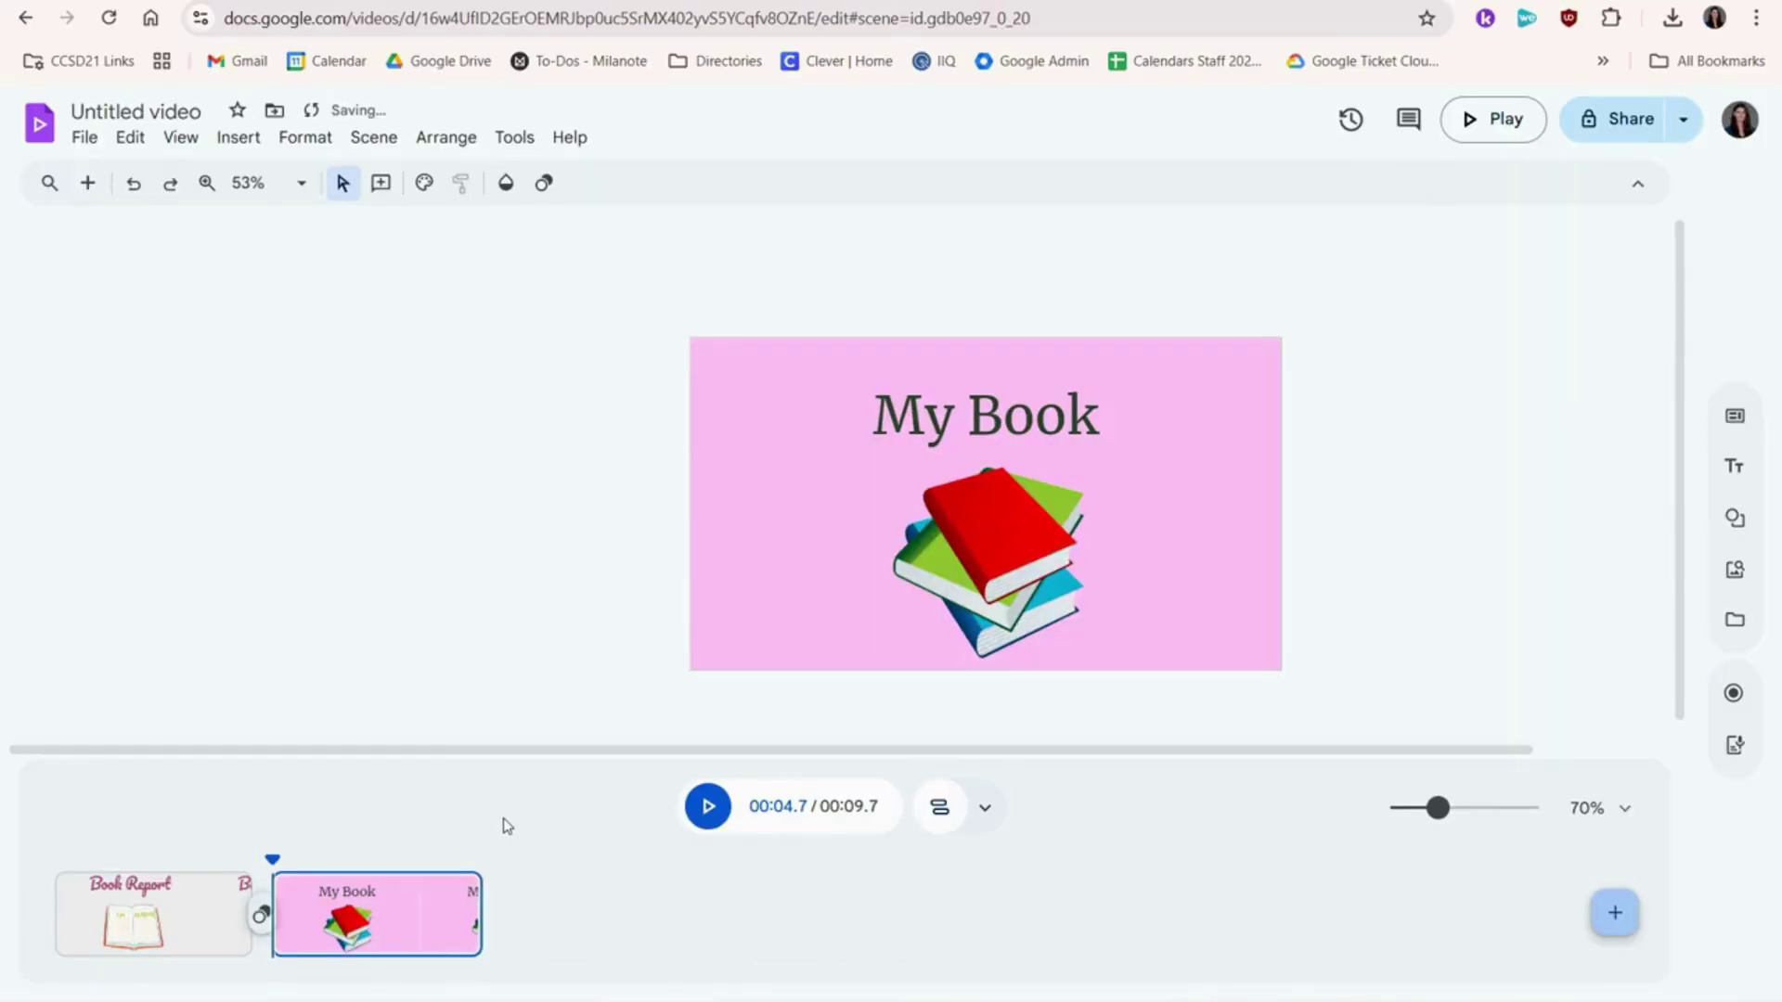
Add a transition between the two scenes and rewind the playhead to 00:00.0
left_click(259, 917)
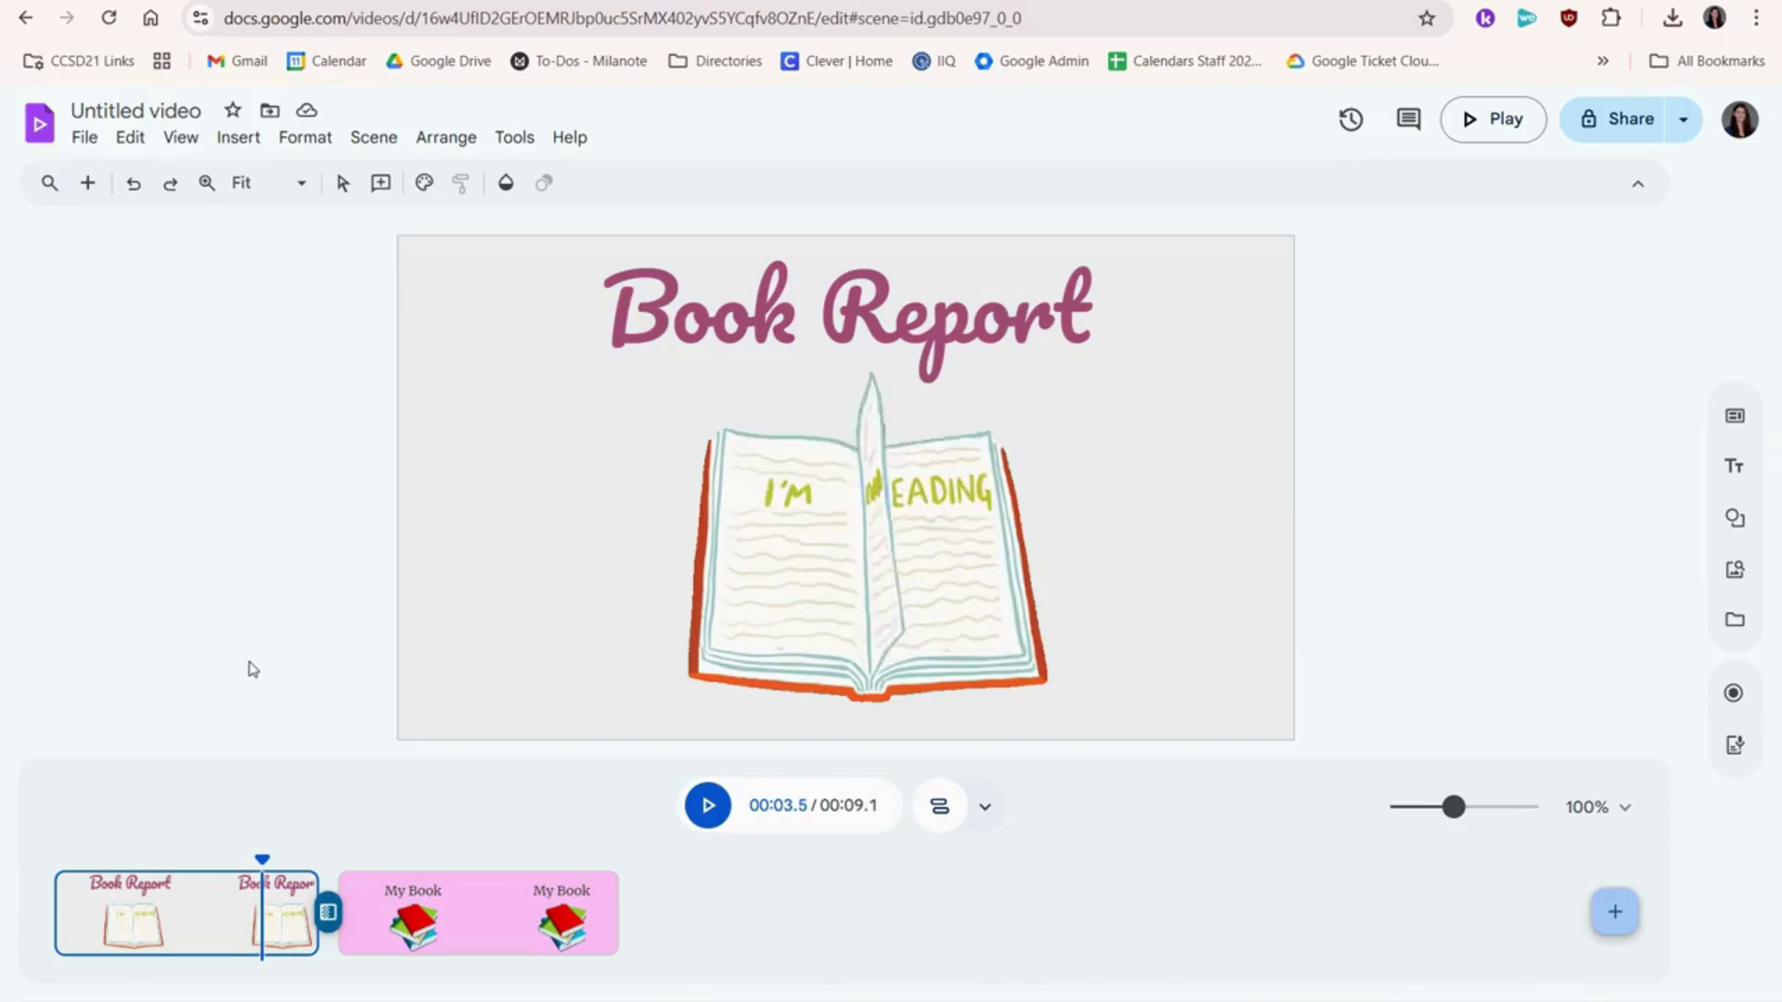
left_click_drag(262, 861, 14, 884)
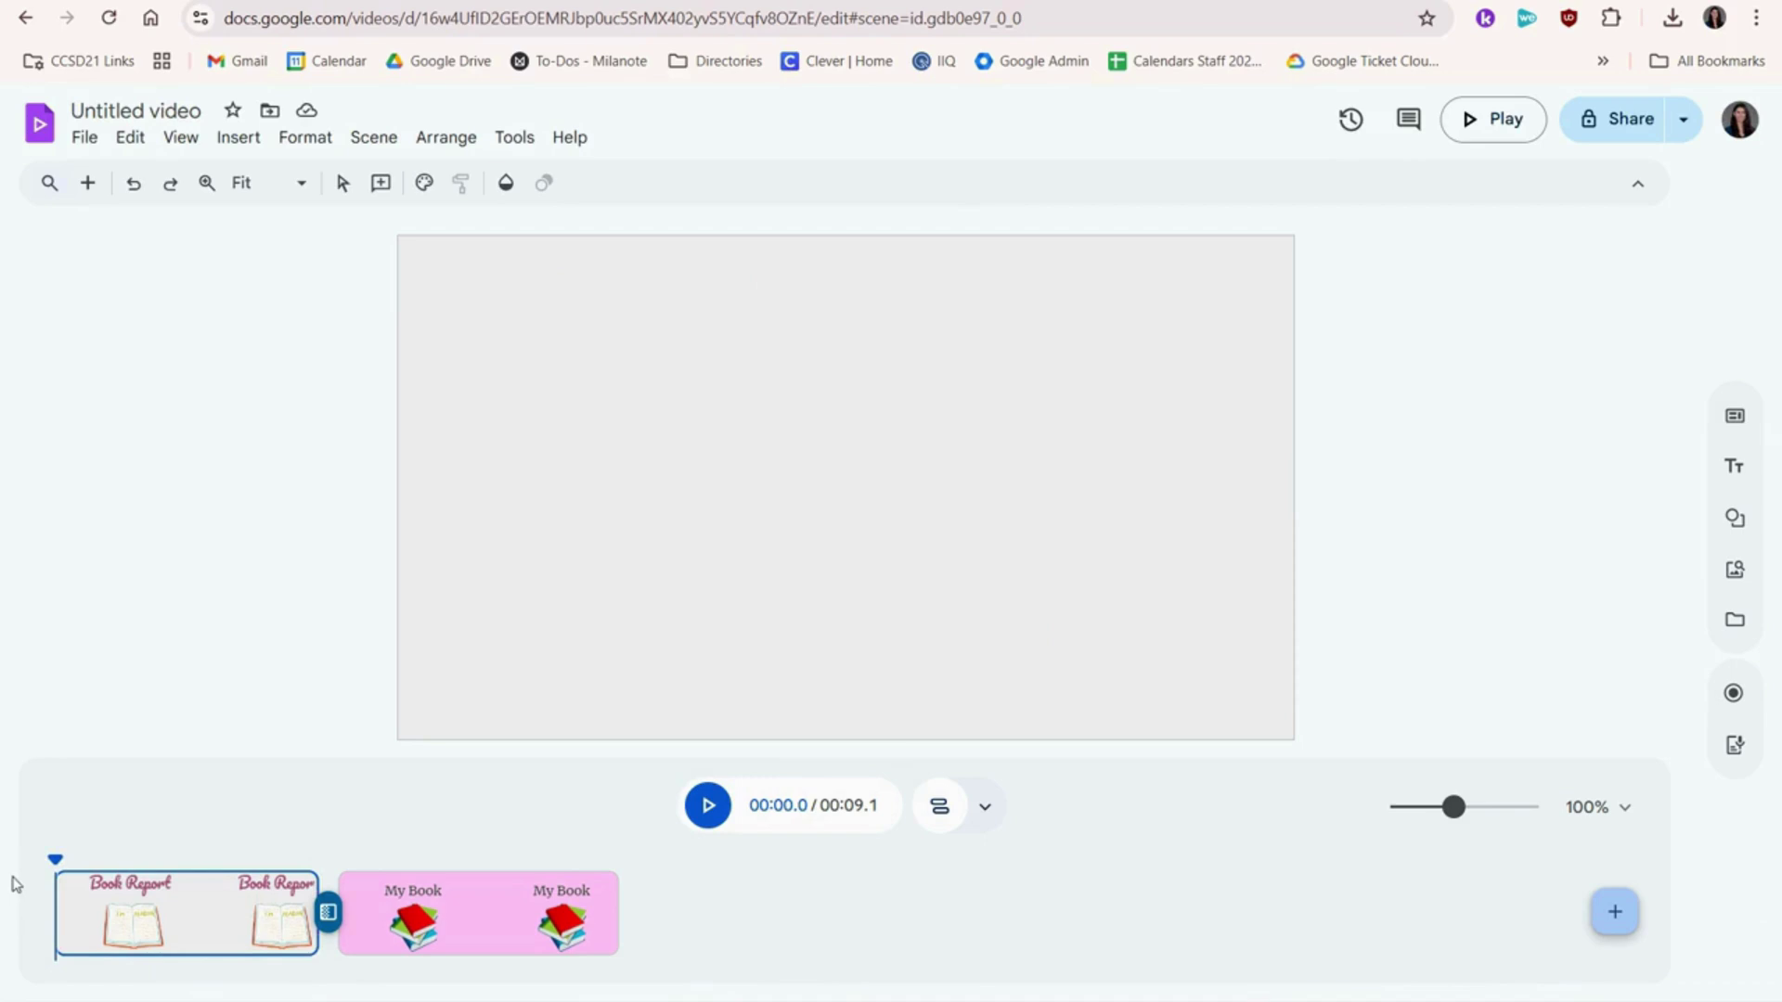
Write a Book Report script giving the narrator's name and introducing the book report
left_click(1751, 761)
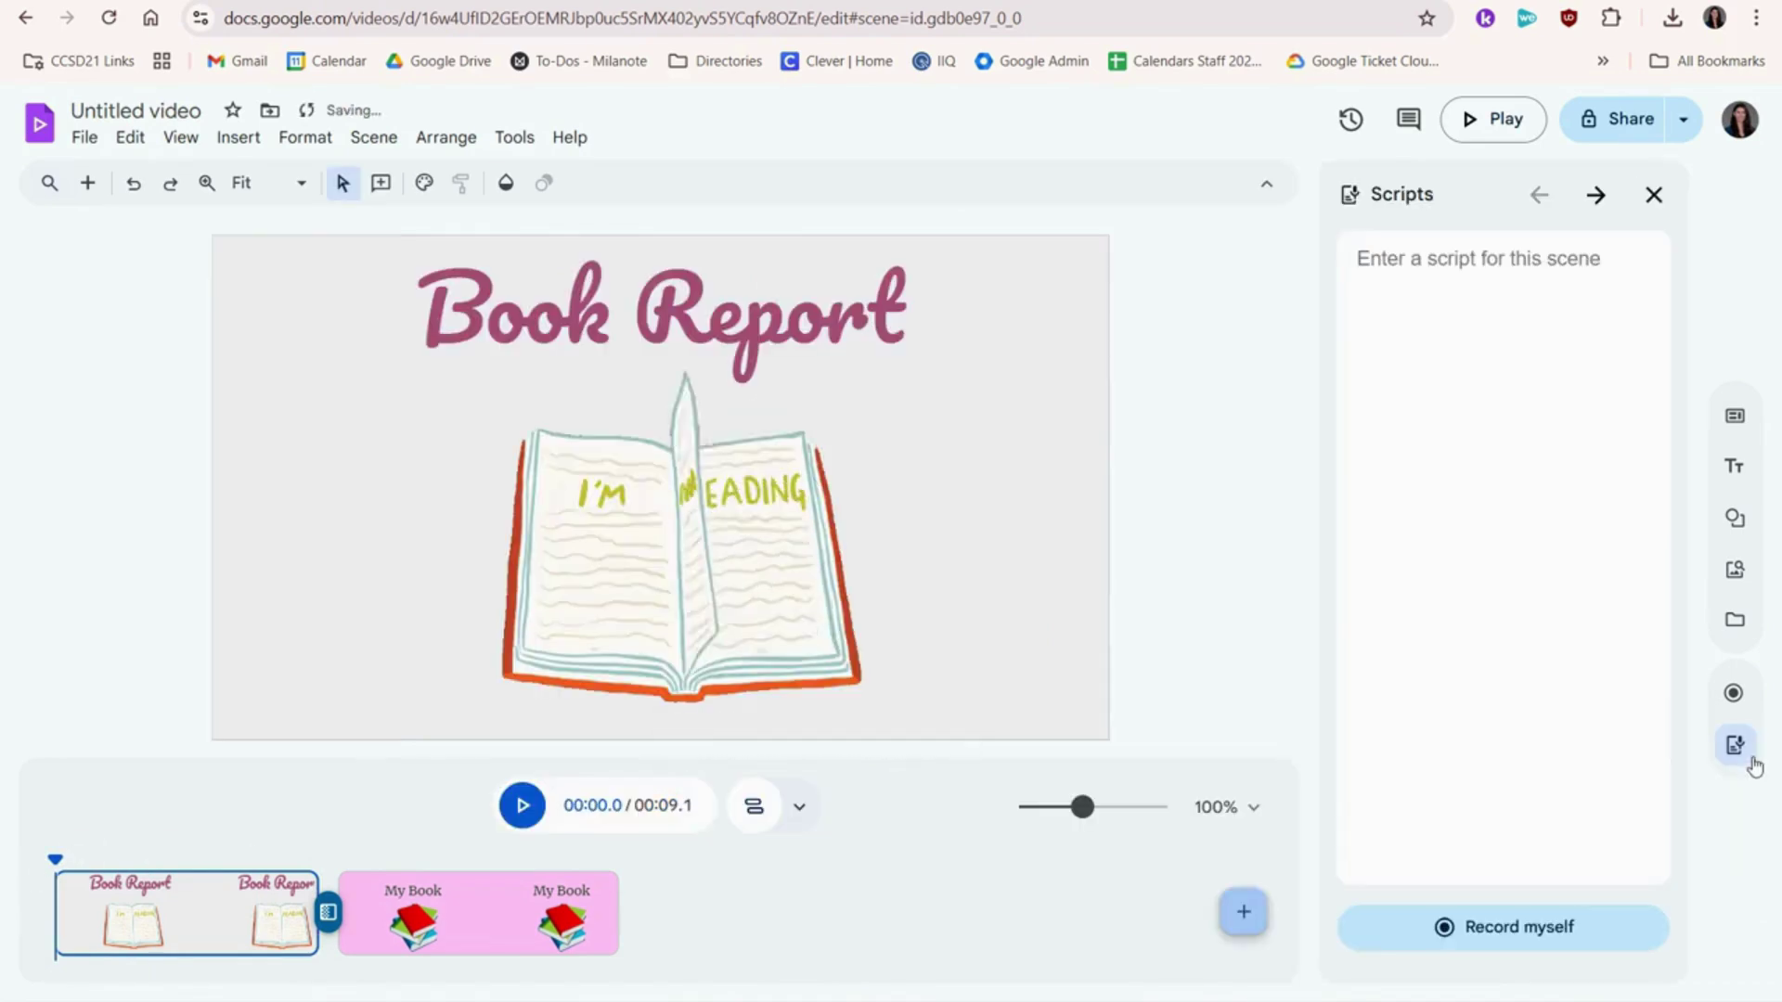
left_click(1459, 362)
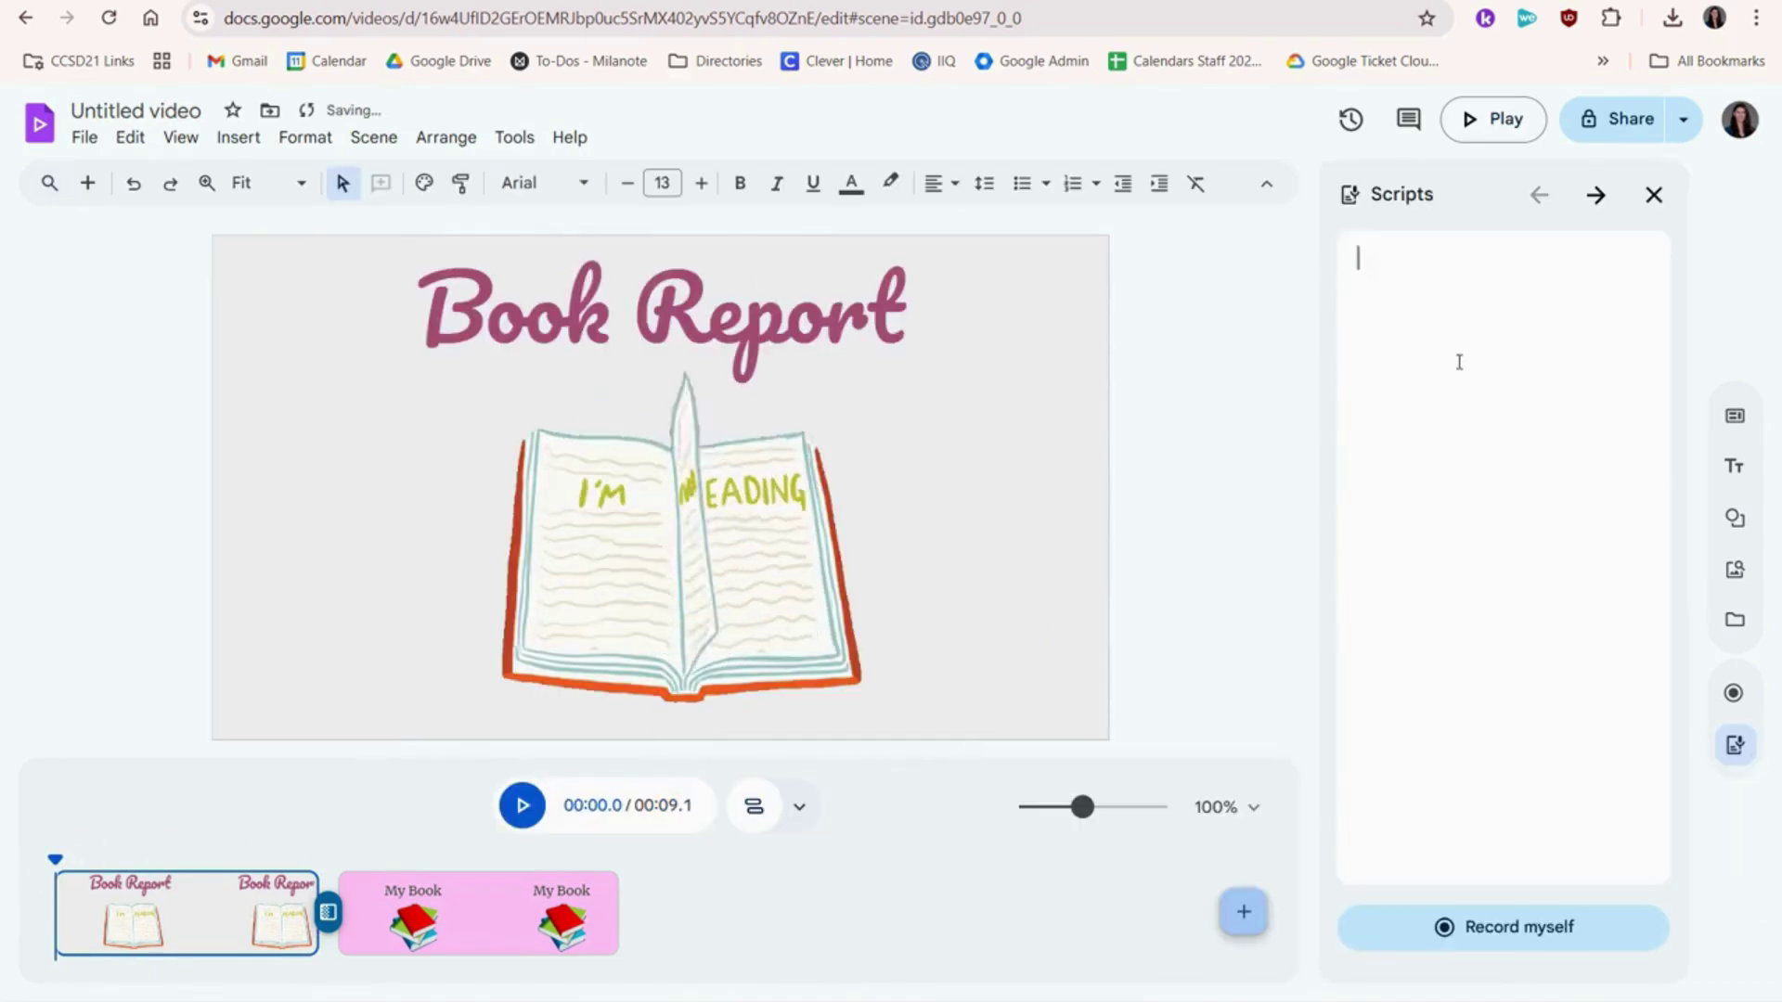
type("Hi, my n")
type("ame is Elizabeth. This is my book report.")
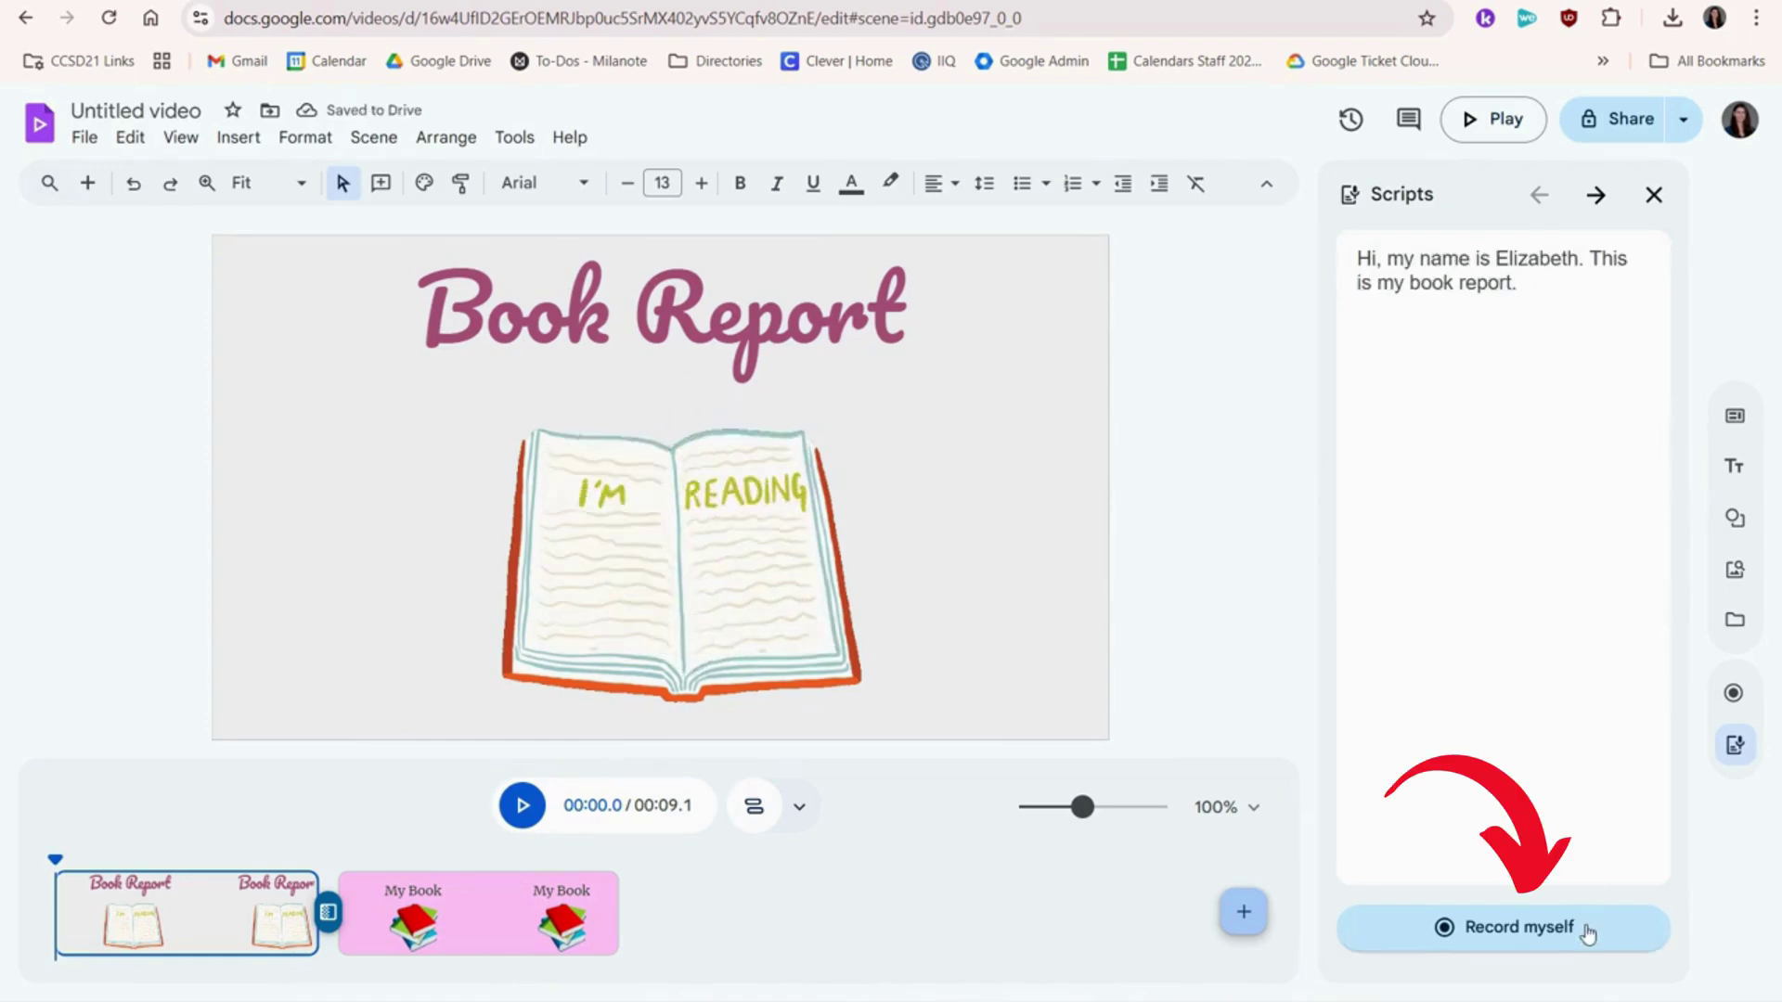
Open the recording options and choose Voiceover
left_click(1733, 694)
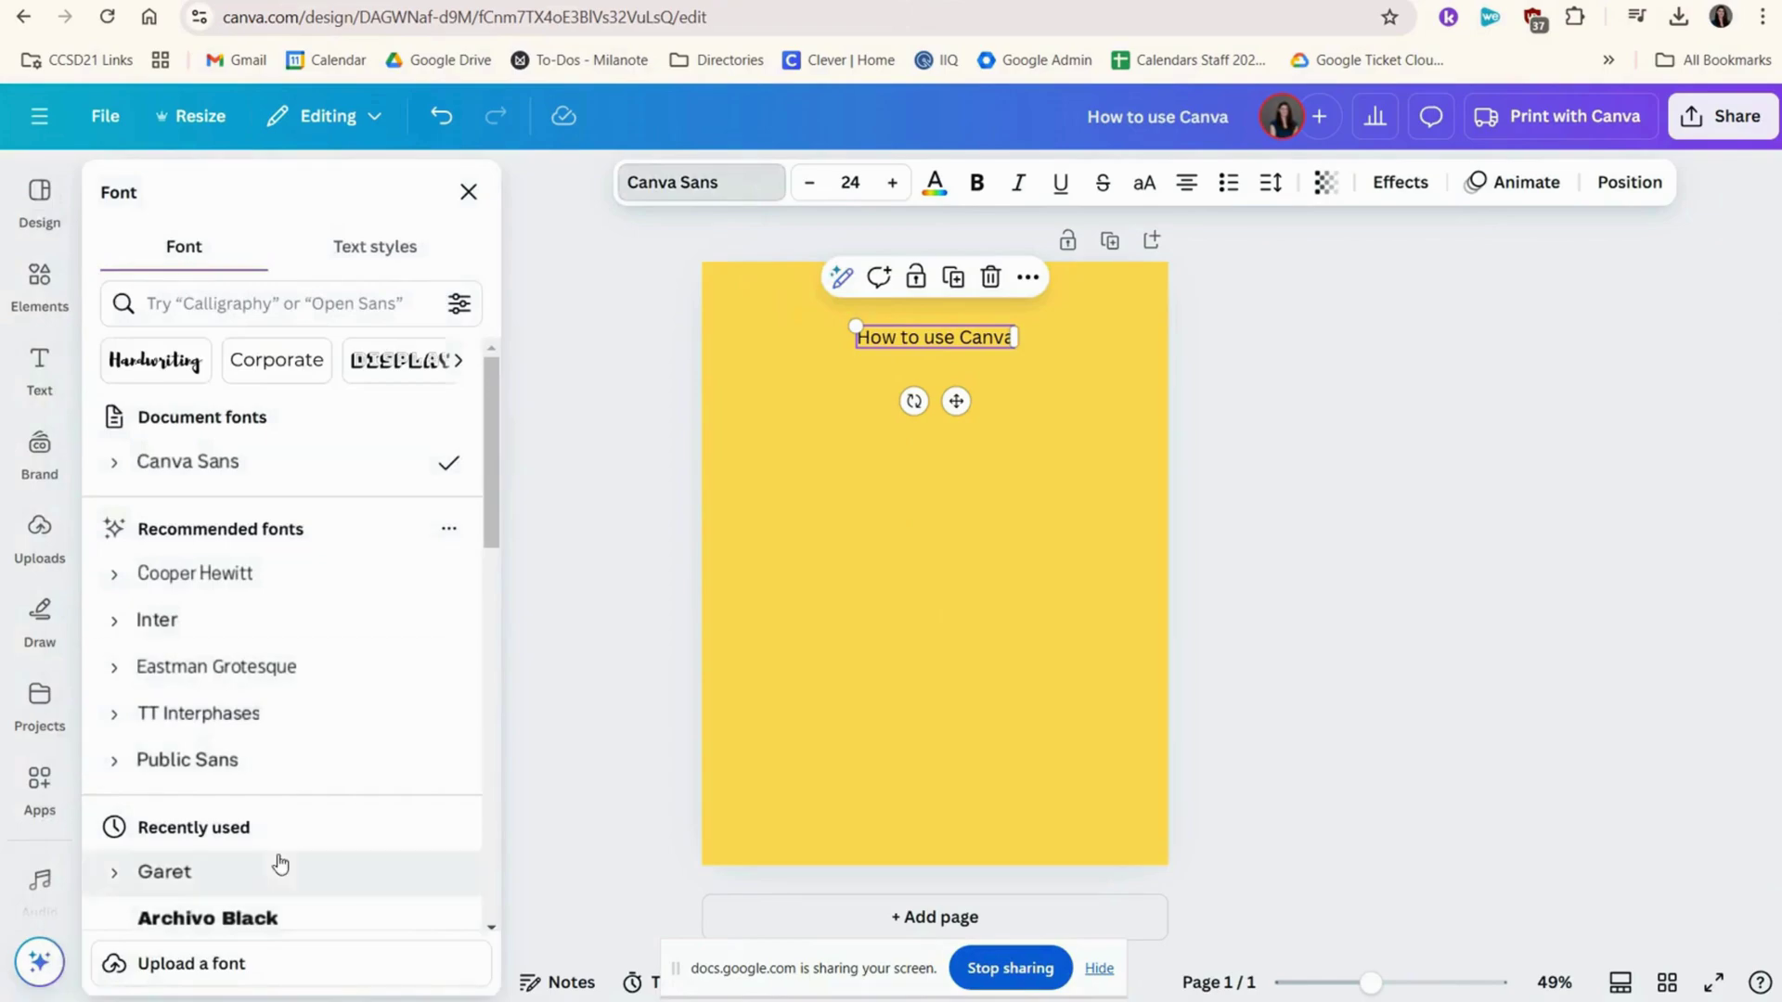
scroll(279, 798, "down", 2)
left_click(278, 799)
scroll(279, 806, "down", 3)
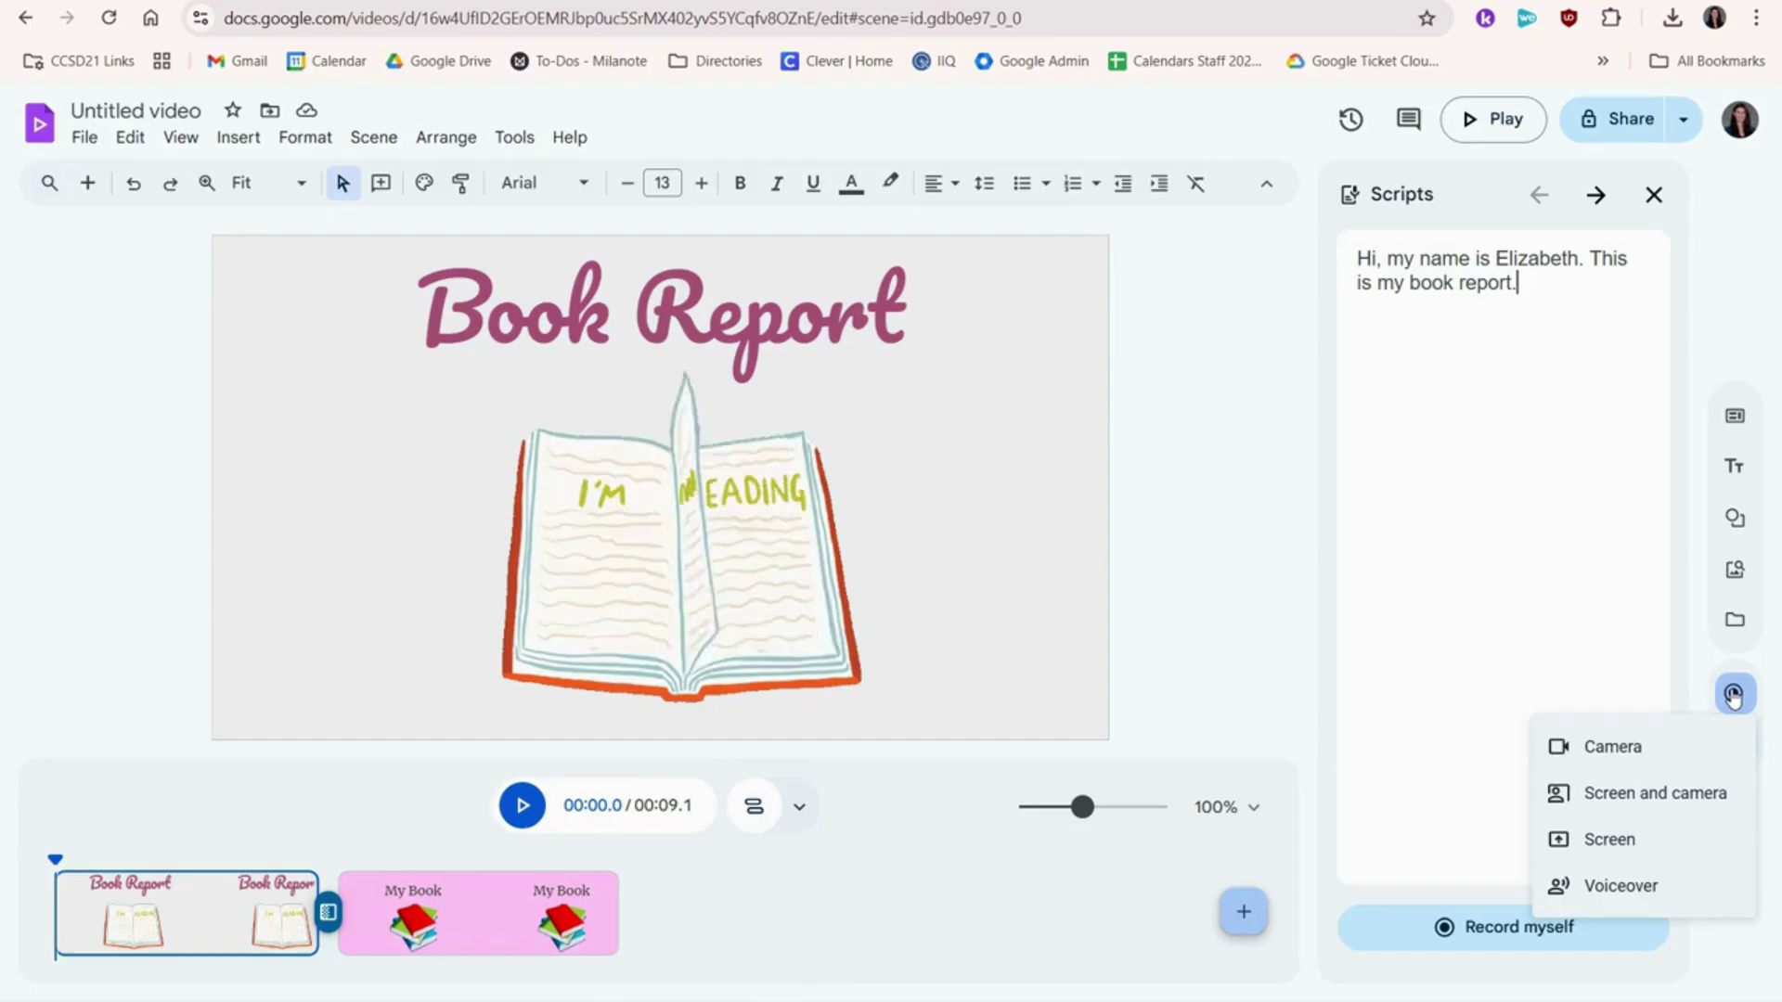
left_click(1641, 886)
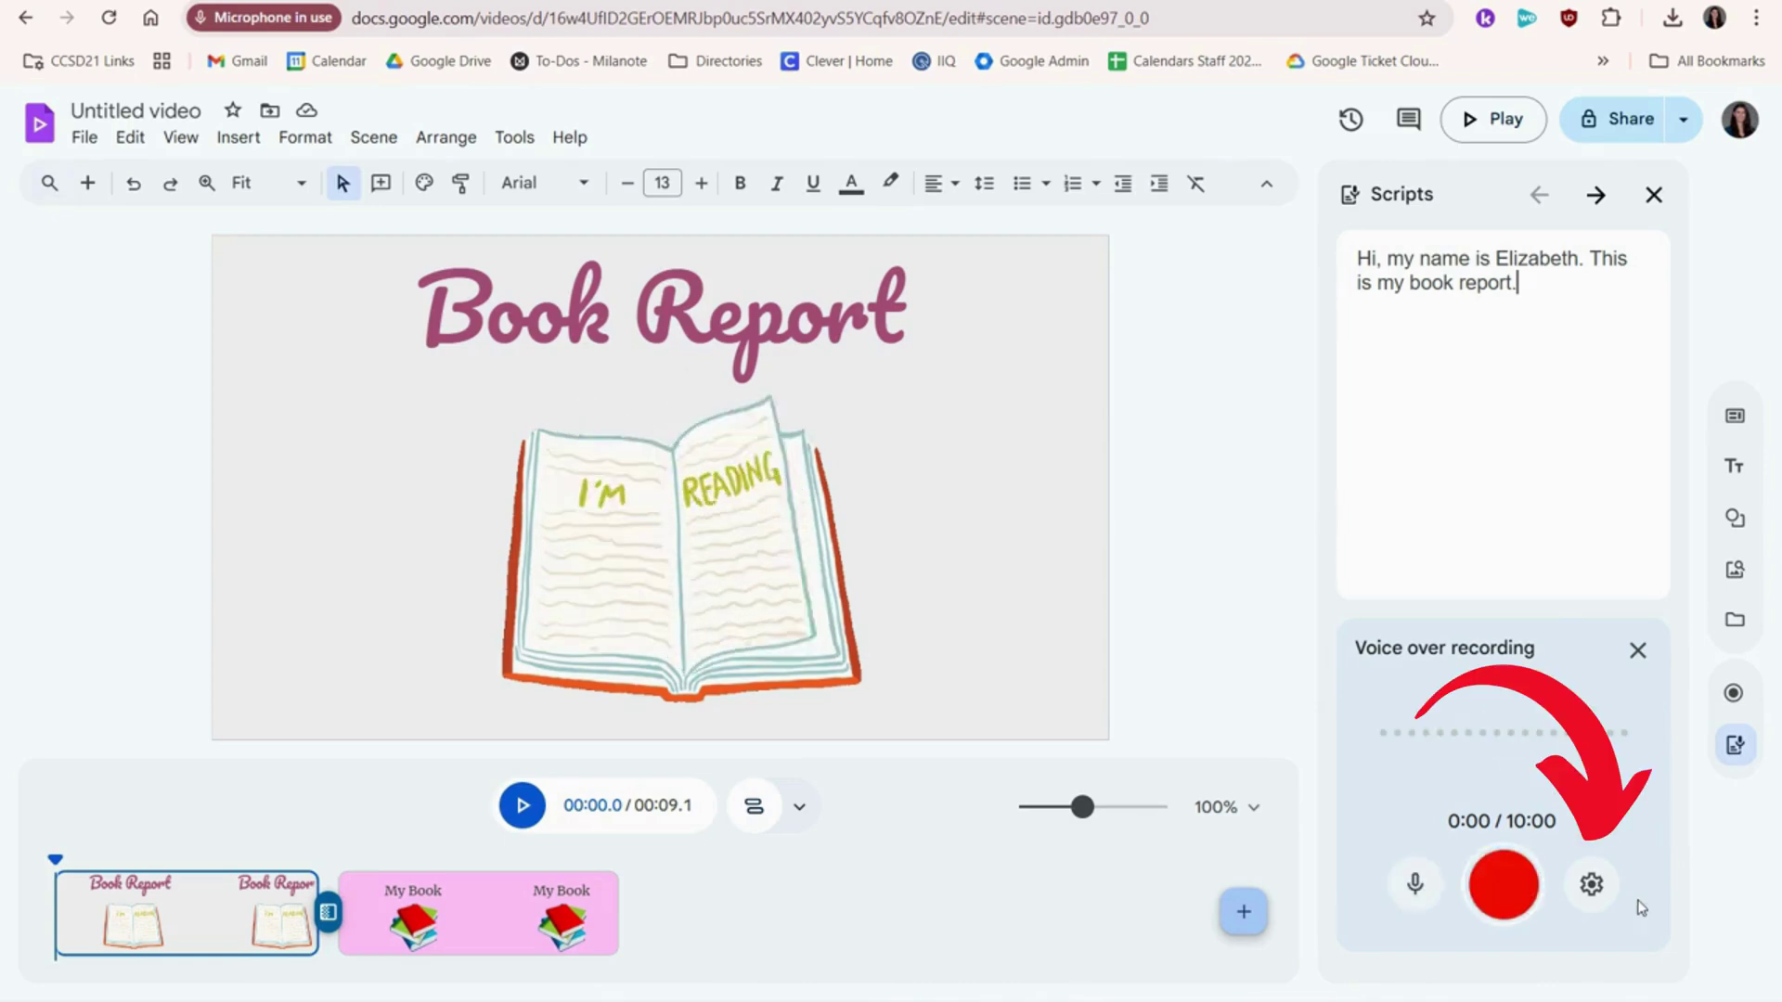
Record a 6-second voiceover, play it back, and insert it at the timeline start
left_click(1504, 889)
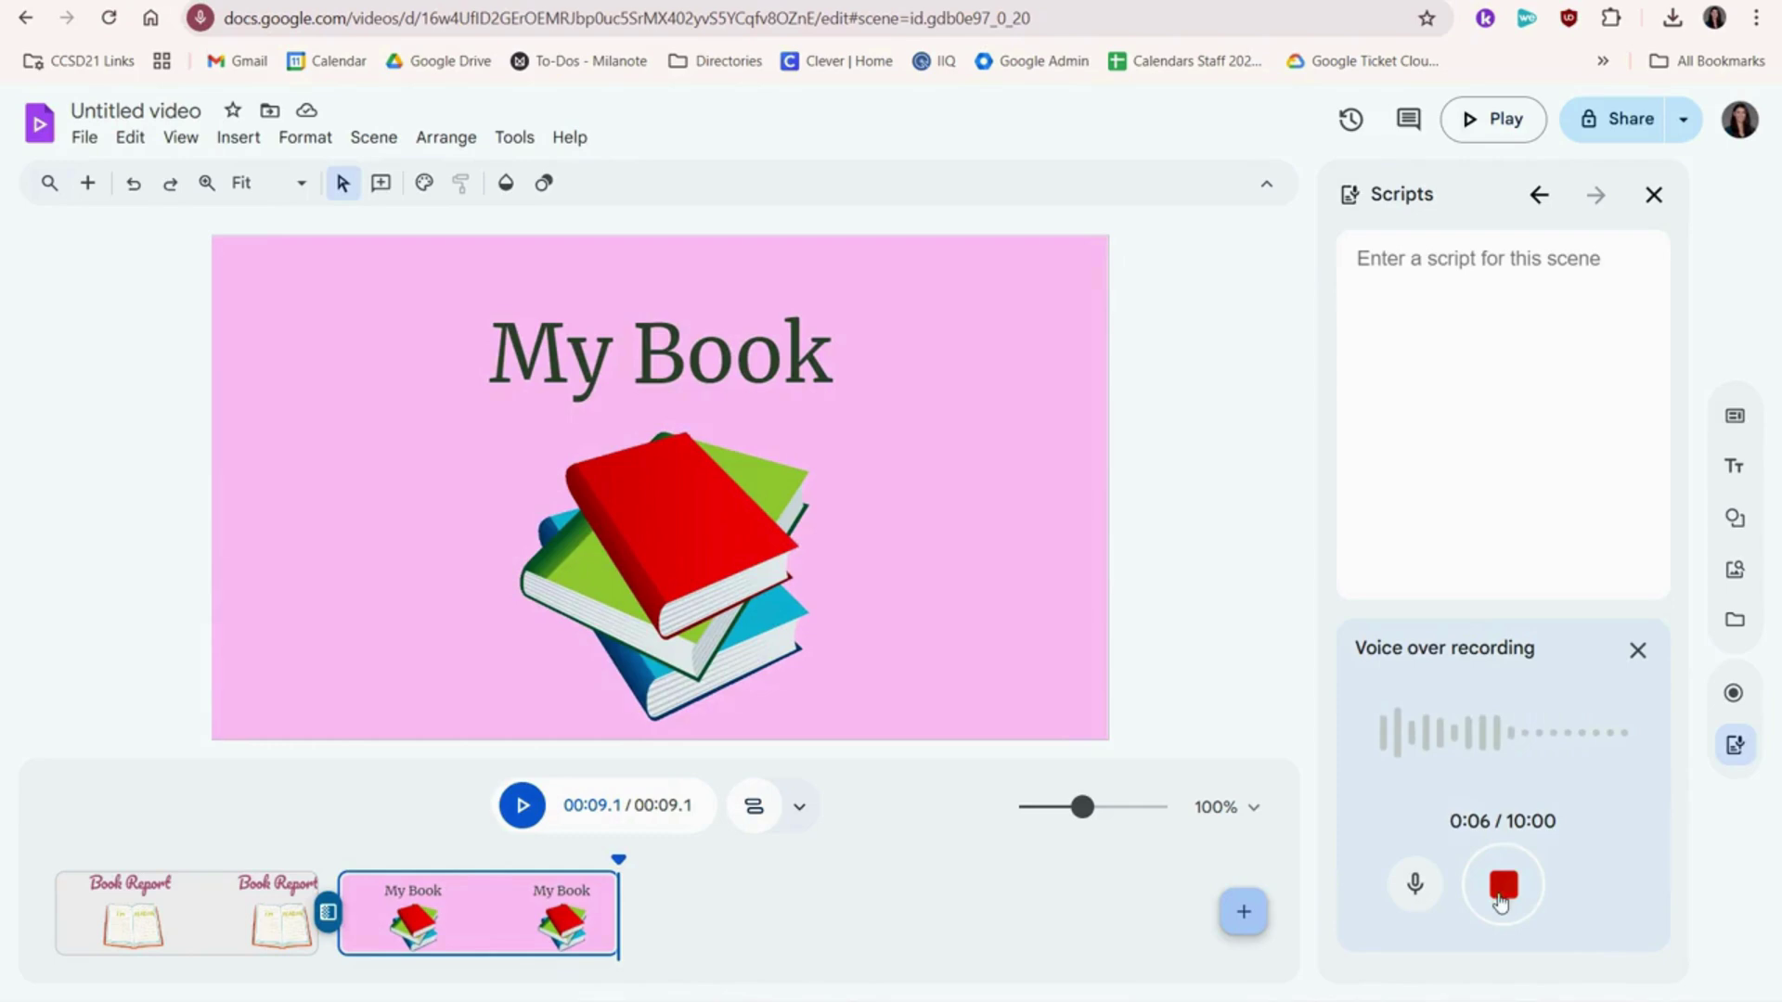
left_click(1501, 893)
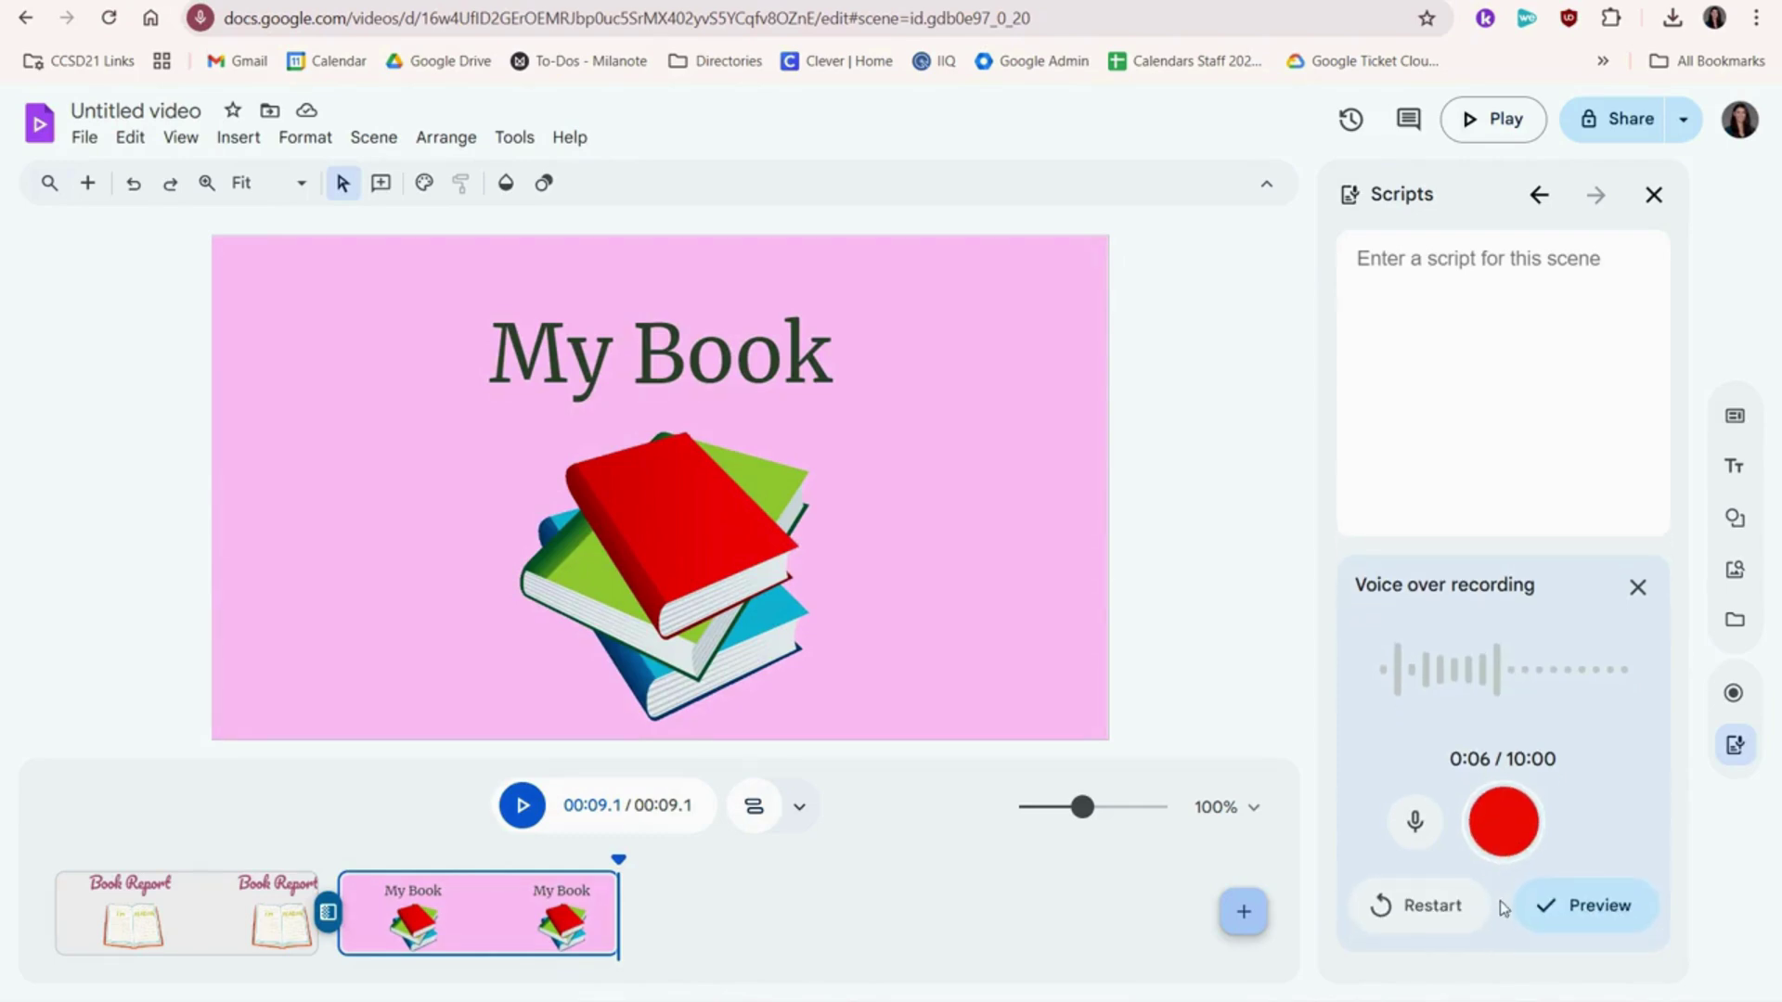
left_click(1619, 907)
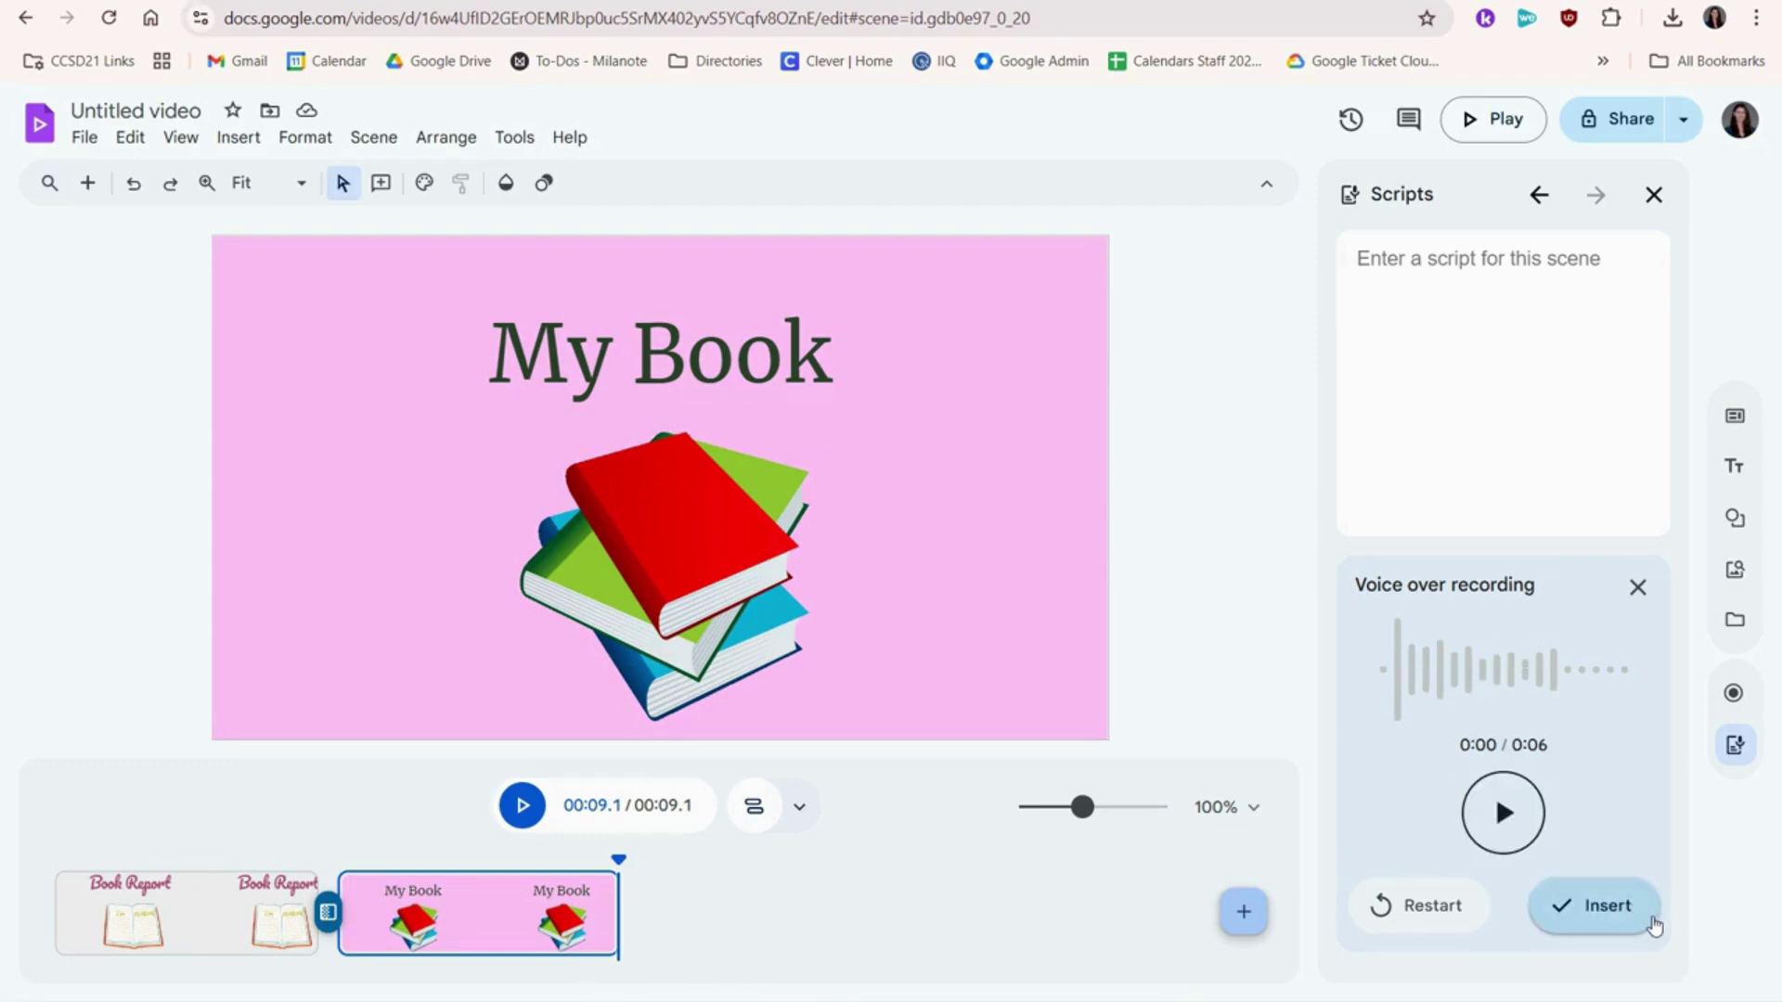
left_click(1529, 833)
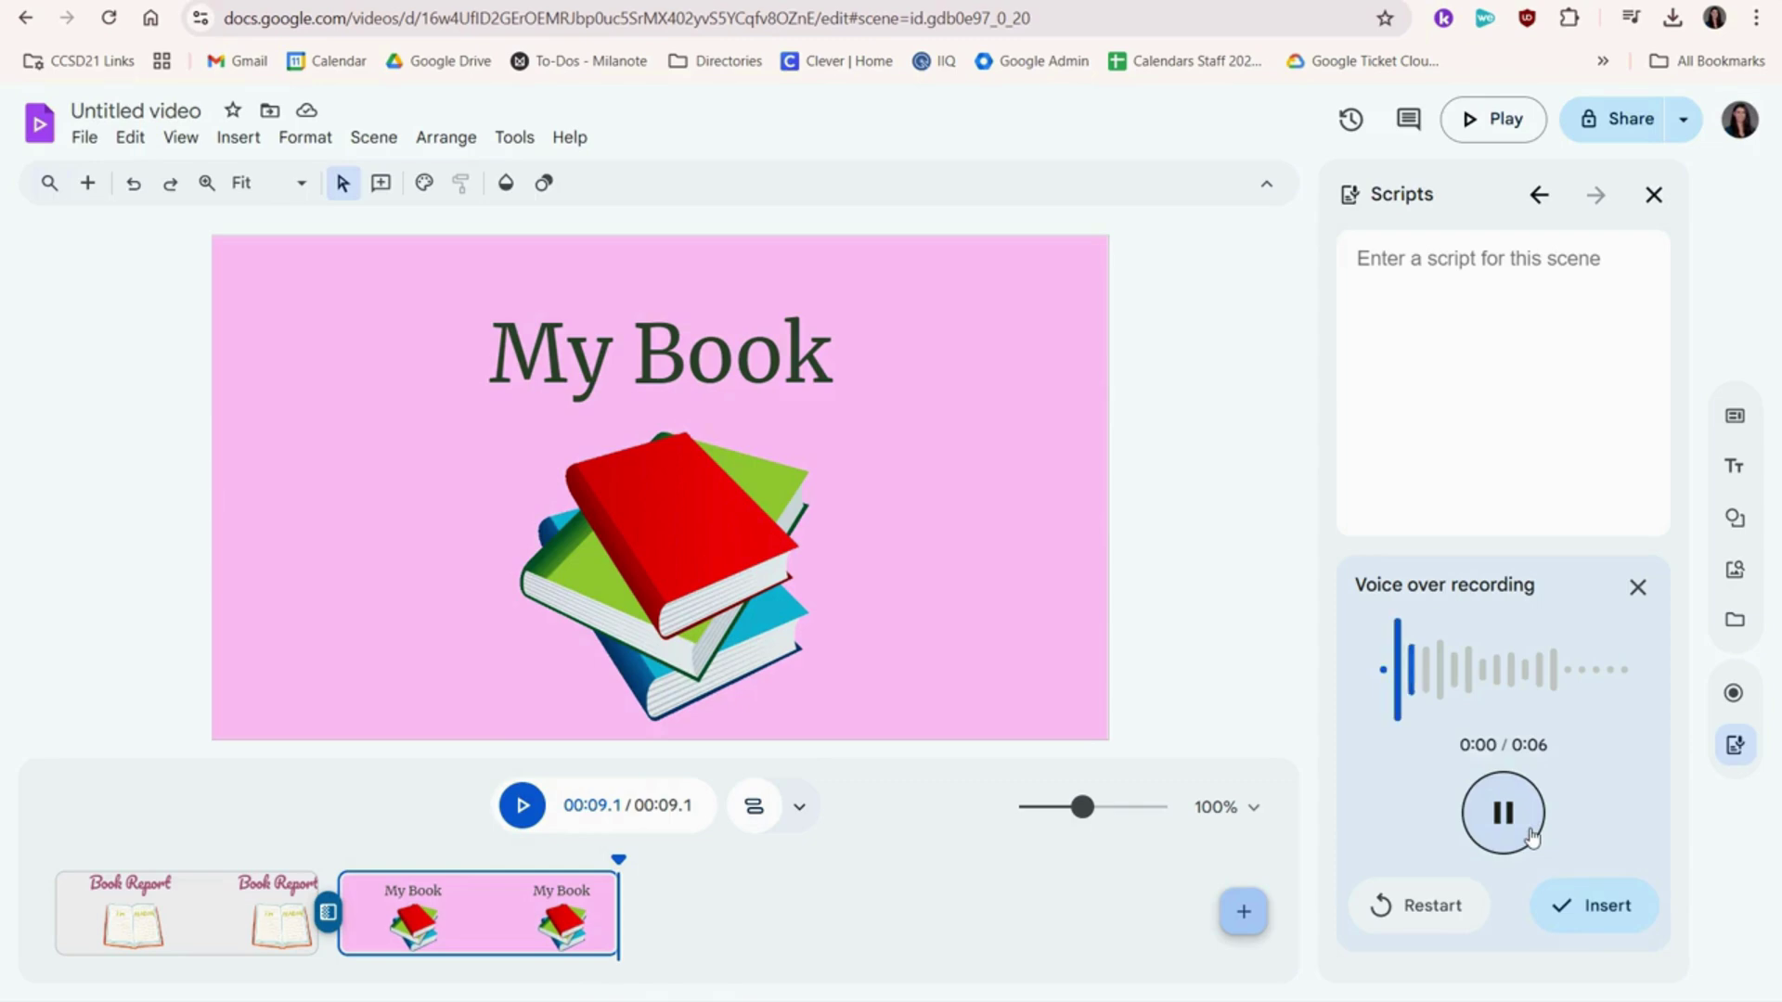
left_click(1529, 834)
left_click(1624, 906)
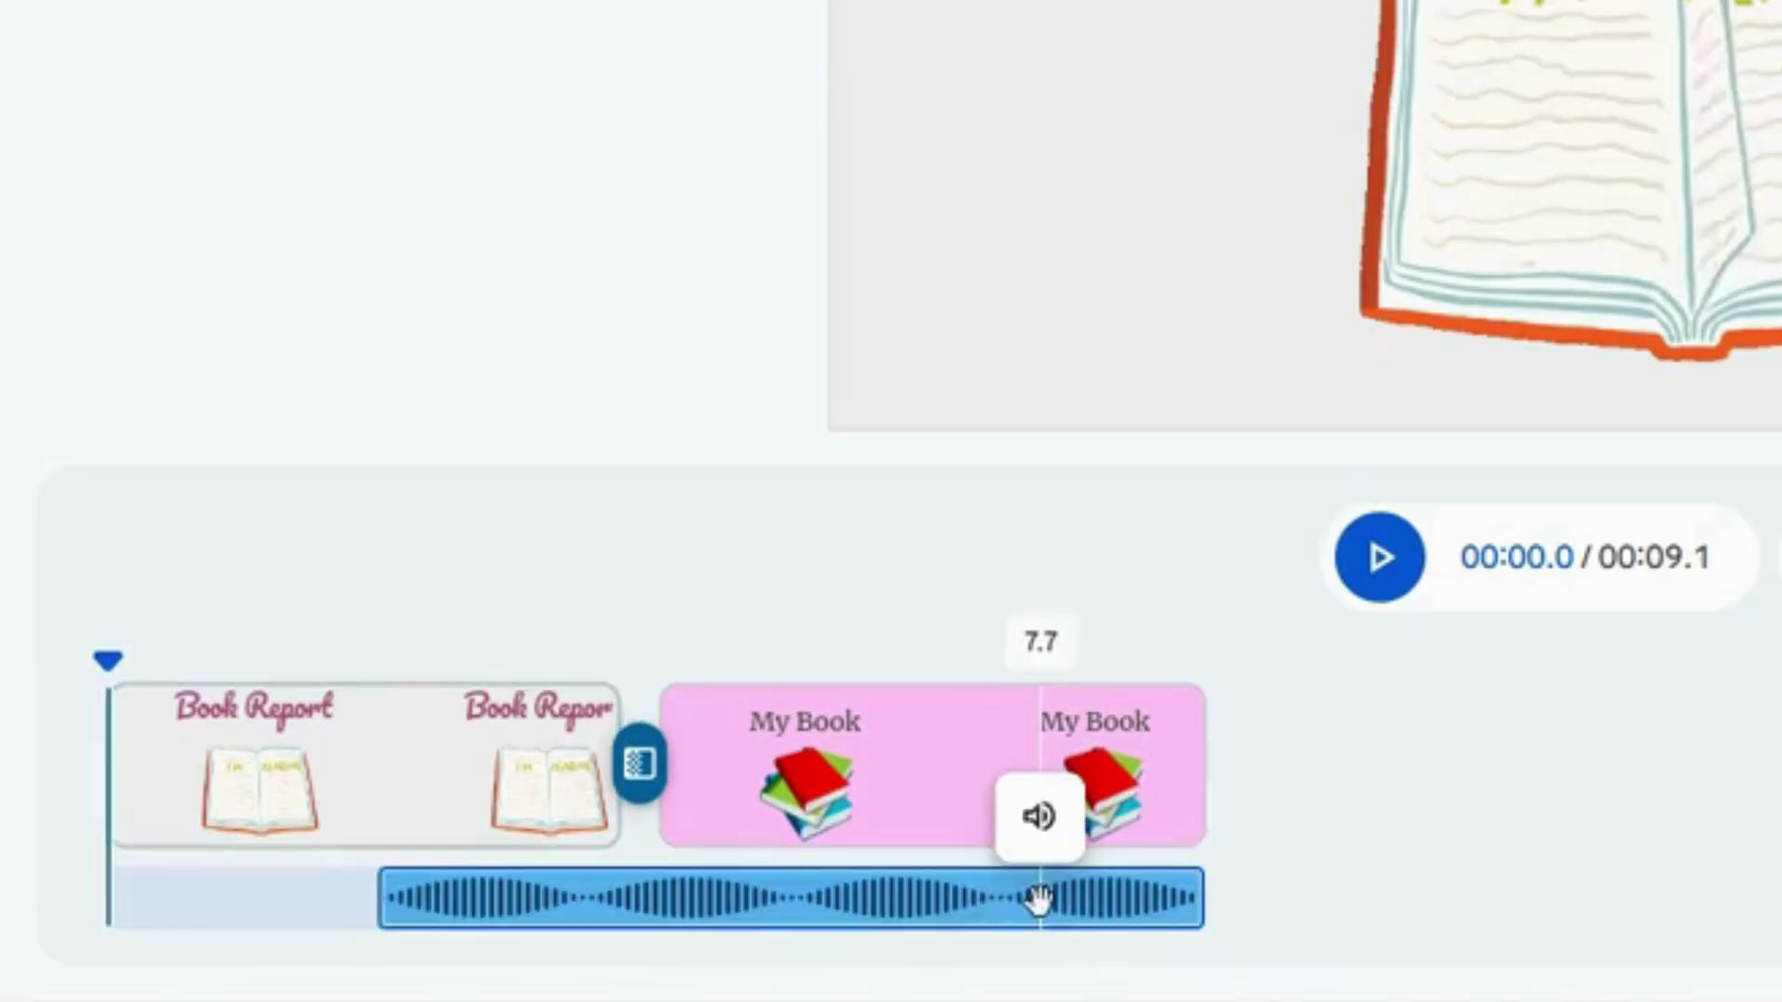
left_click_drag(1055, 898, 748, 899)
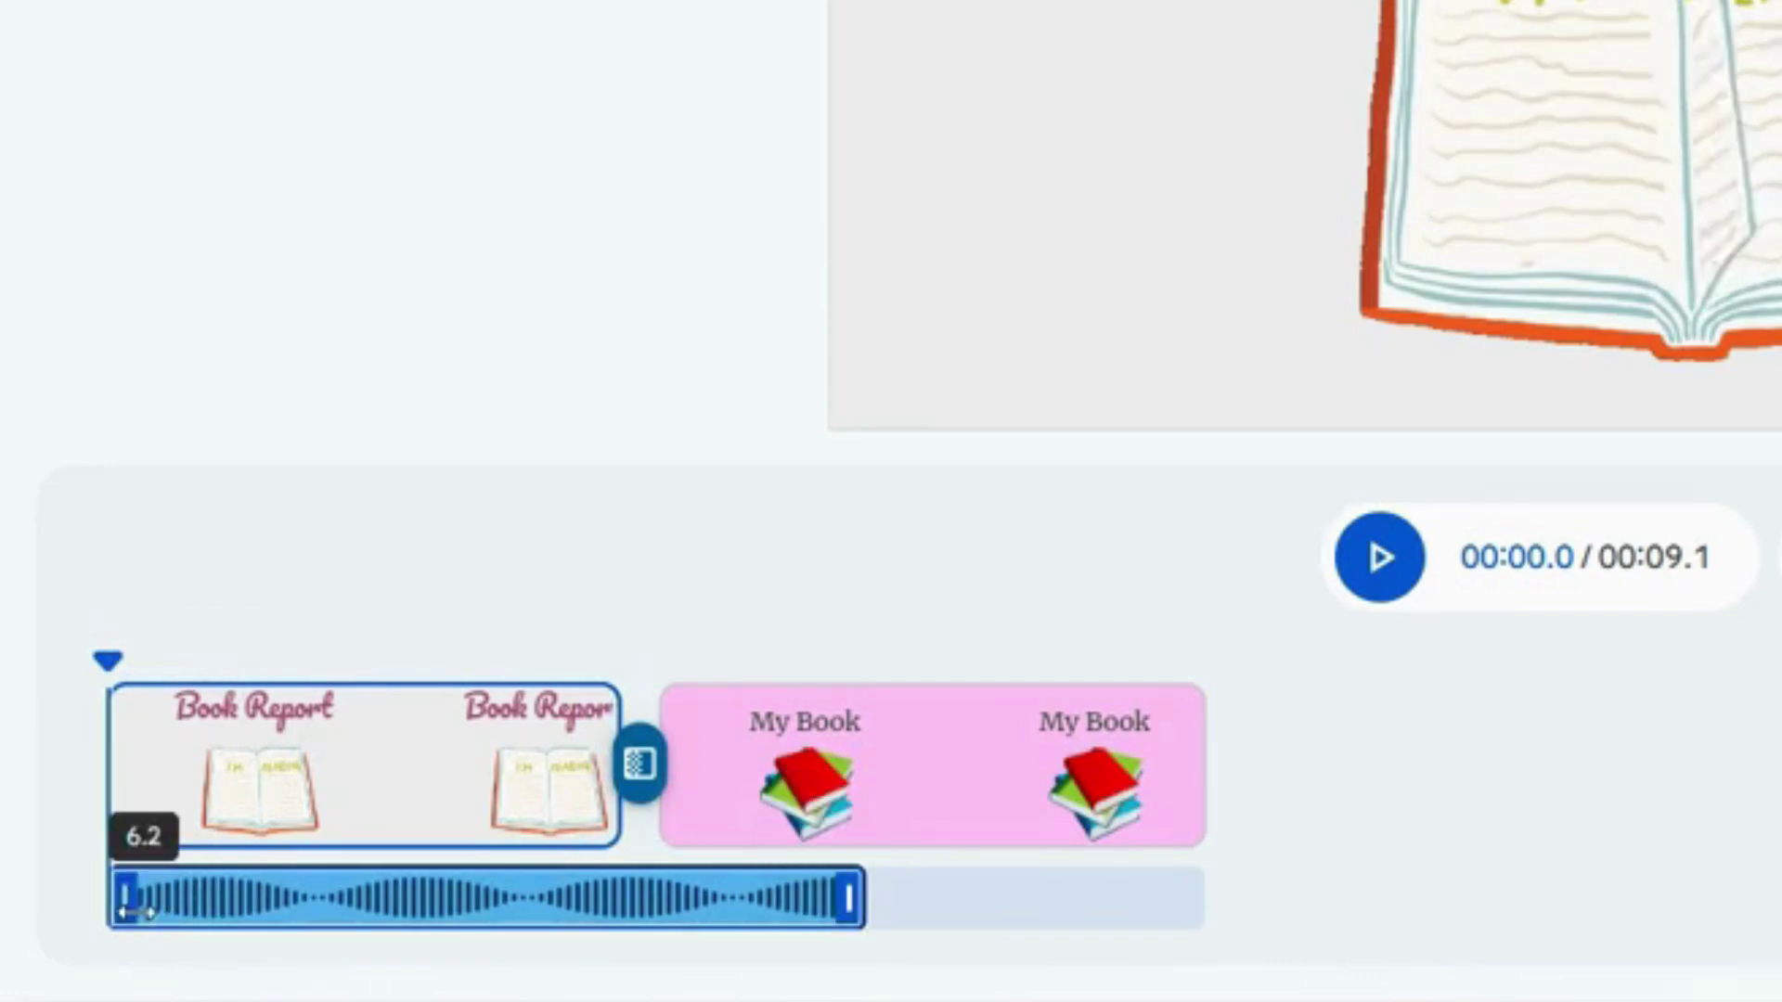
Trim the Book Report scene to 2.6 seconds and My Book to 3.6 seconds
mouse_move(123, 899)
left_mouse_down()
mouse_move(375, 919)
mouse_move(113, 919)
left_mouse_up()
left_click(600, 810)
left_click_drag(576, 814, 374, 814)
left_click(840, 807)
left_click_drag(989, 789, 863, 789)
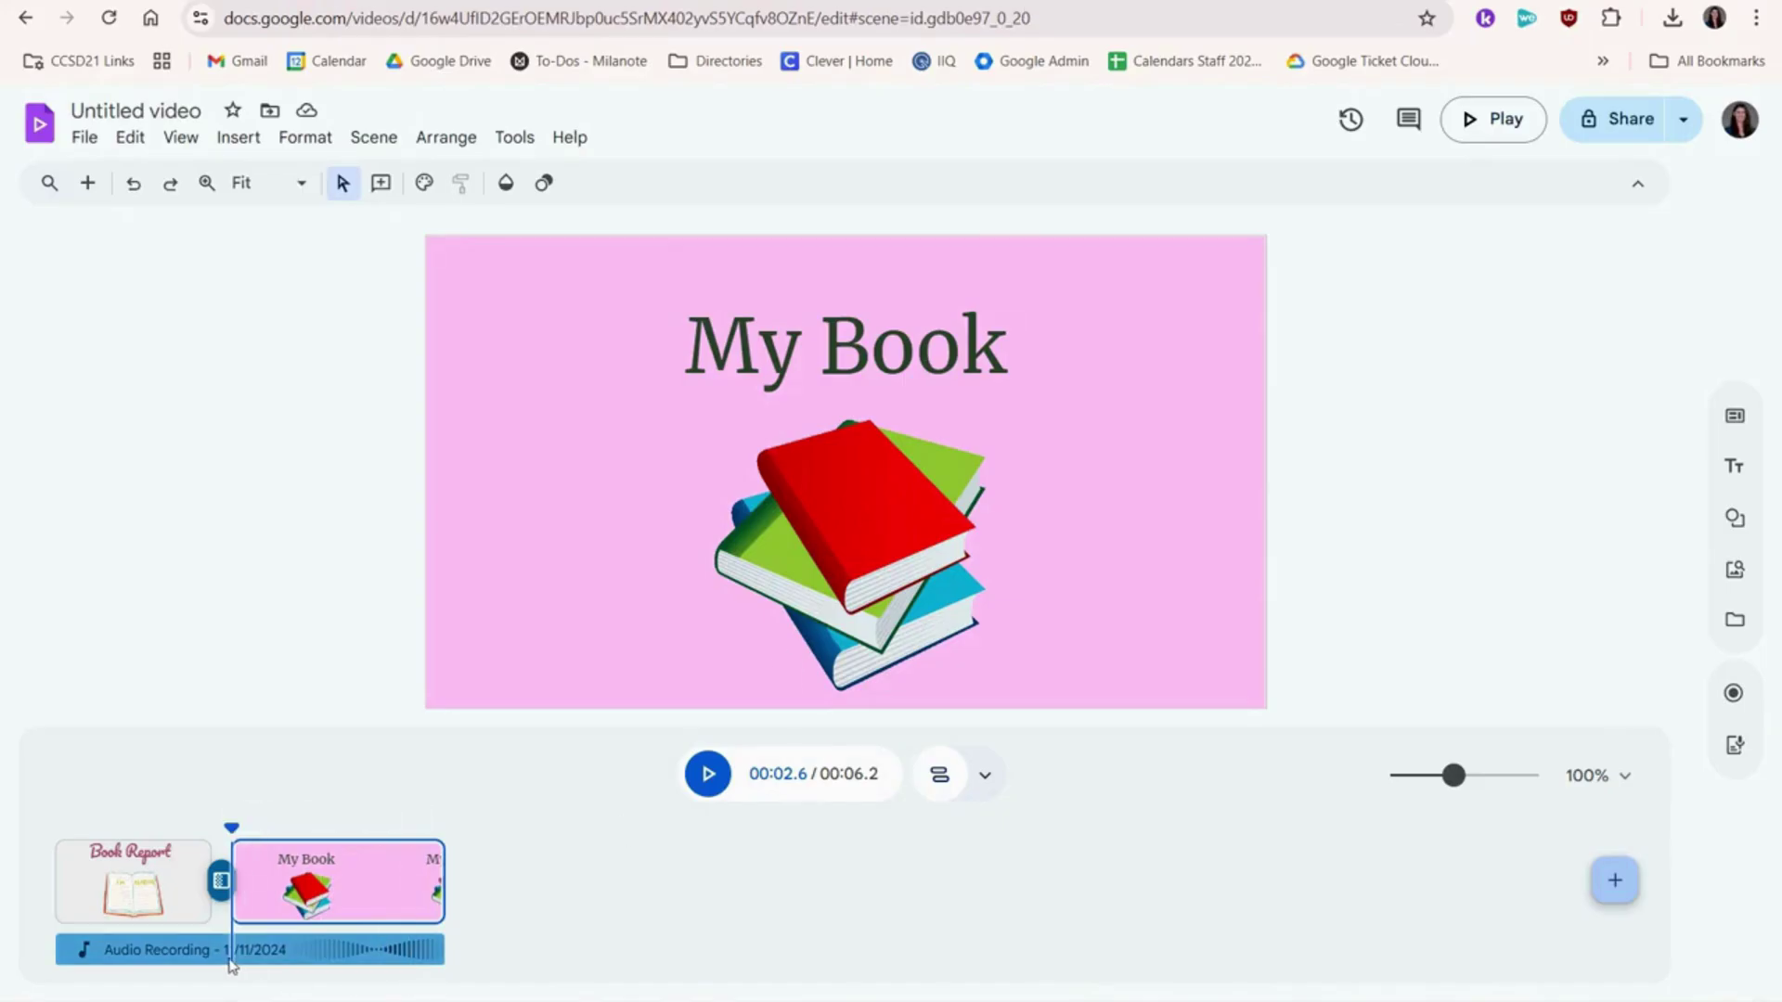
Split the voiceover at 2.6 seconds and place its second part under My Book
left_click(232, 950)
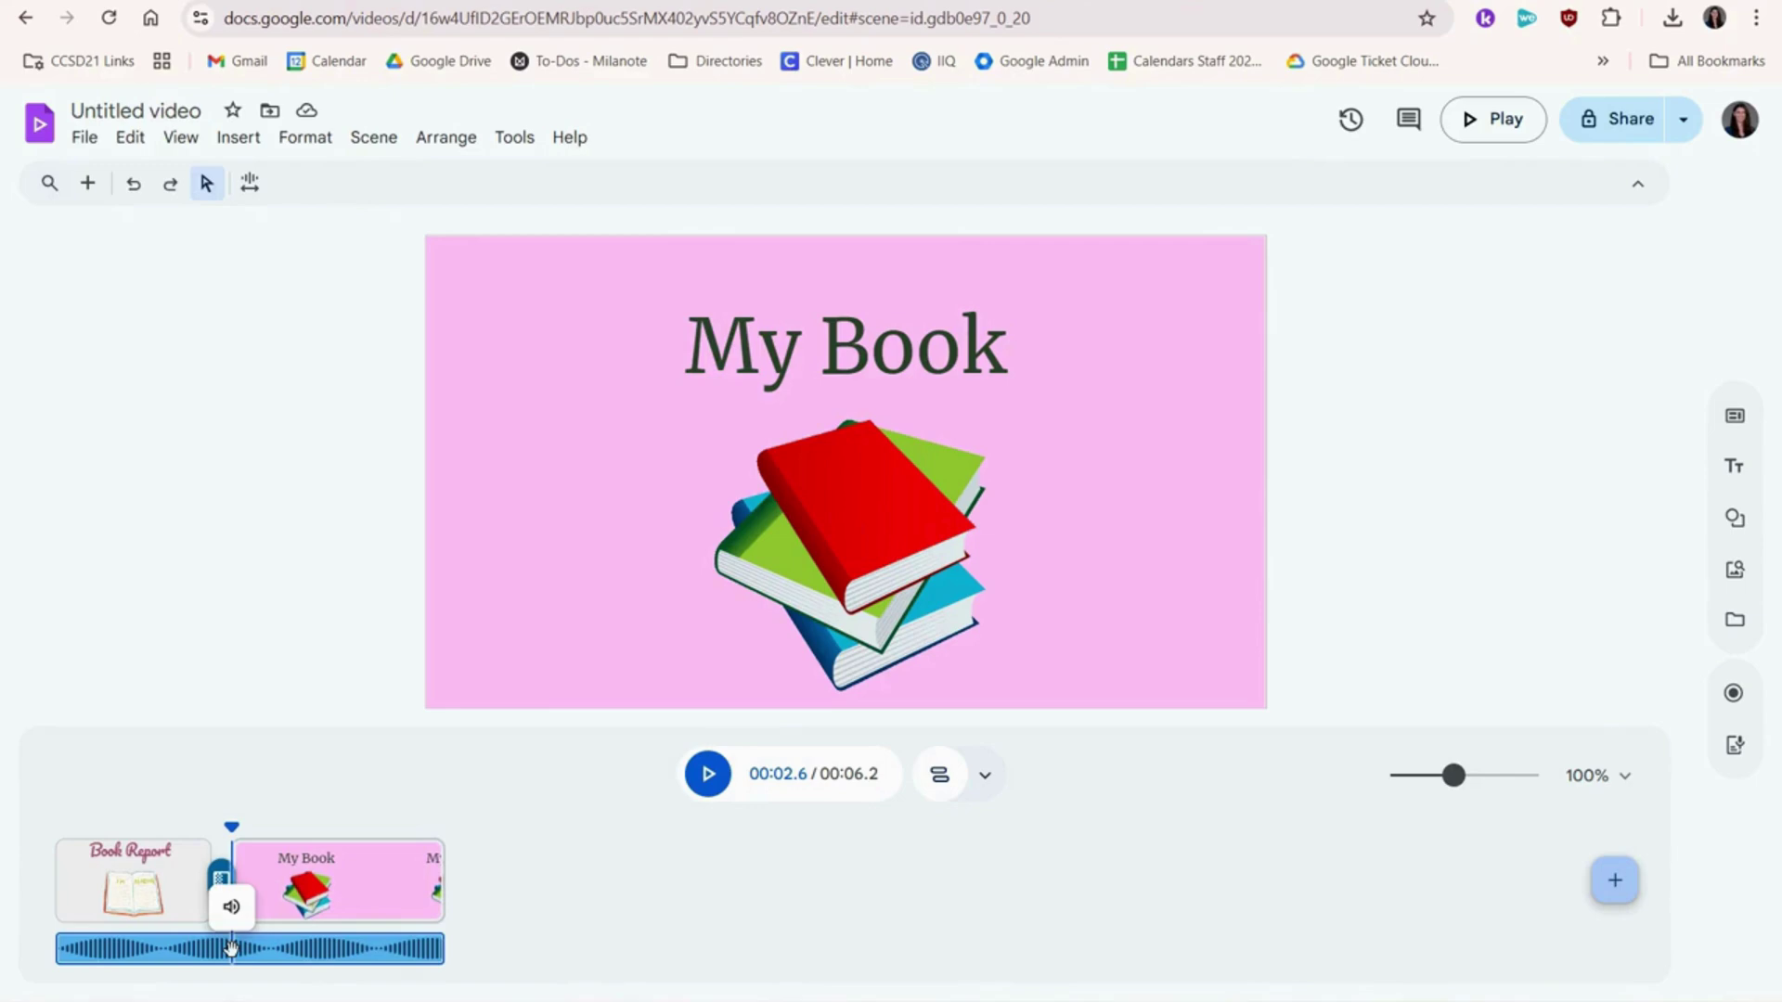
right_click(233, 948)
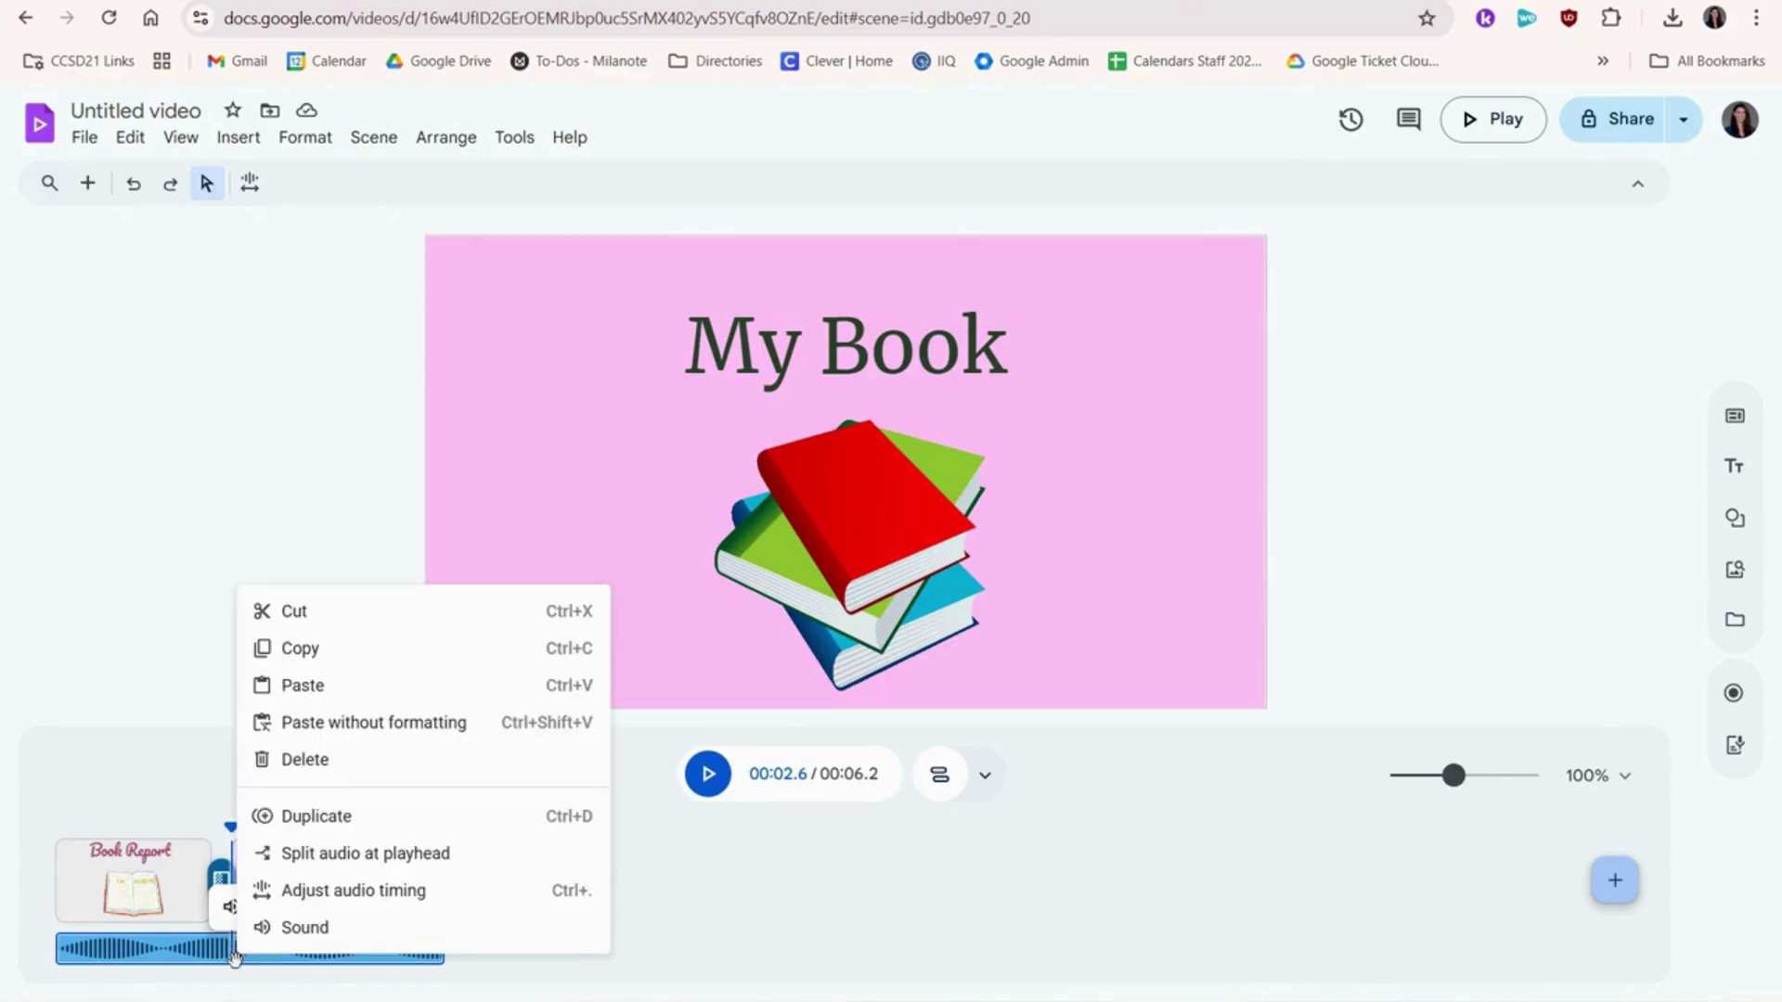
left_click(306, 854)
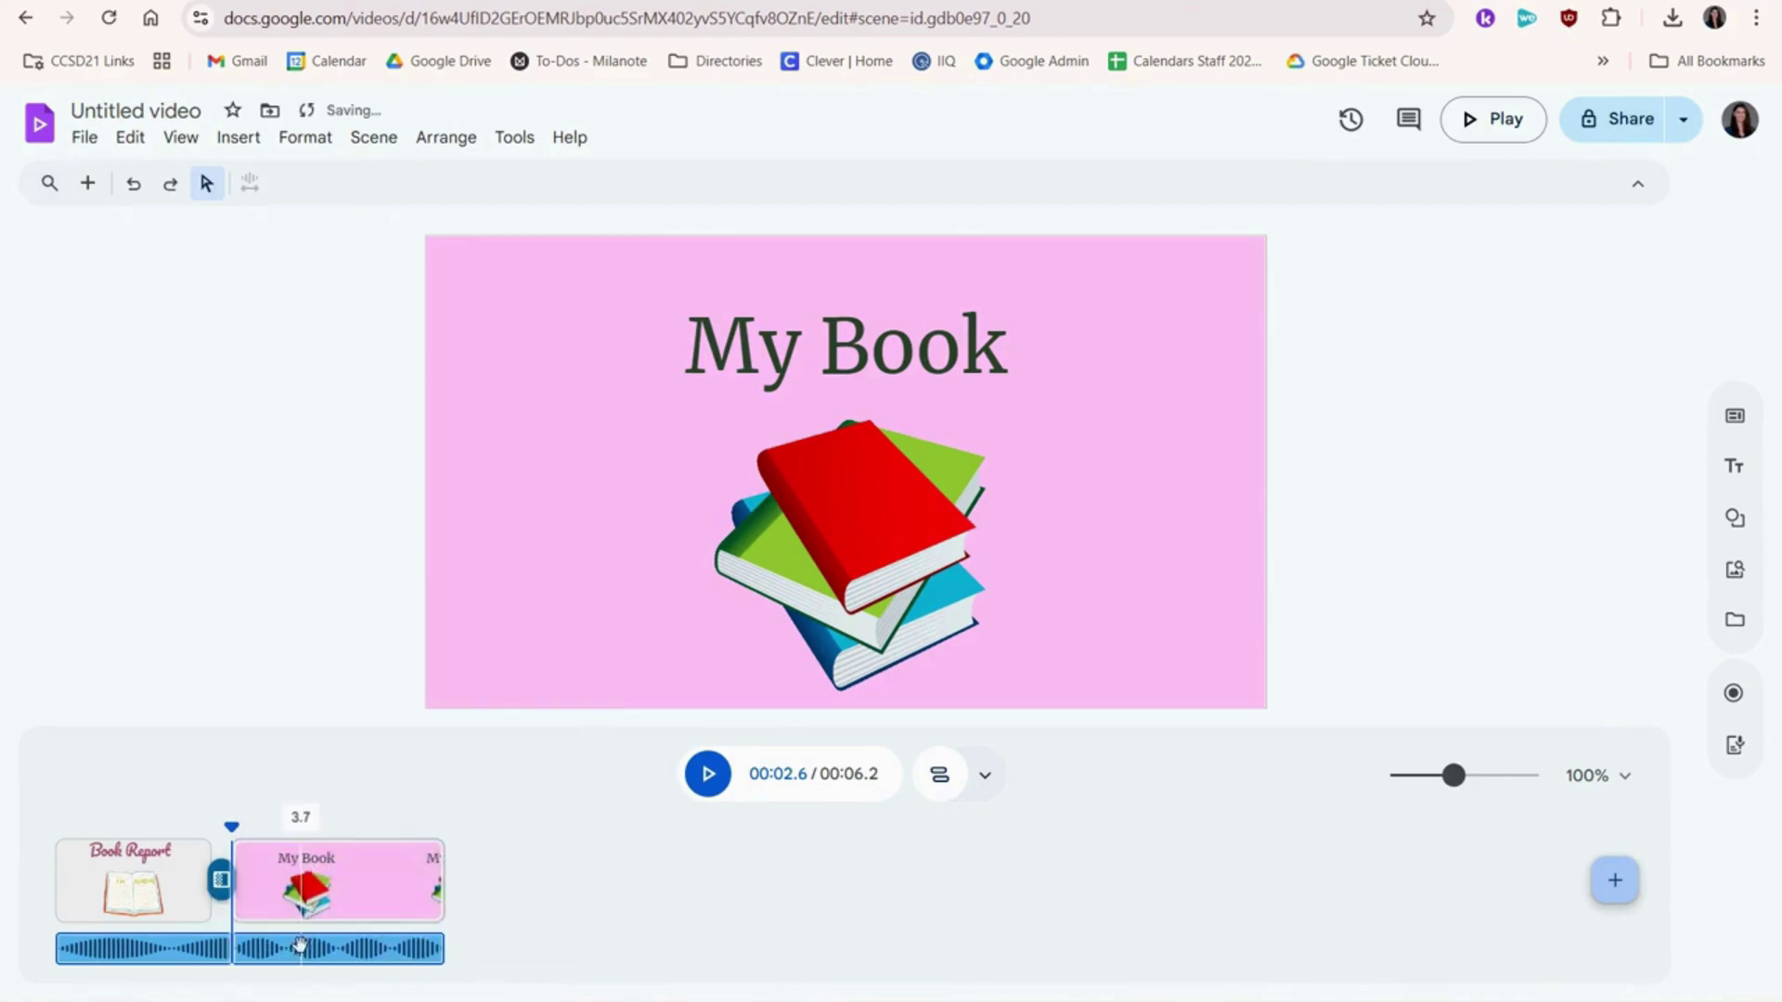
mouse_move(299, 947)
left_mouse_down()
mouse_move(450, 959)
mouse_move(278, 956)
left_mouse_up()
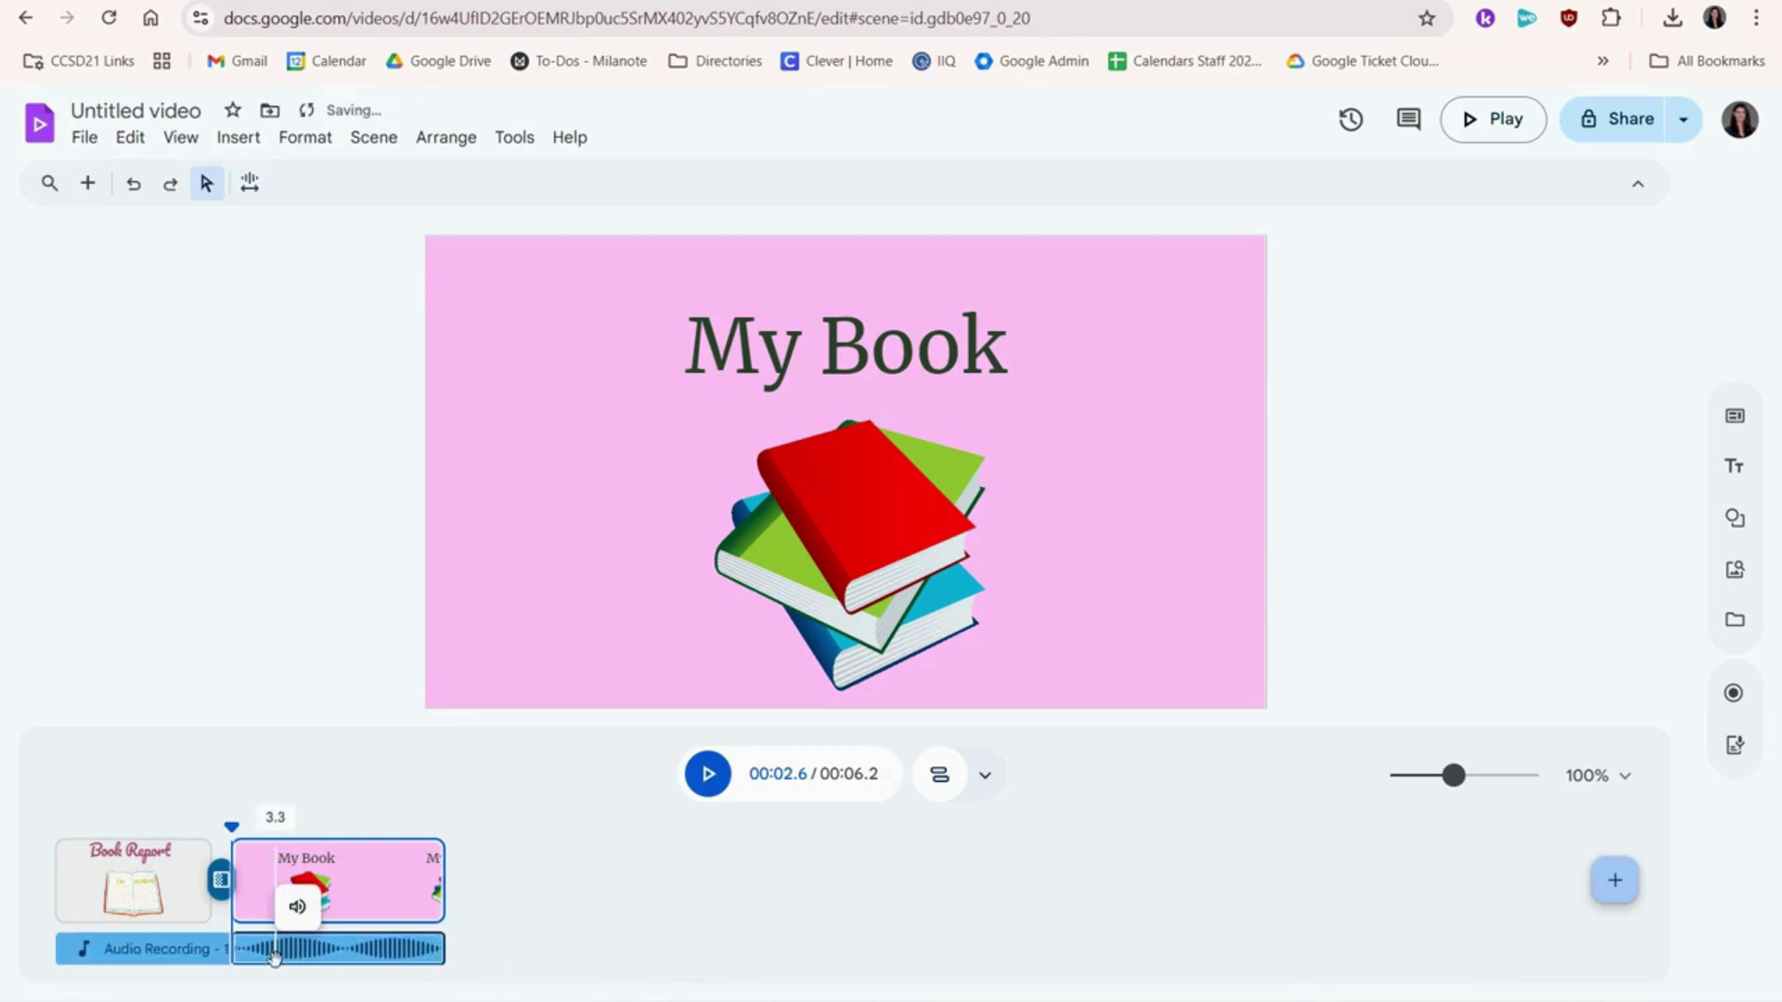
Search the stock music library for 'happy pop' and add Uplifting Happy Pop as background music
left_click(233, 141)
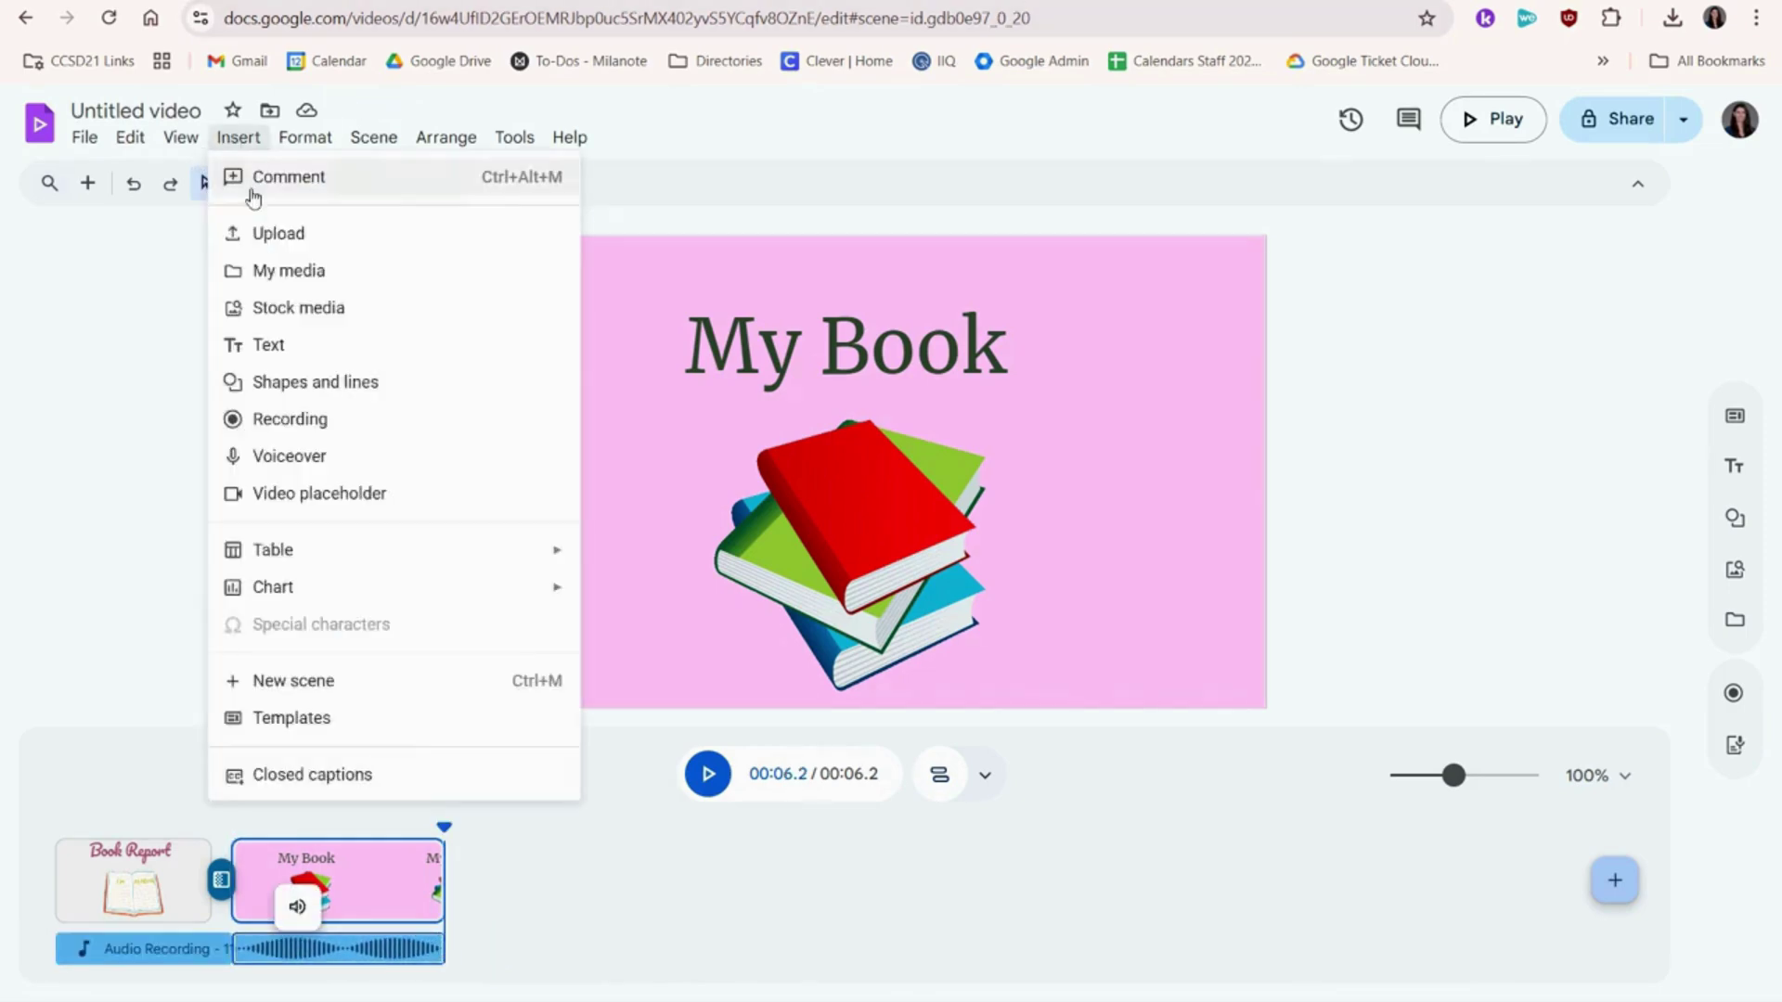
left_click(311, 306)
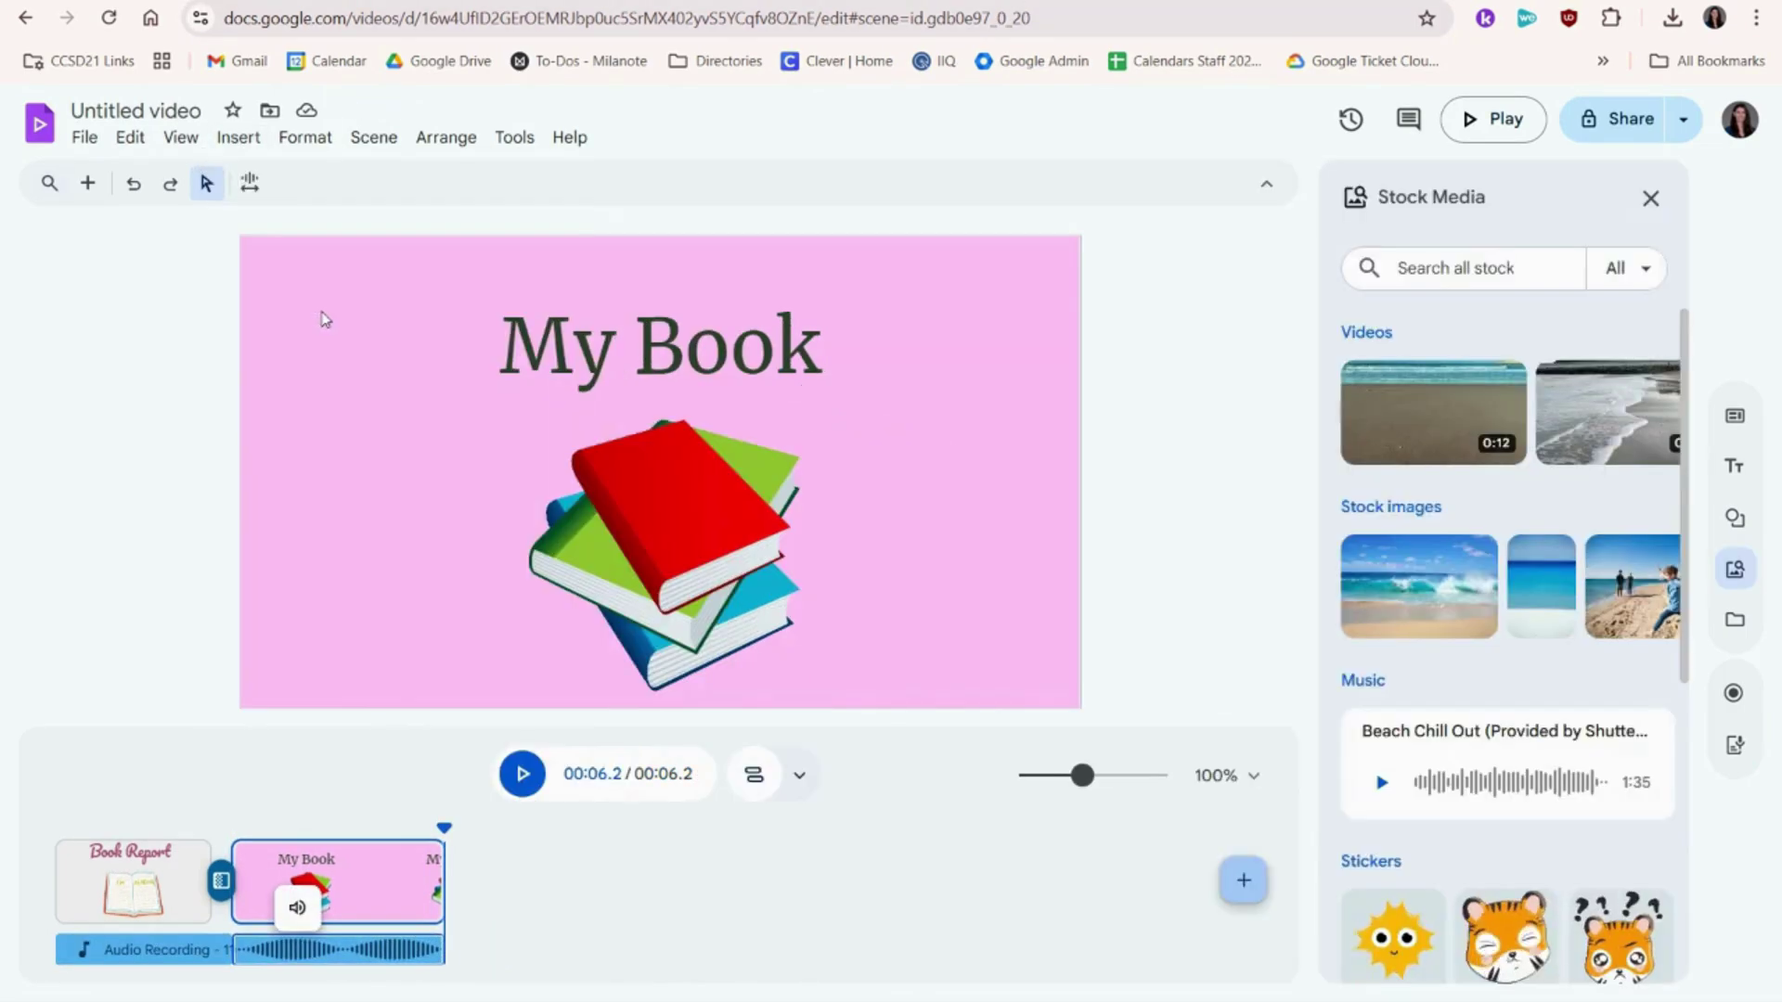
left_click(1364, 680)
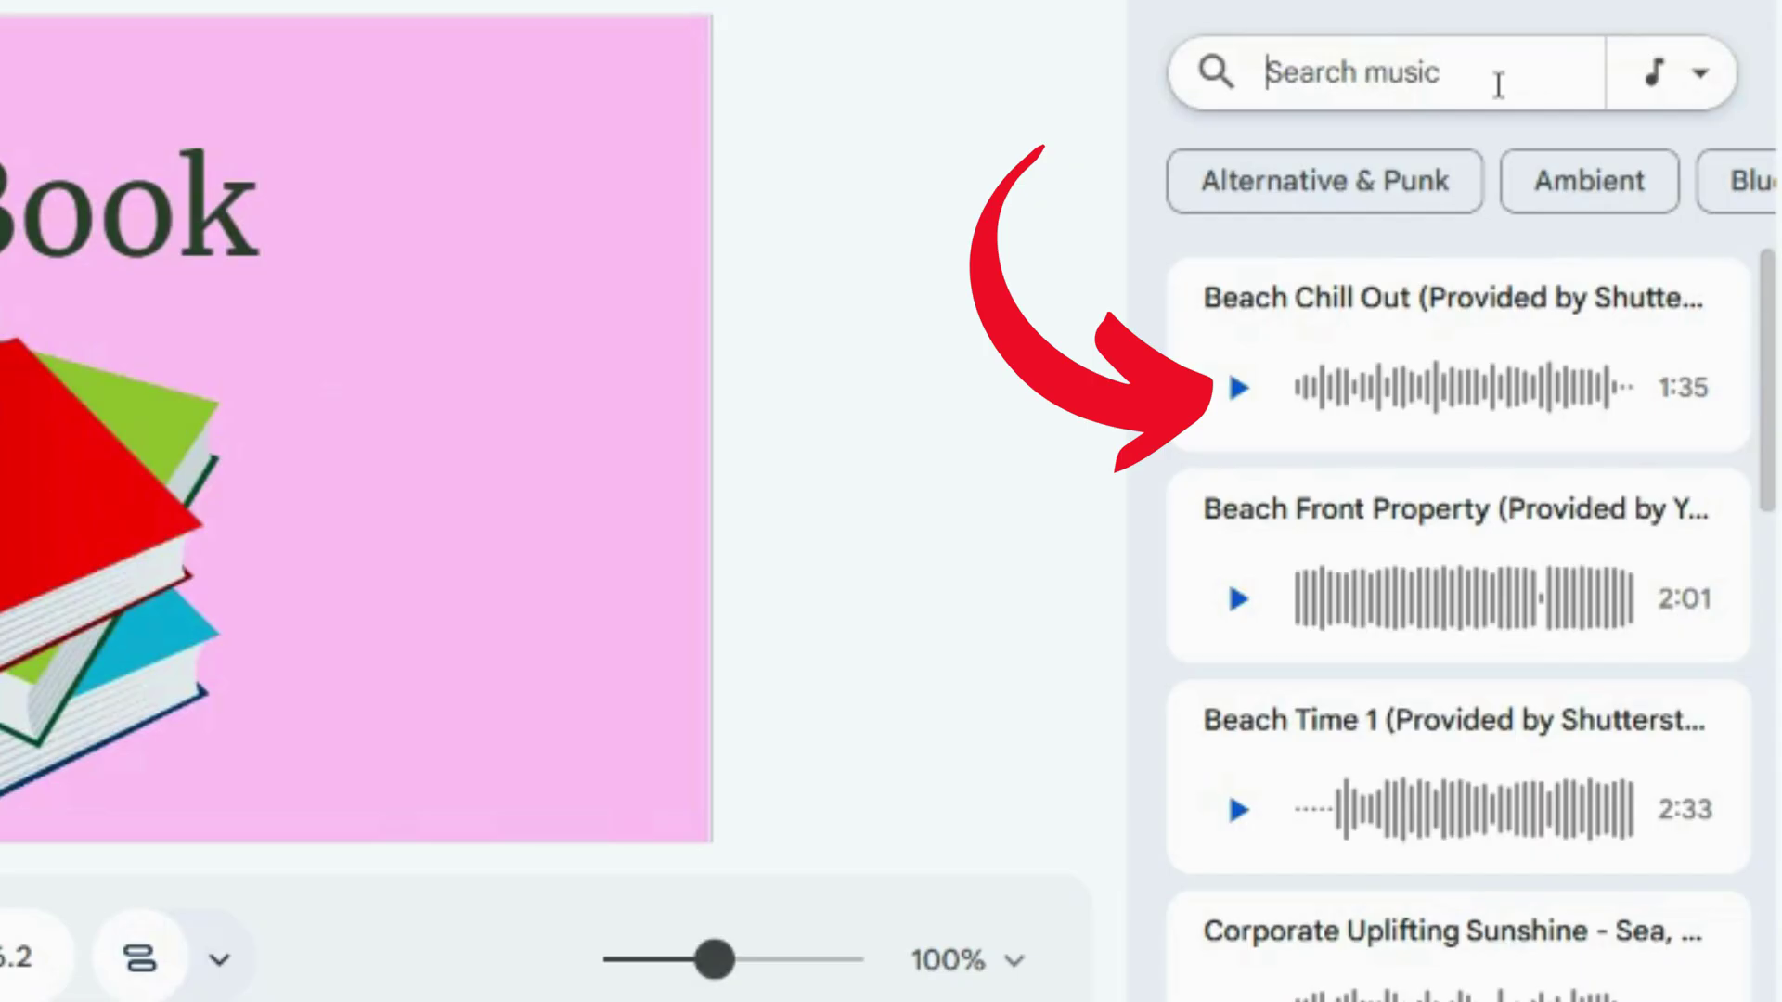
left_click(1498, 85)
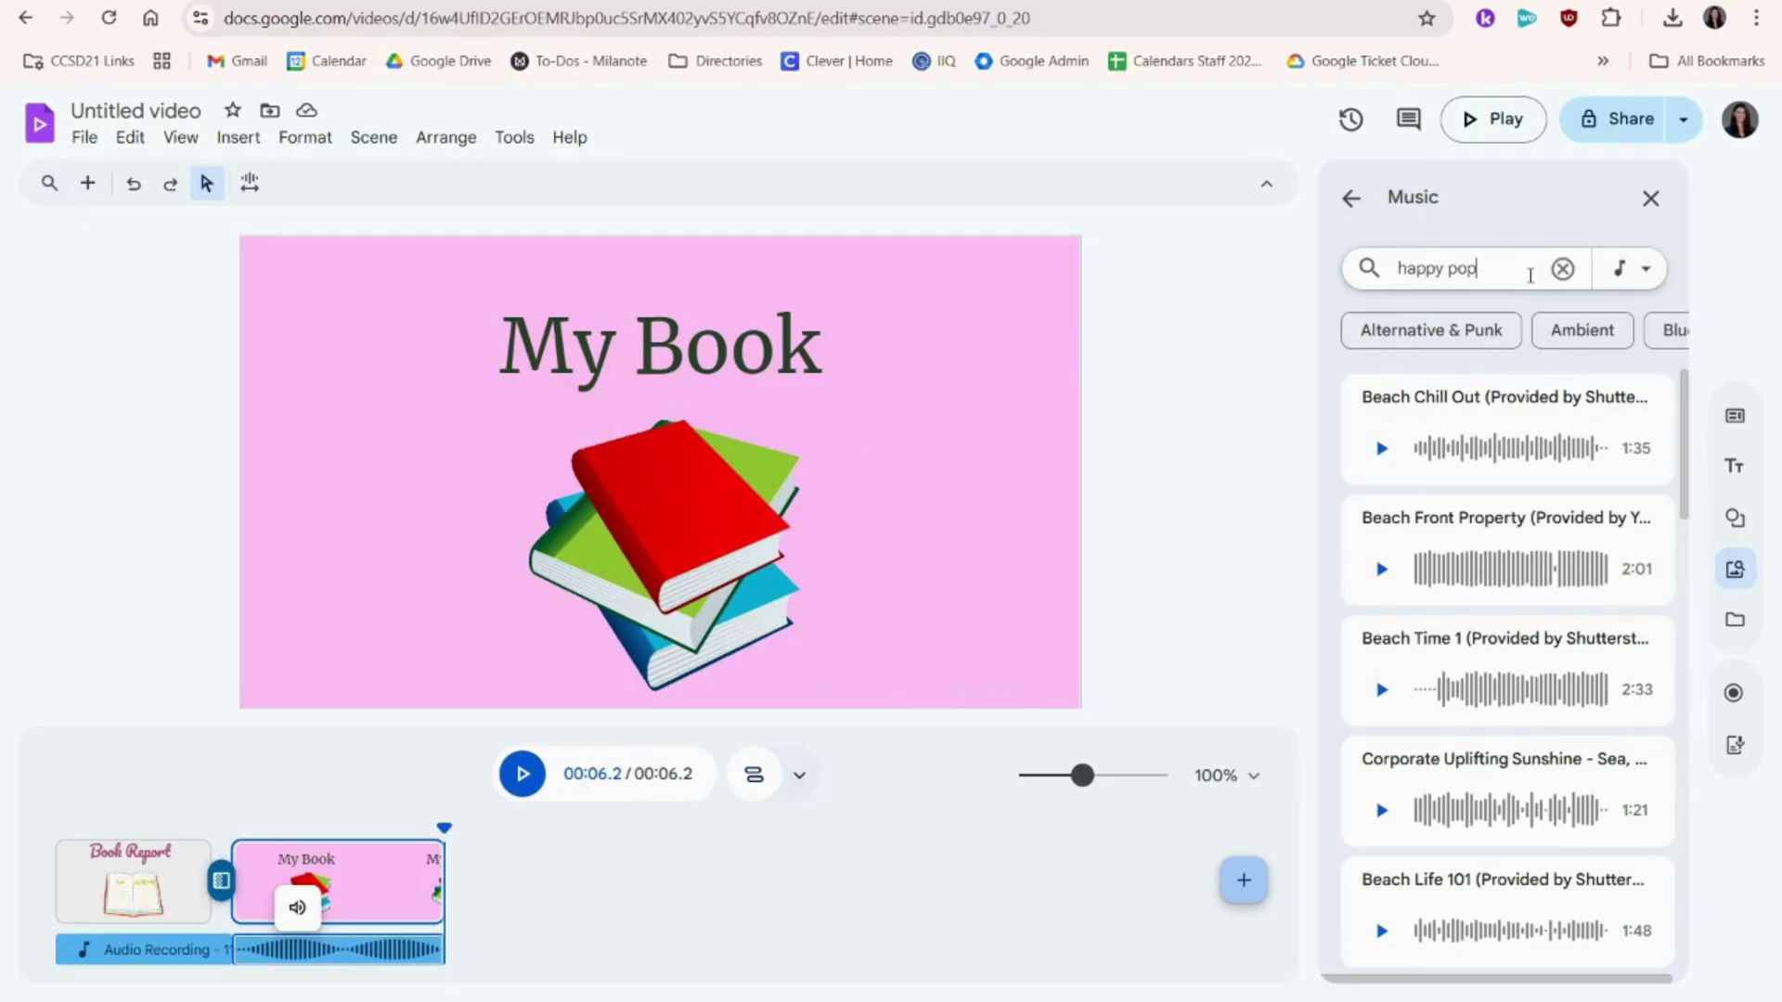
key("Return")
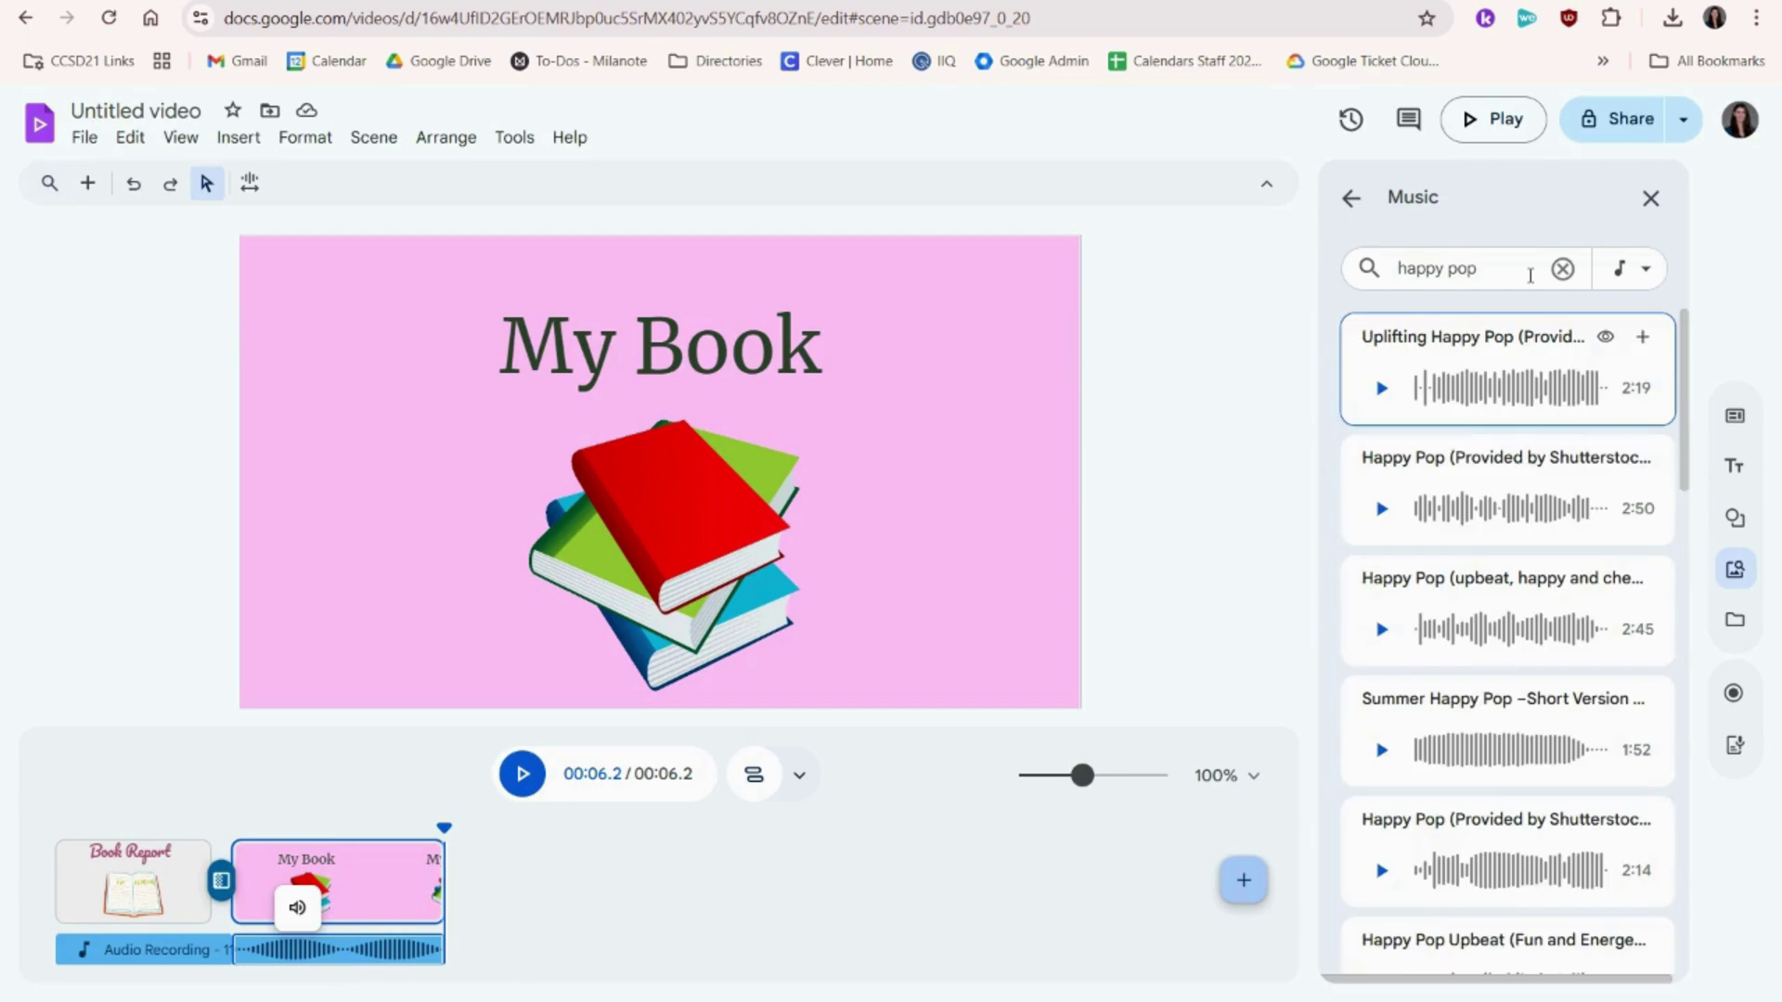
left_click(42, 859)
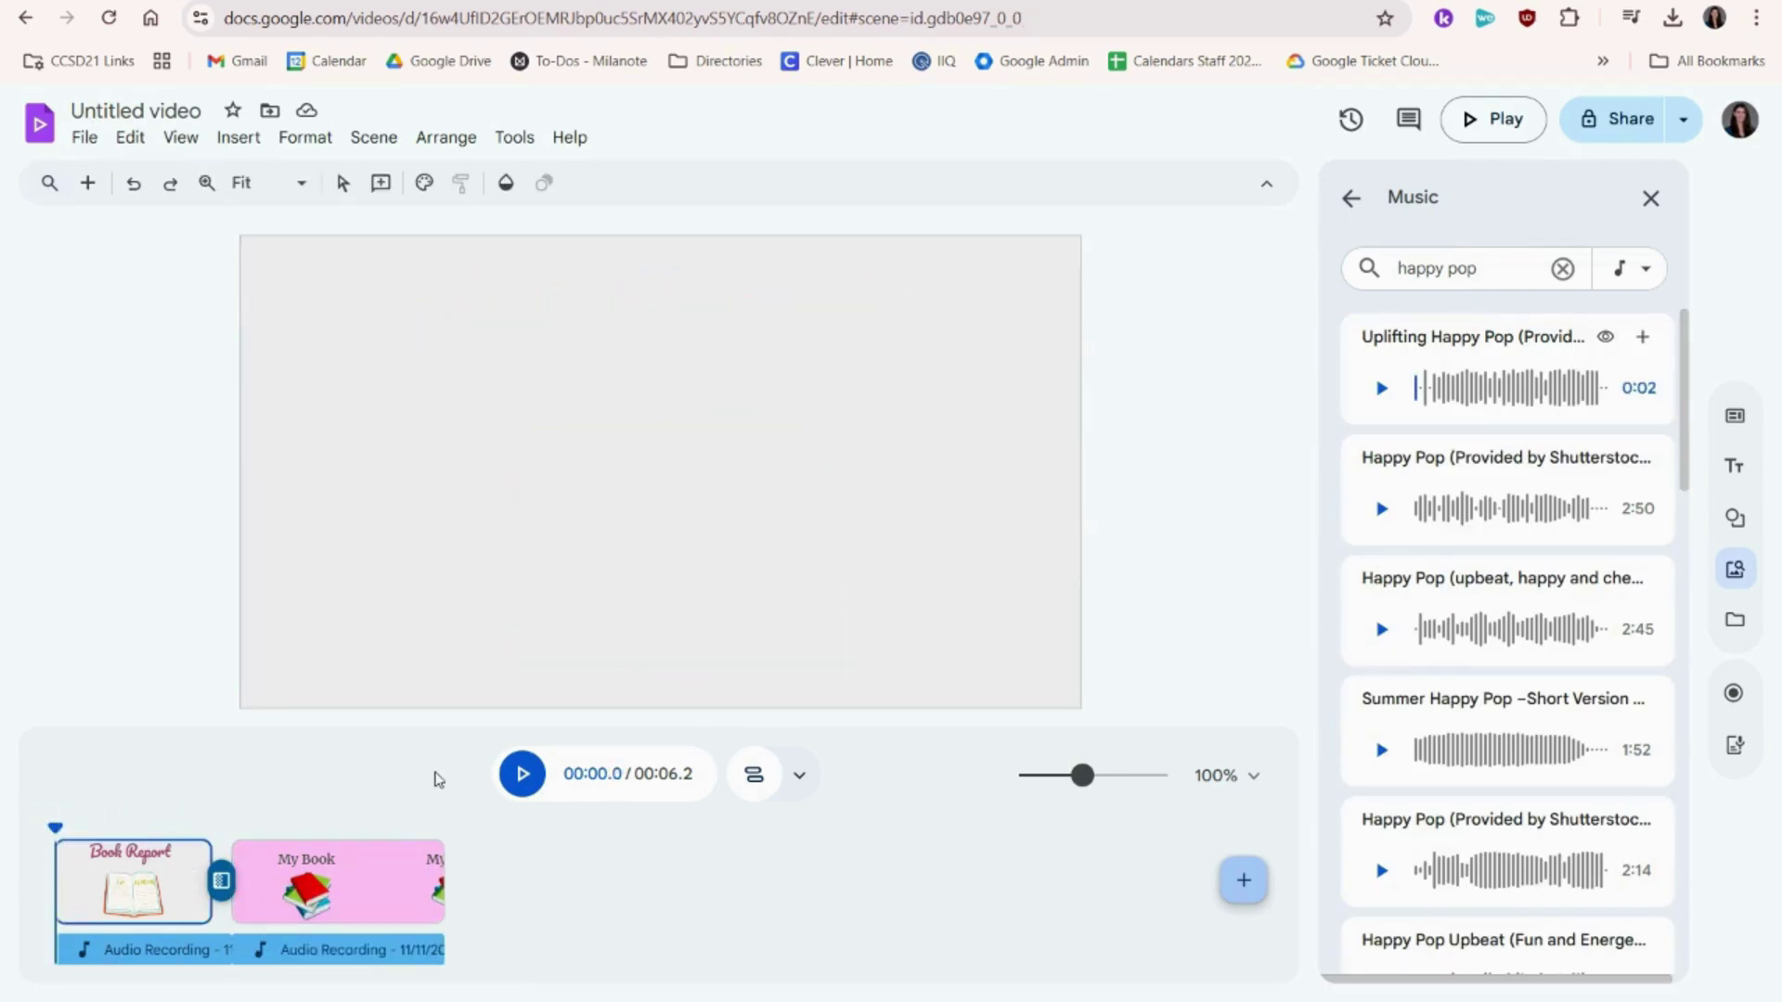
left_click(1555, 348)
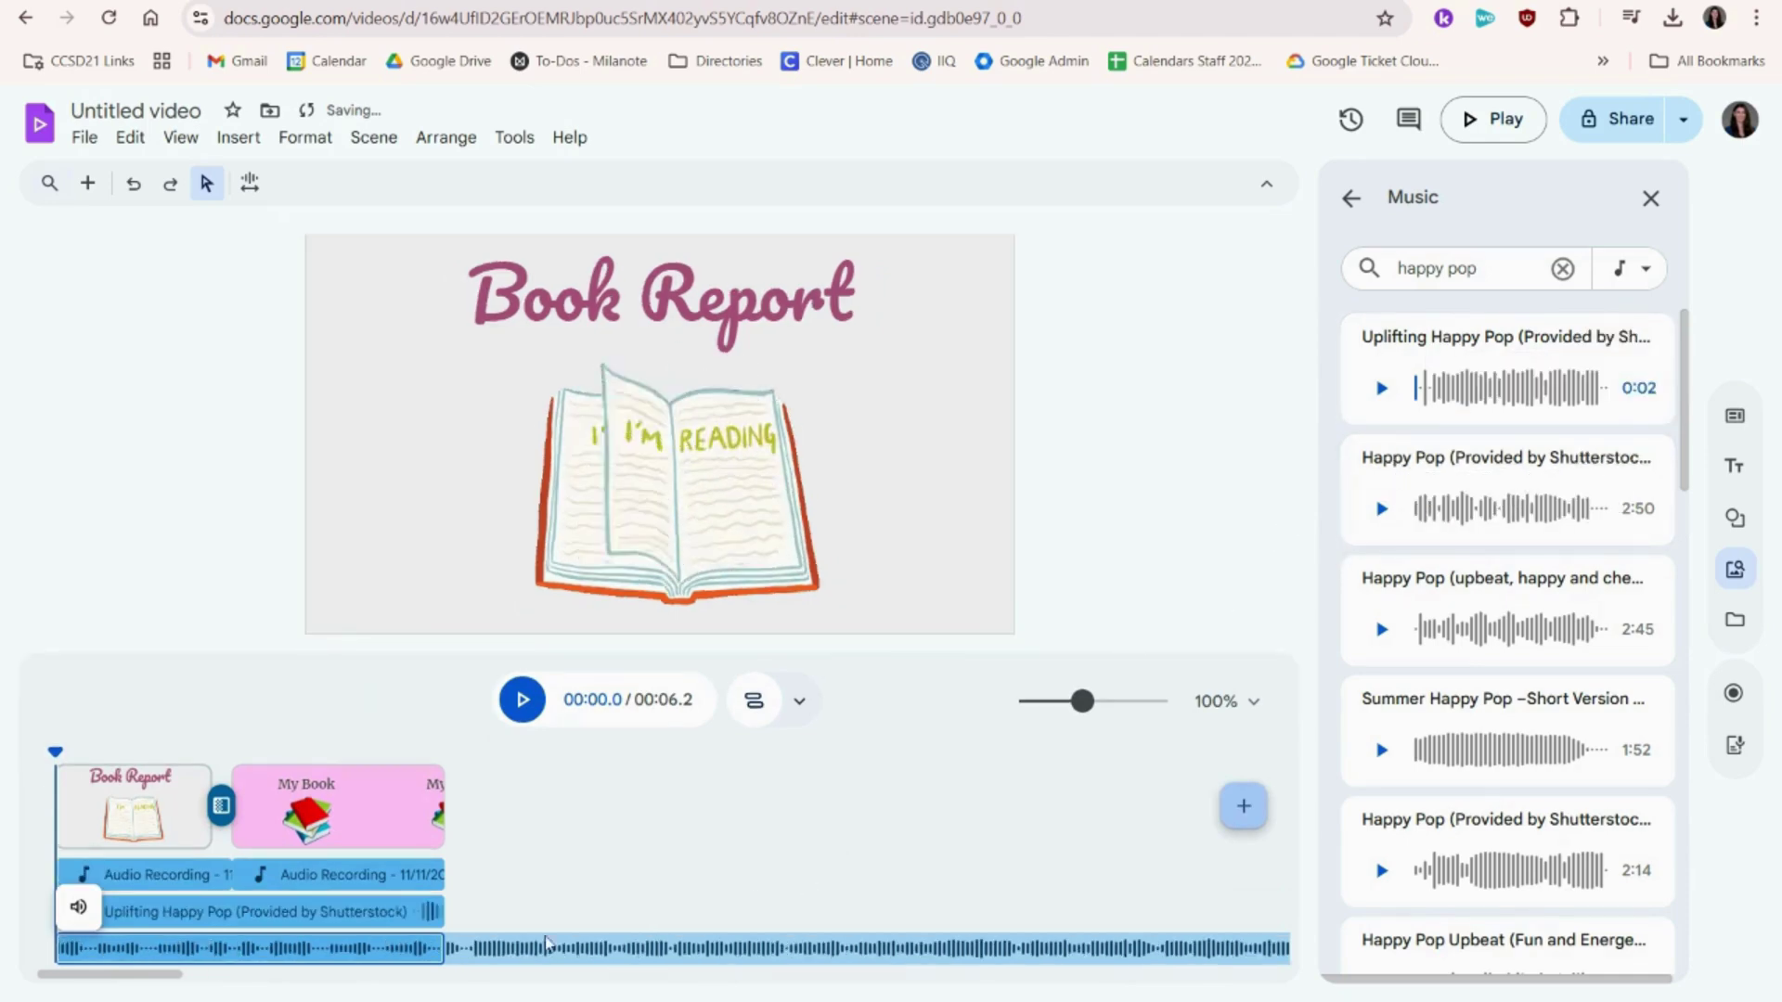
Find the Uplifting Happy Pop track below the voiceover clips and set its volume to 8%
left_click(399, 951)
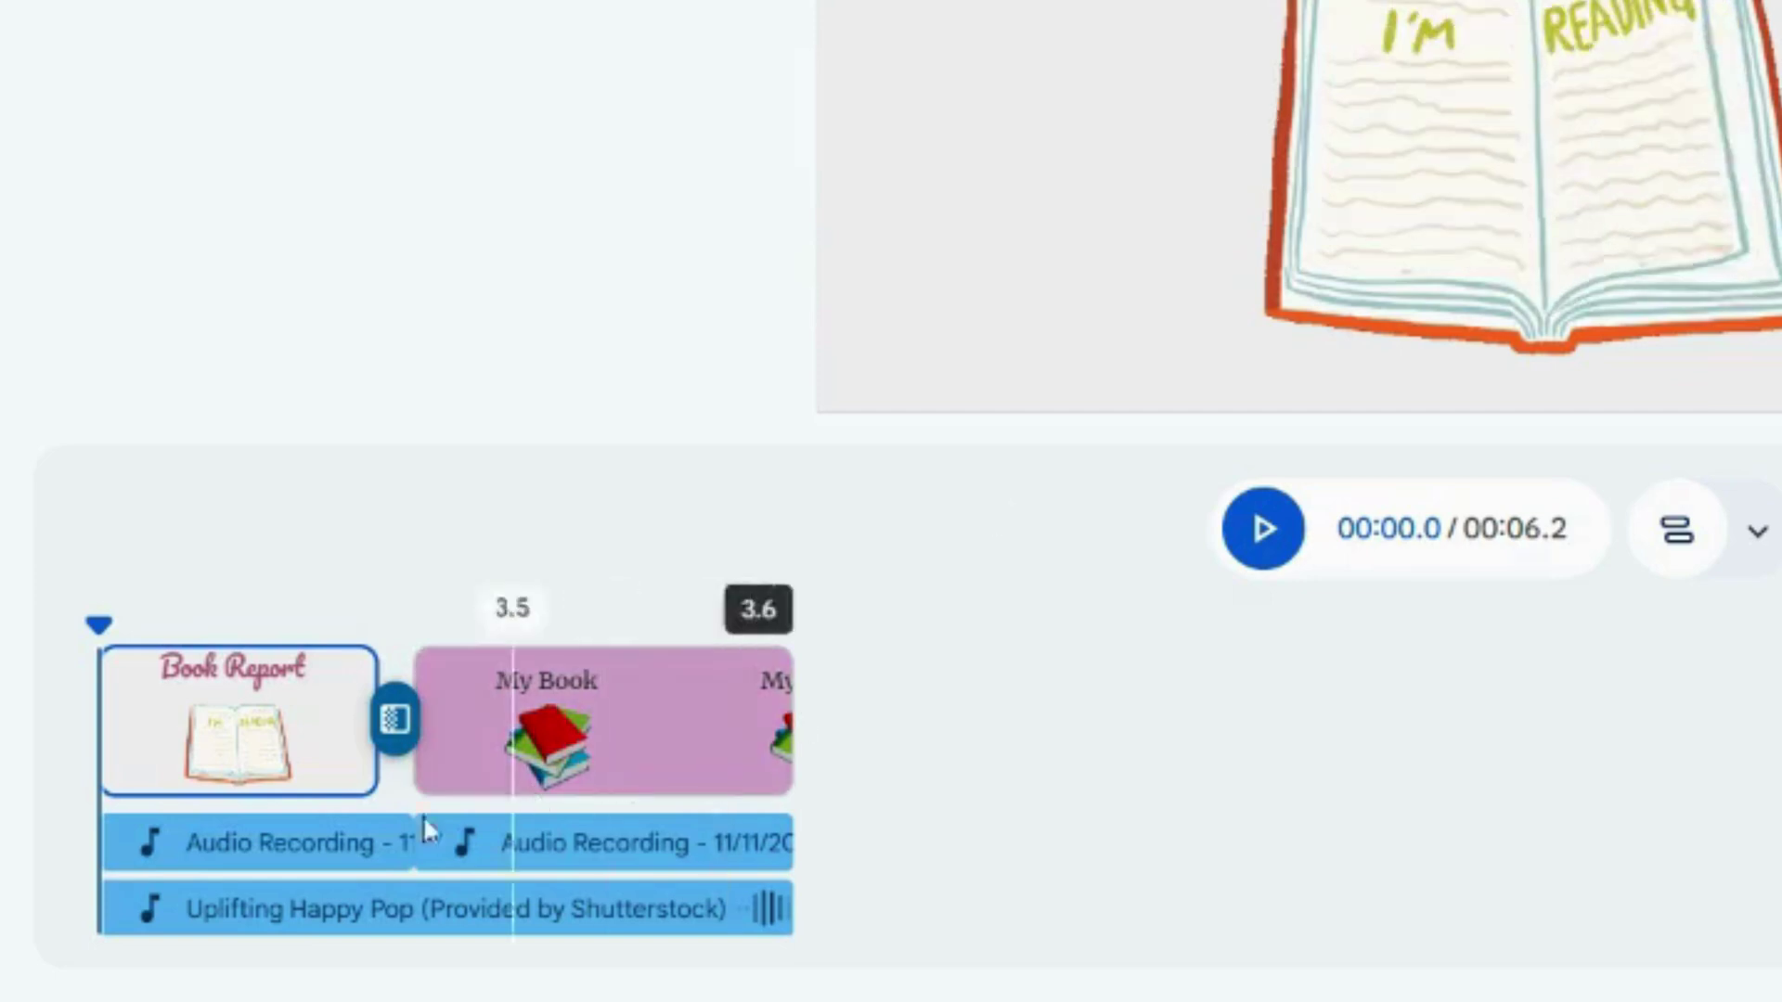
left_click(277, 842)
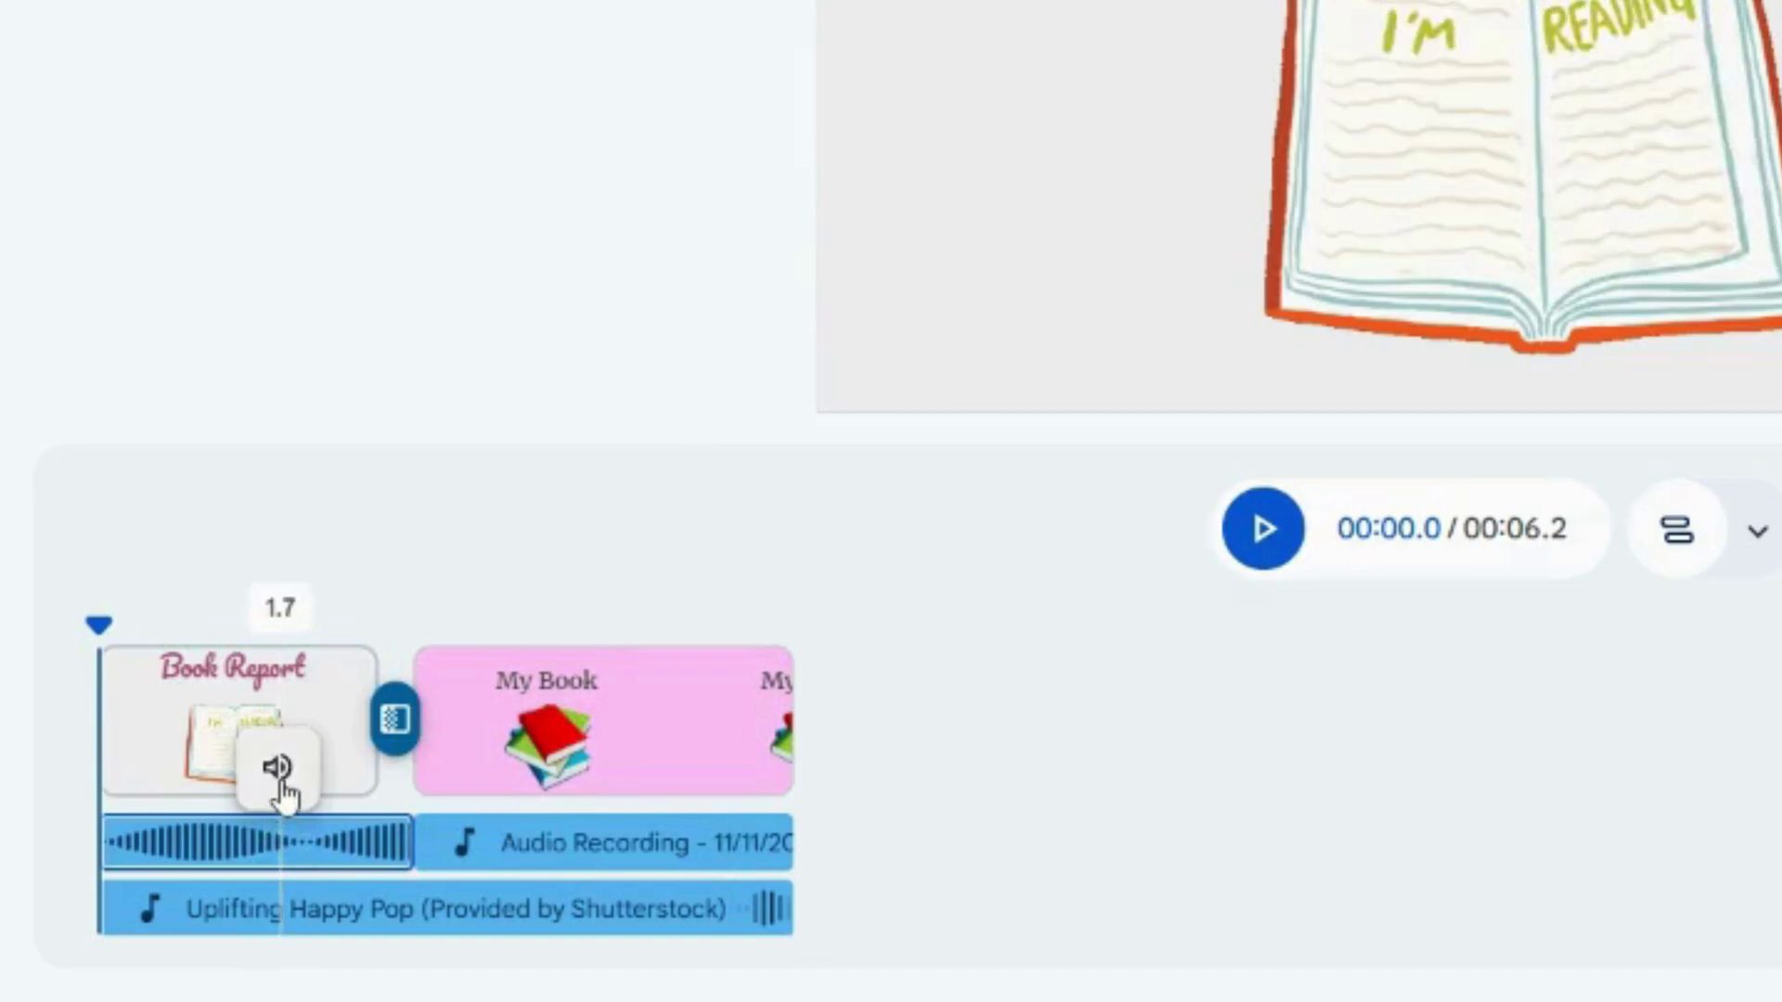
left_click(278, 769)
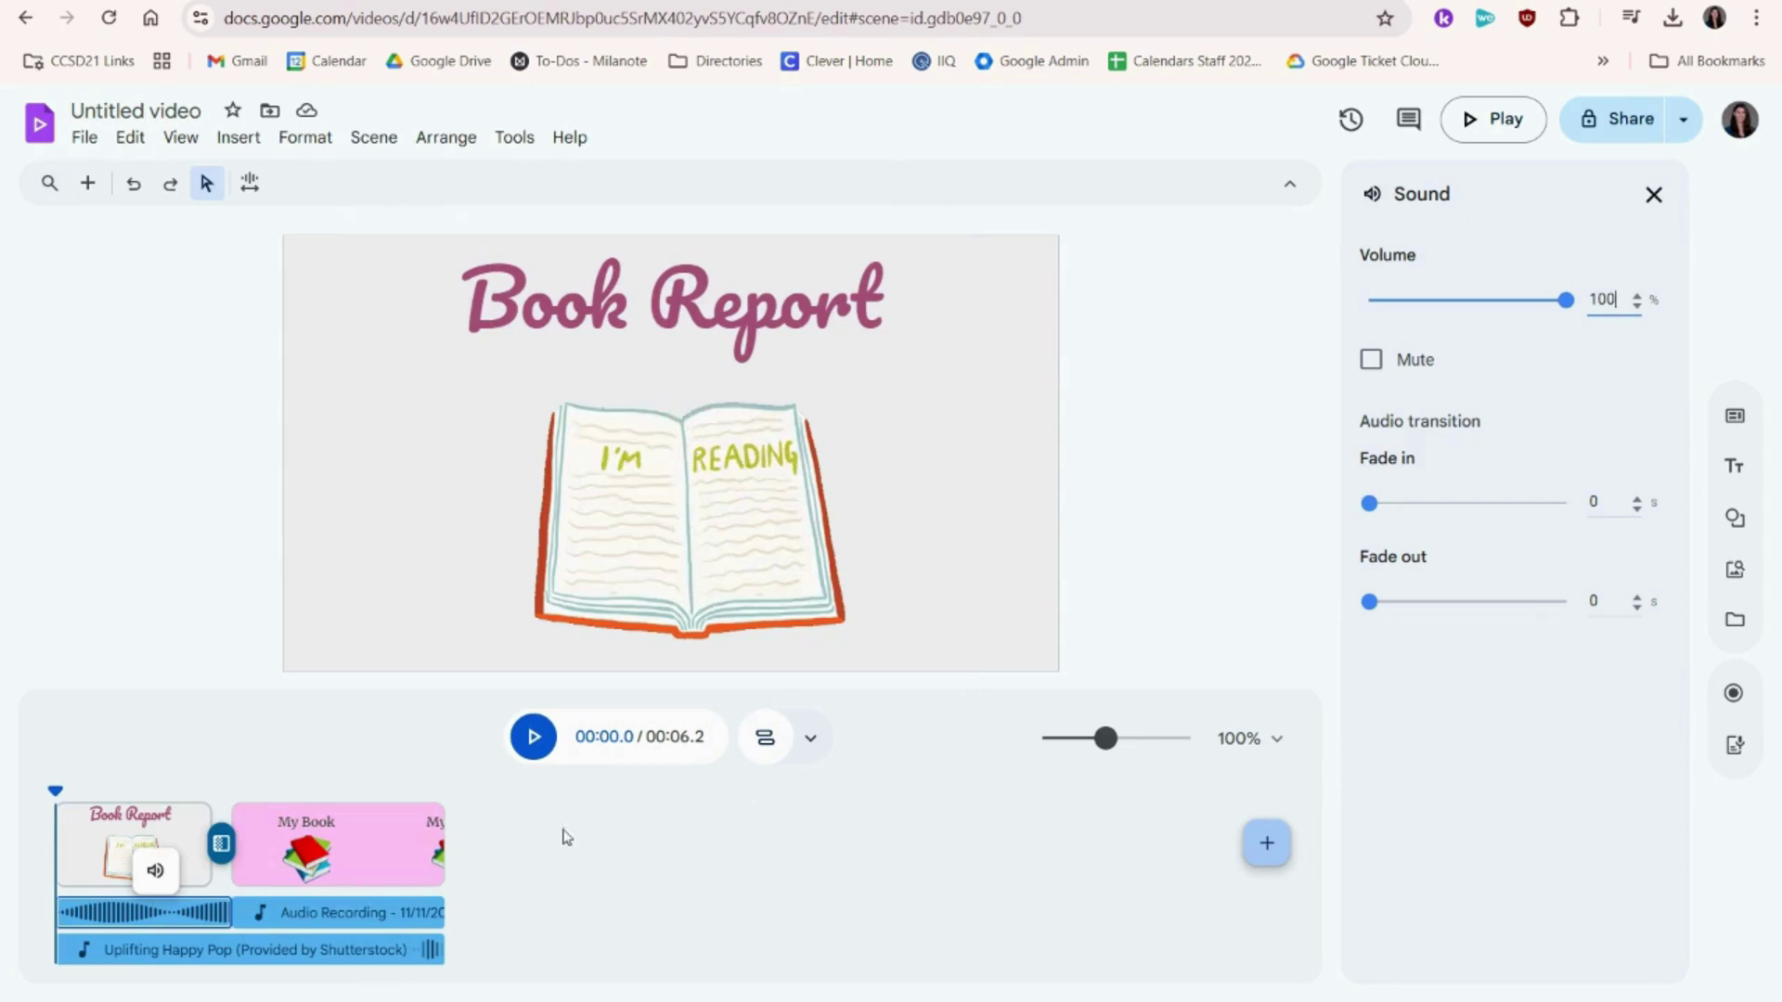
left_click(339, 912)
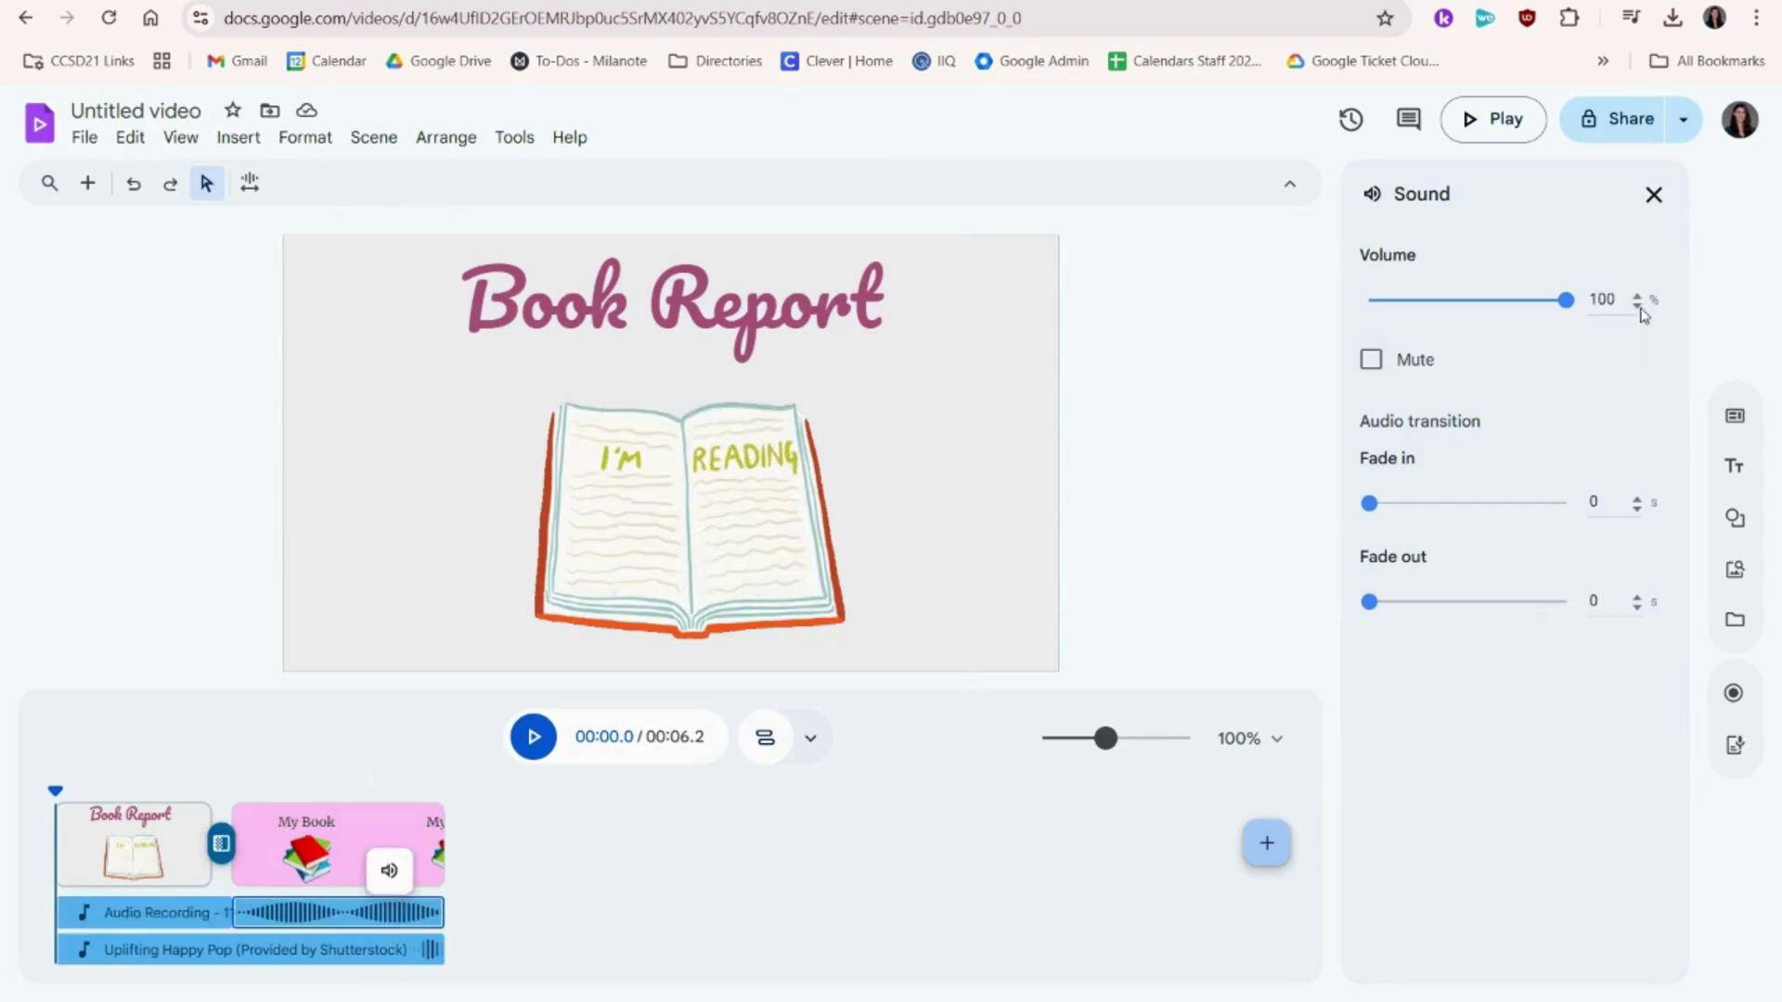
left_click(420, 949)
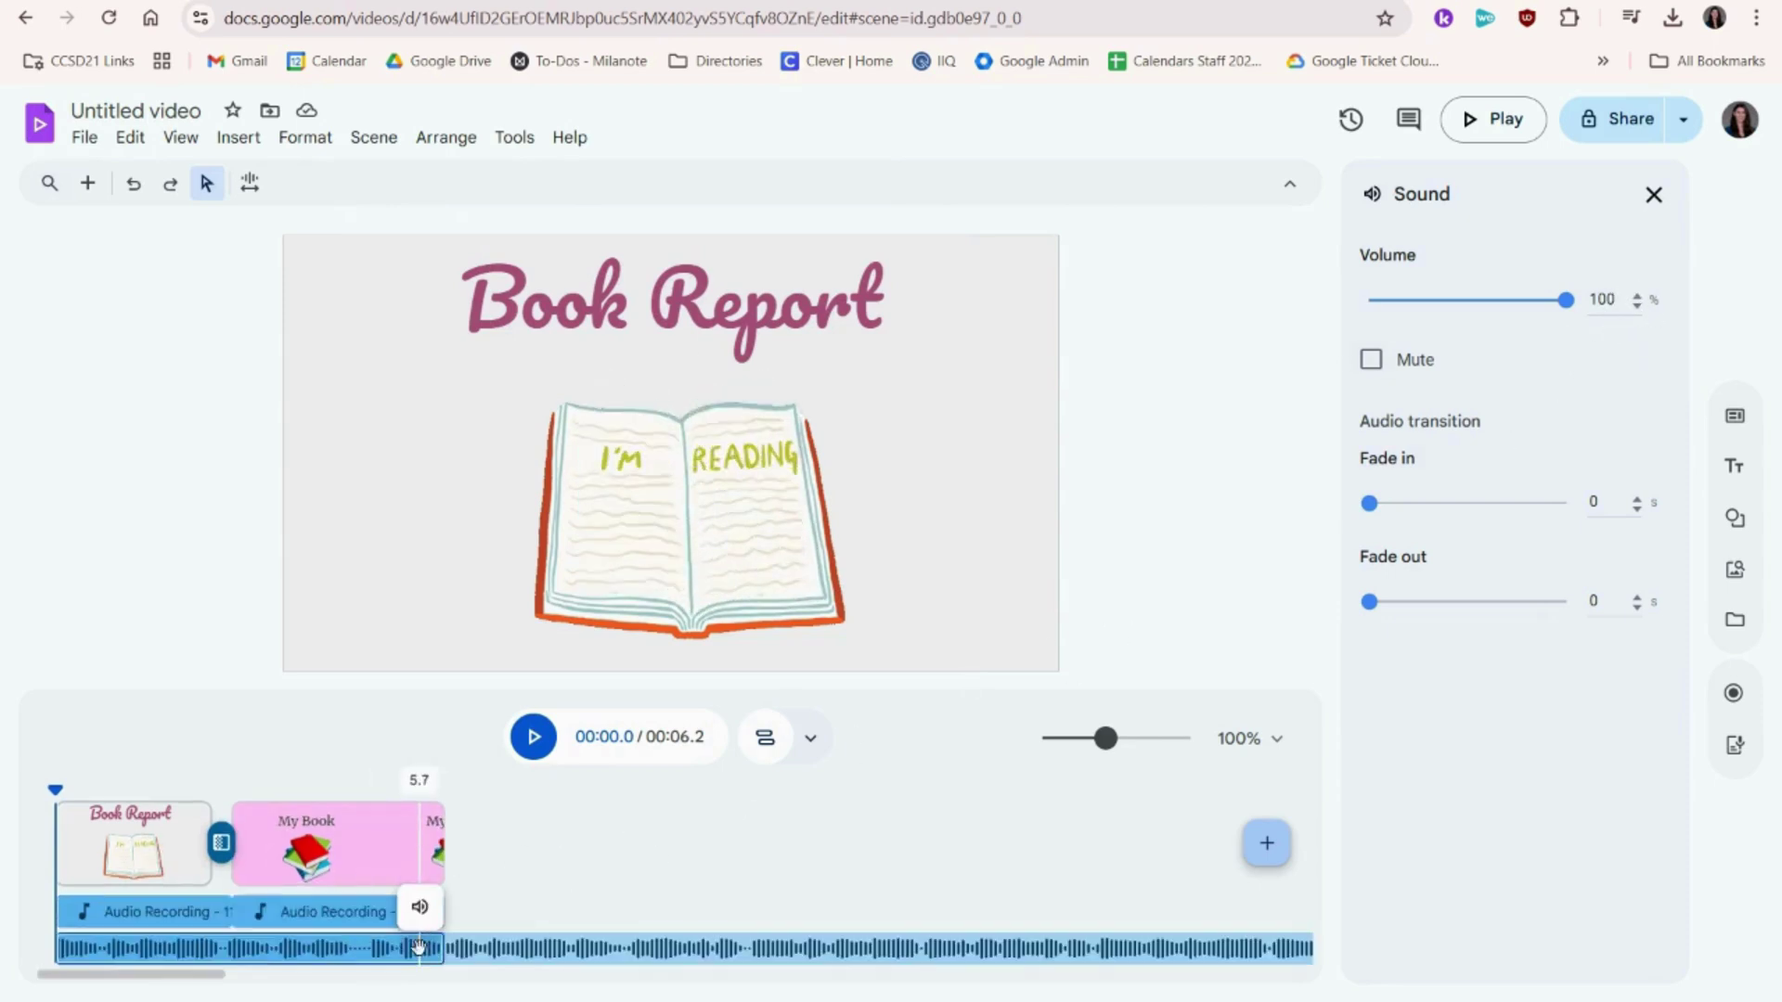
double_click(1623, 298)
type("8")
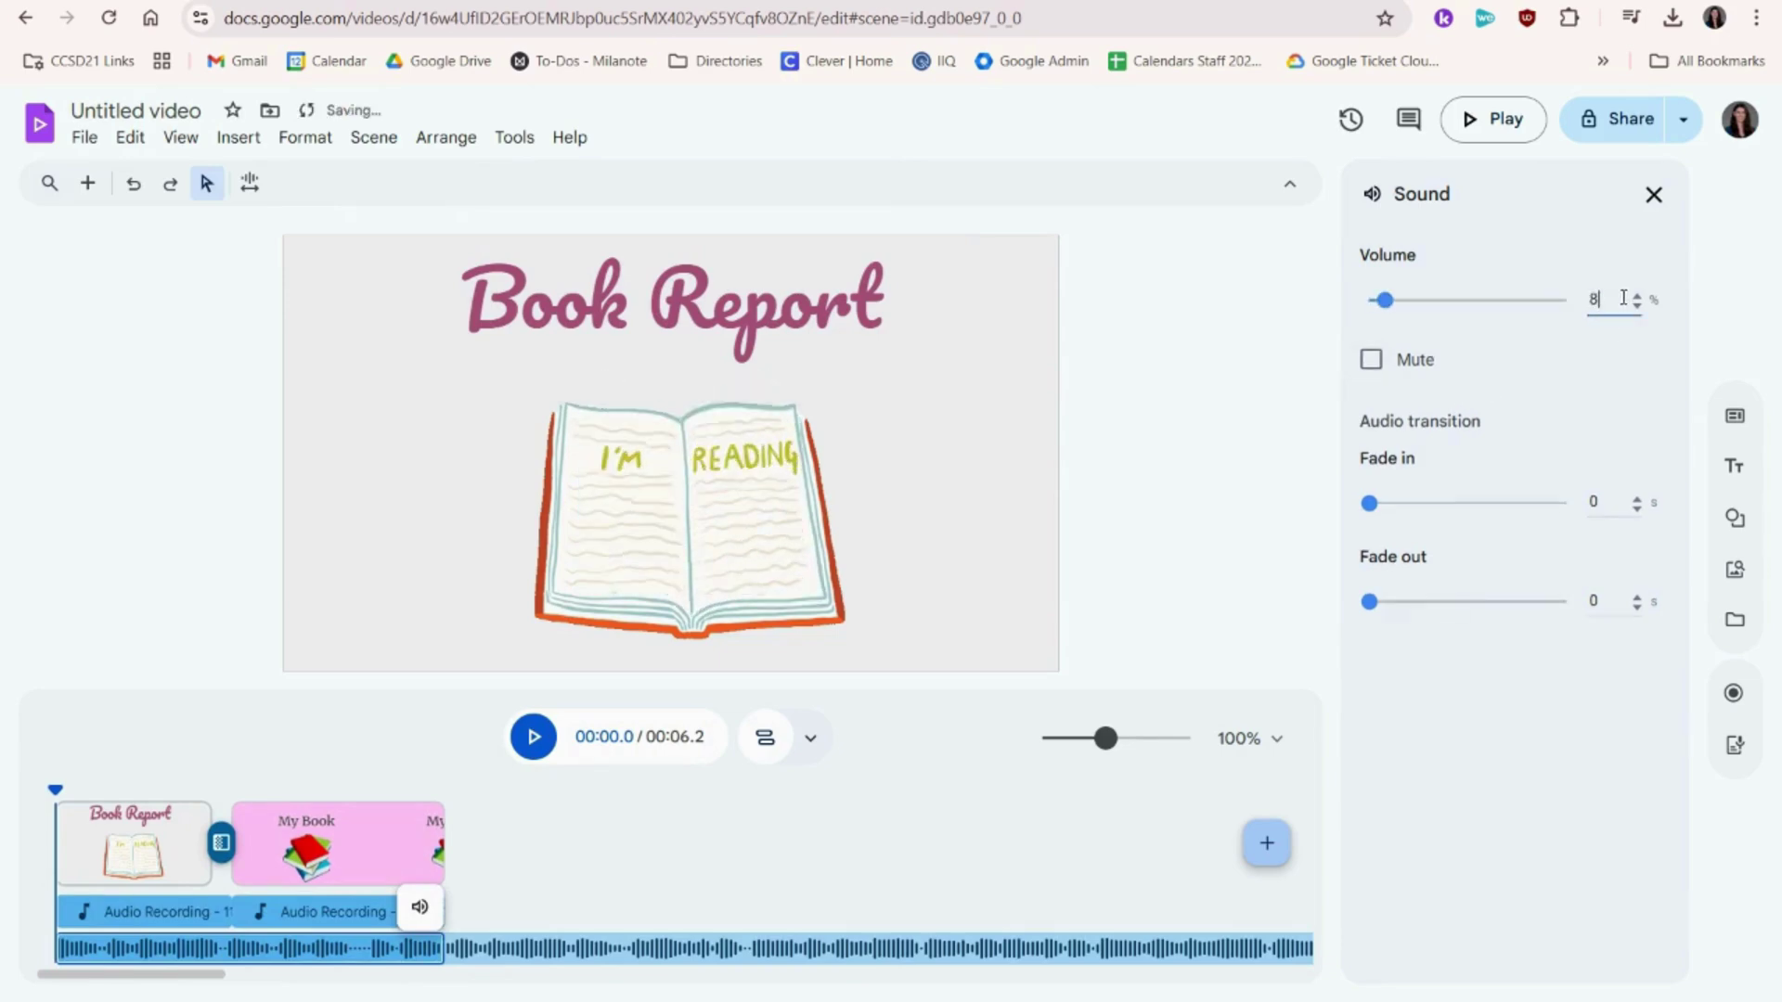
left_click(1058, 306)
Give the Book Report title and book illustration entry animations, then start renaming the untitled video
right_click(1063, 309)
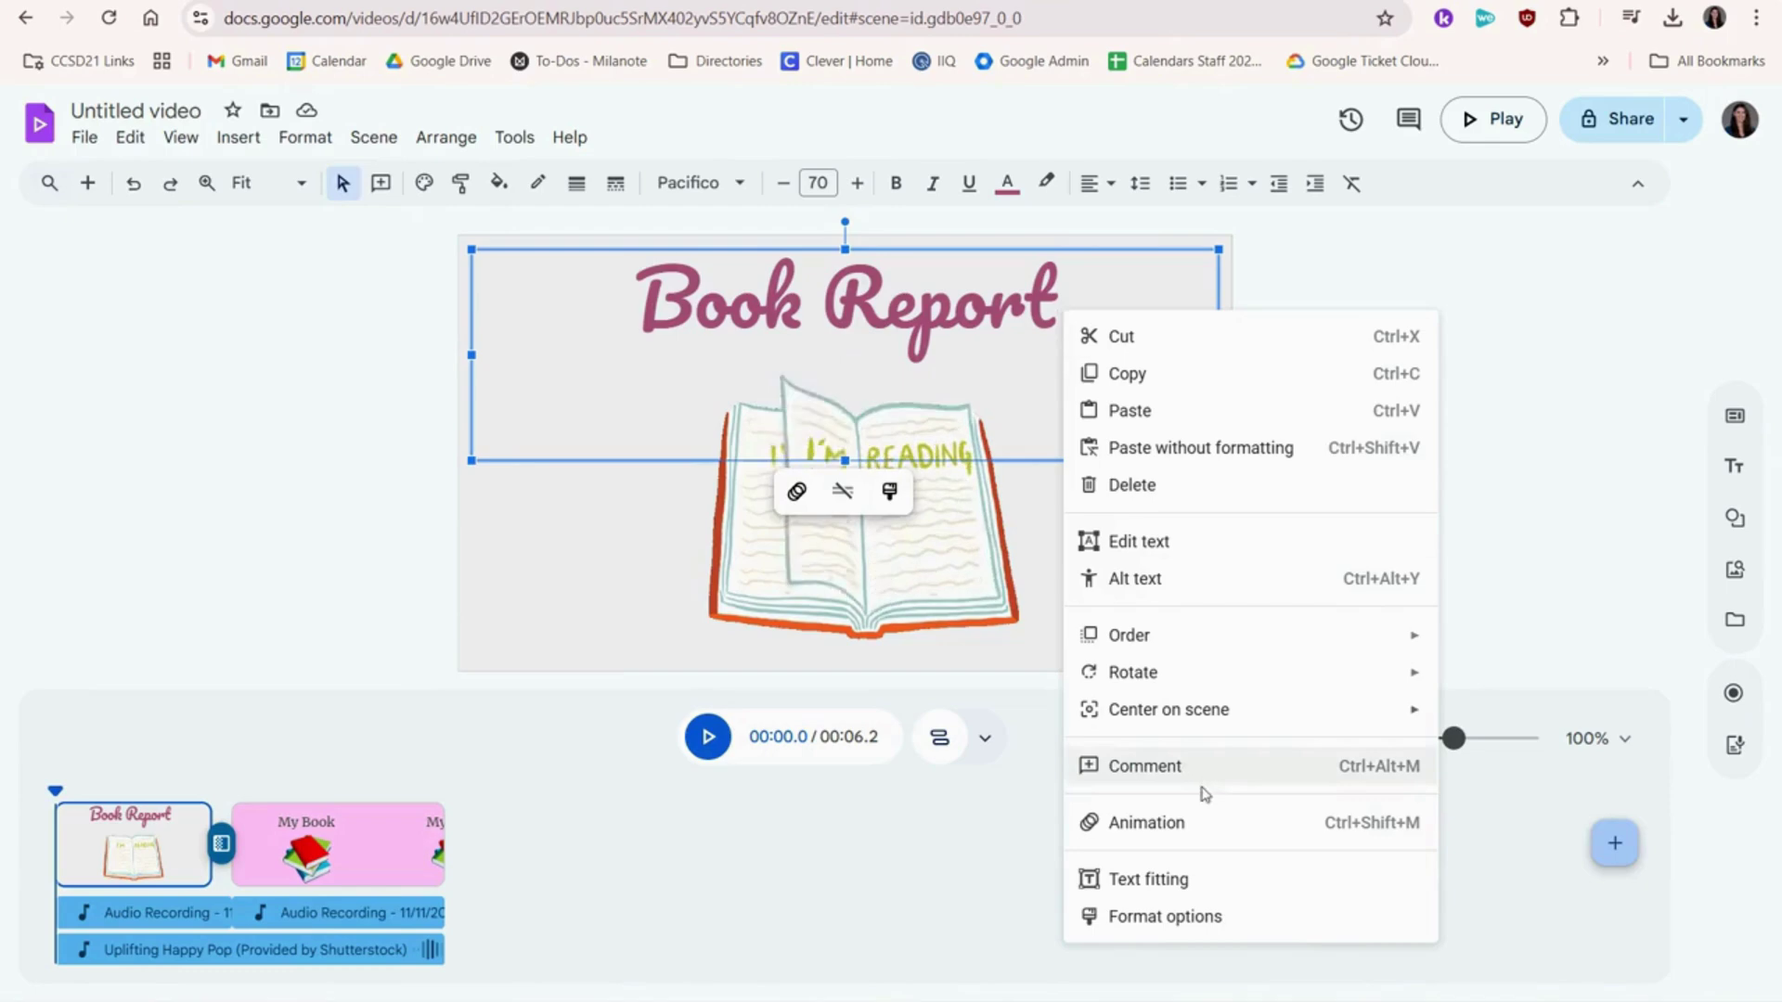
left_click(1147, 823)
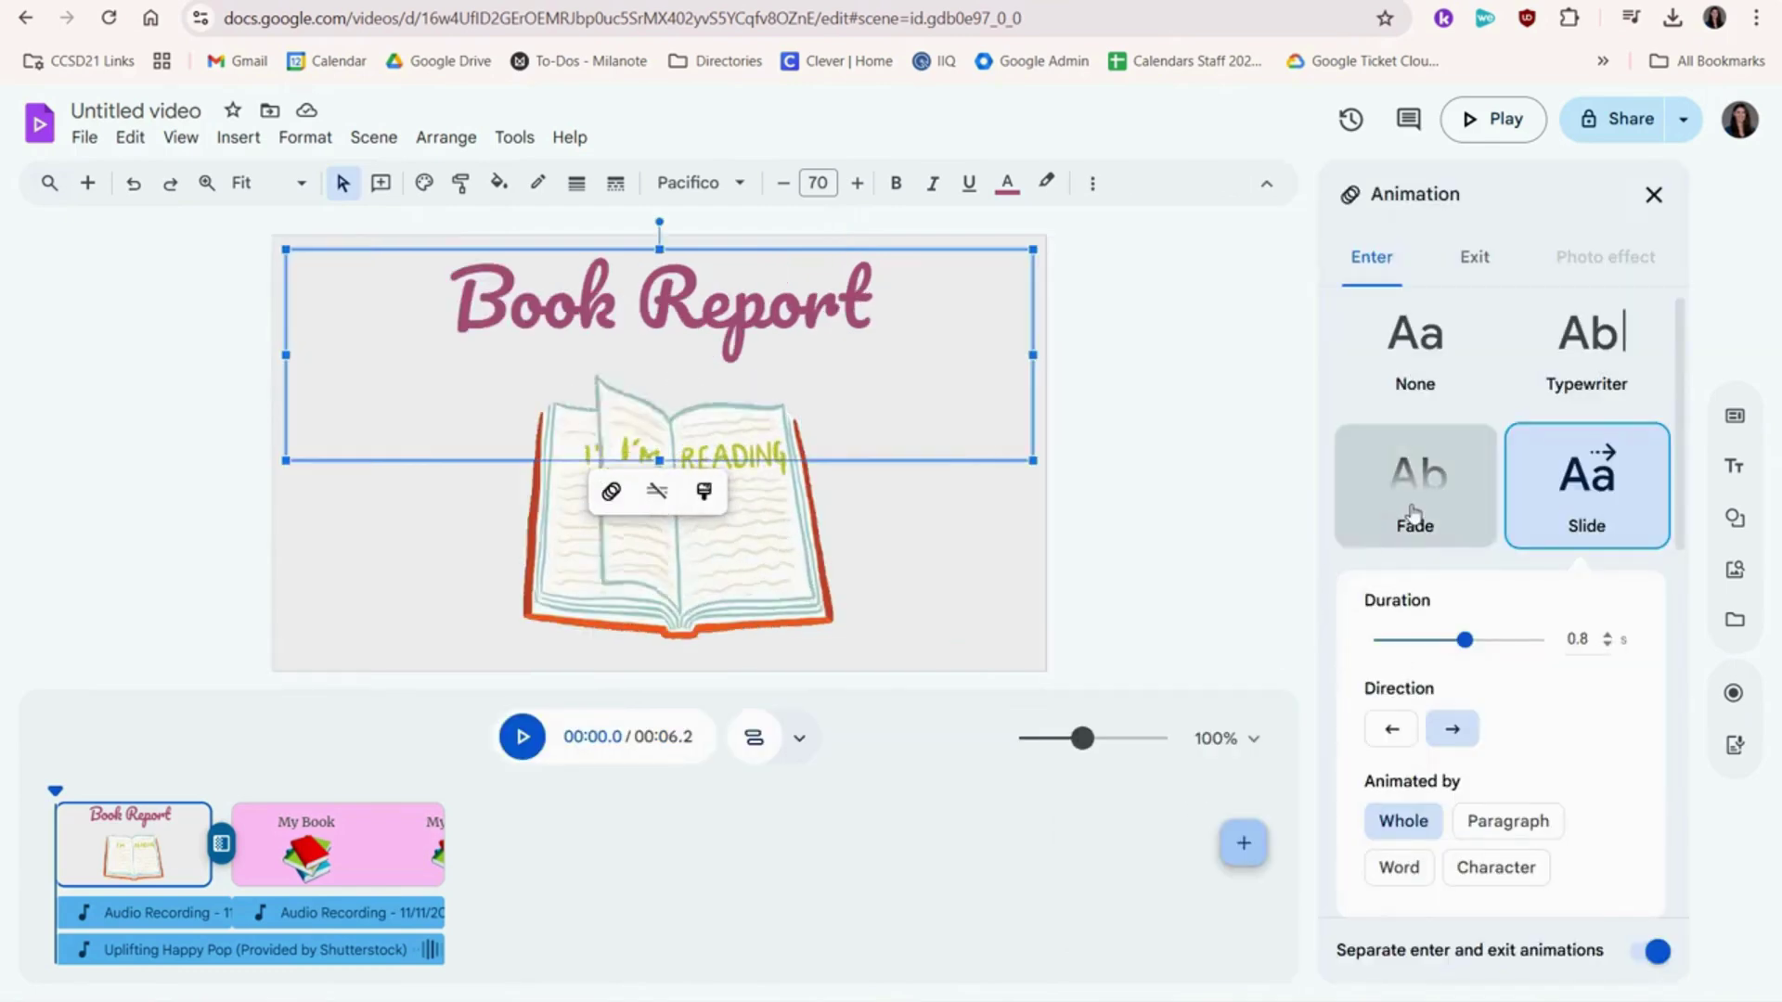
left_click(1053, 549)
left_click_drag(1128, 655, 576, 305)
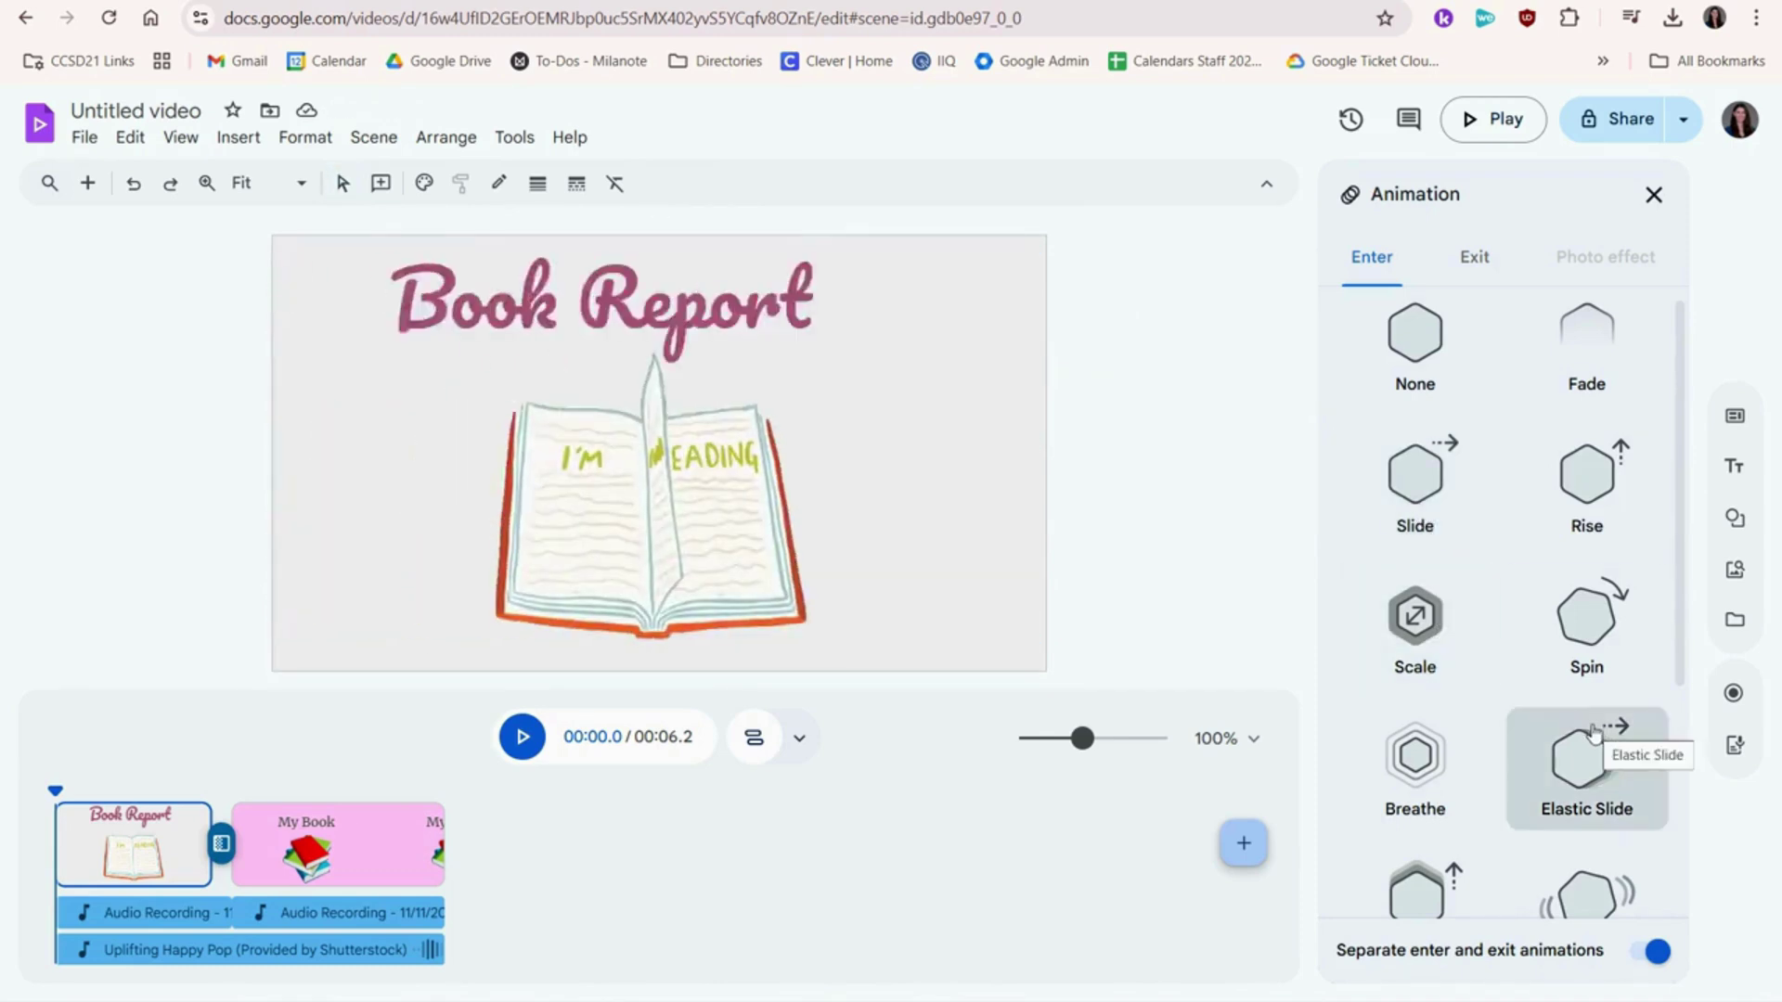
key("Escape")
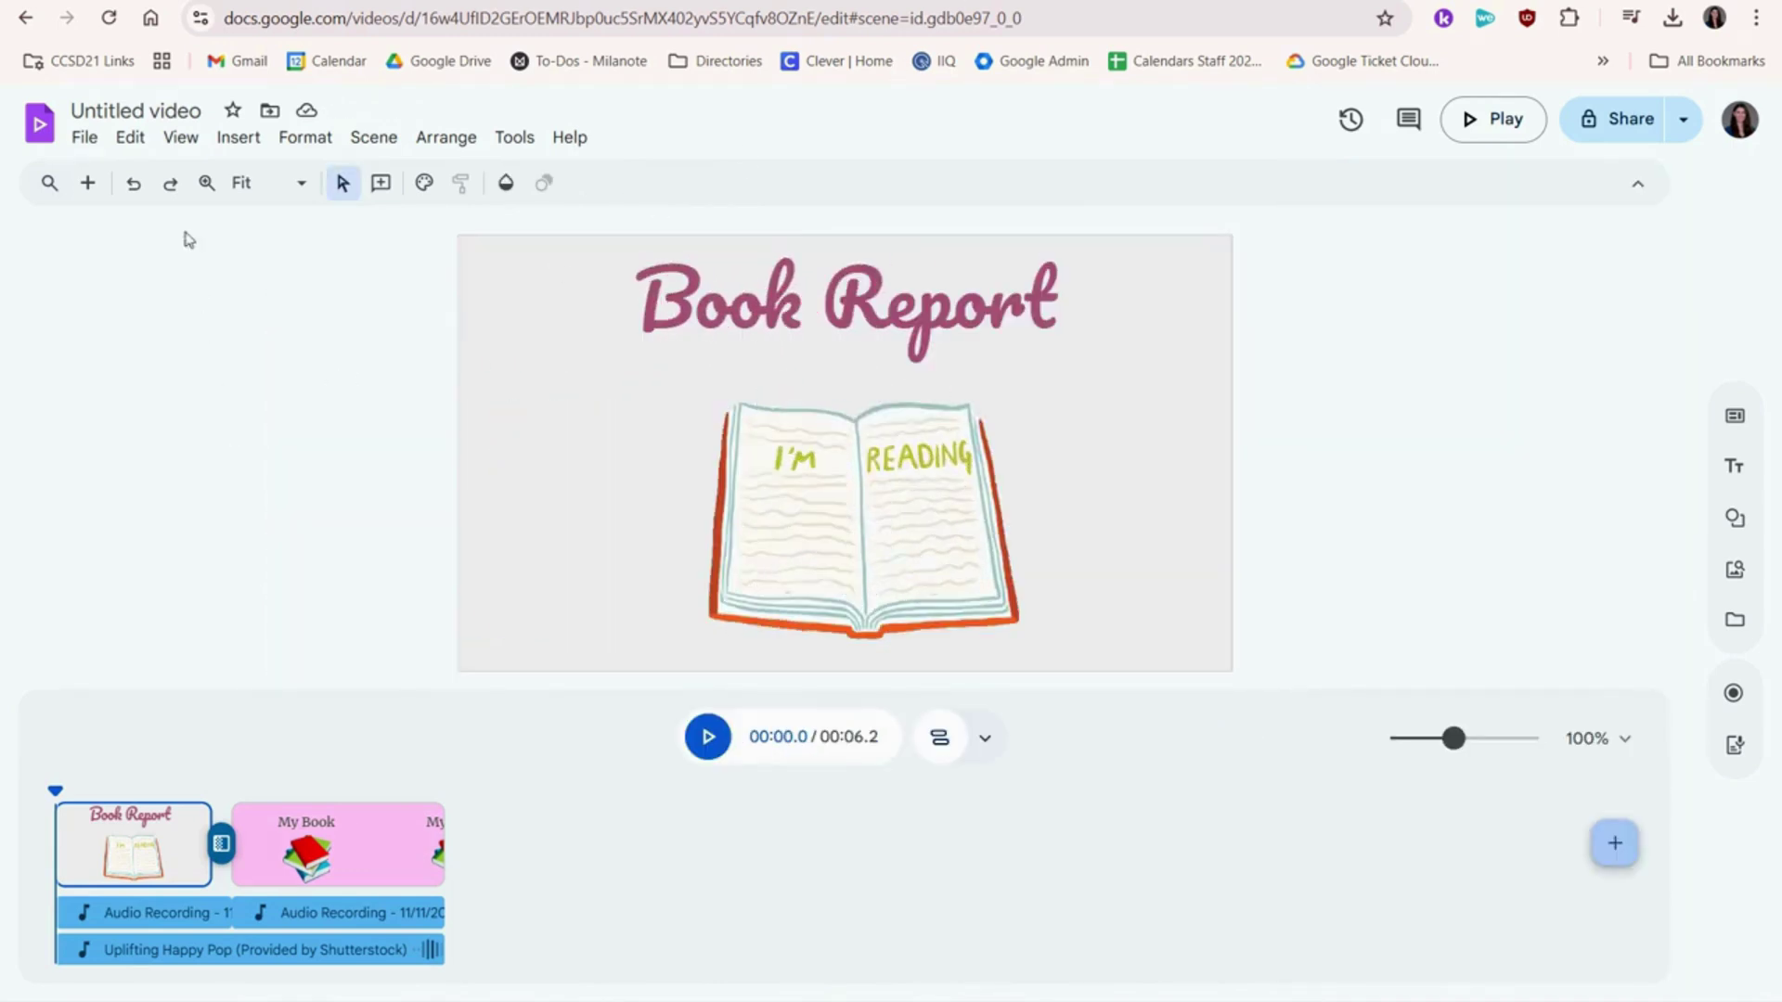
left_click(183, 110)
Name the video 'Example Video' and go back from the home page to its preview
type("Example Video")
left_click(291, 254)
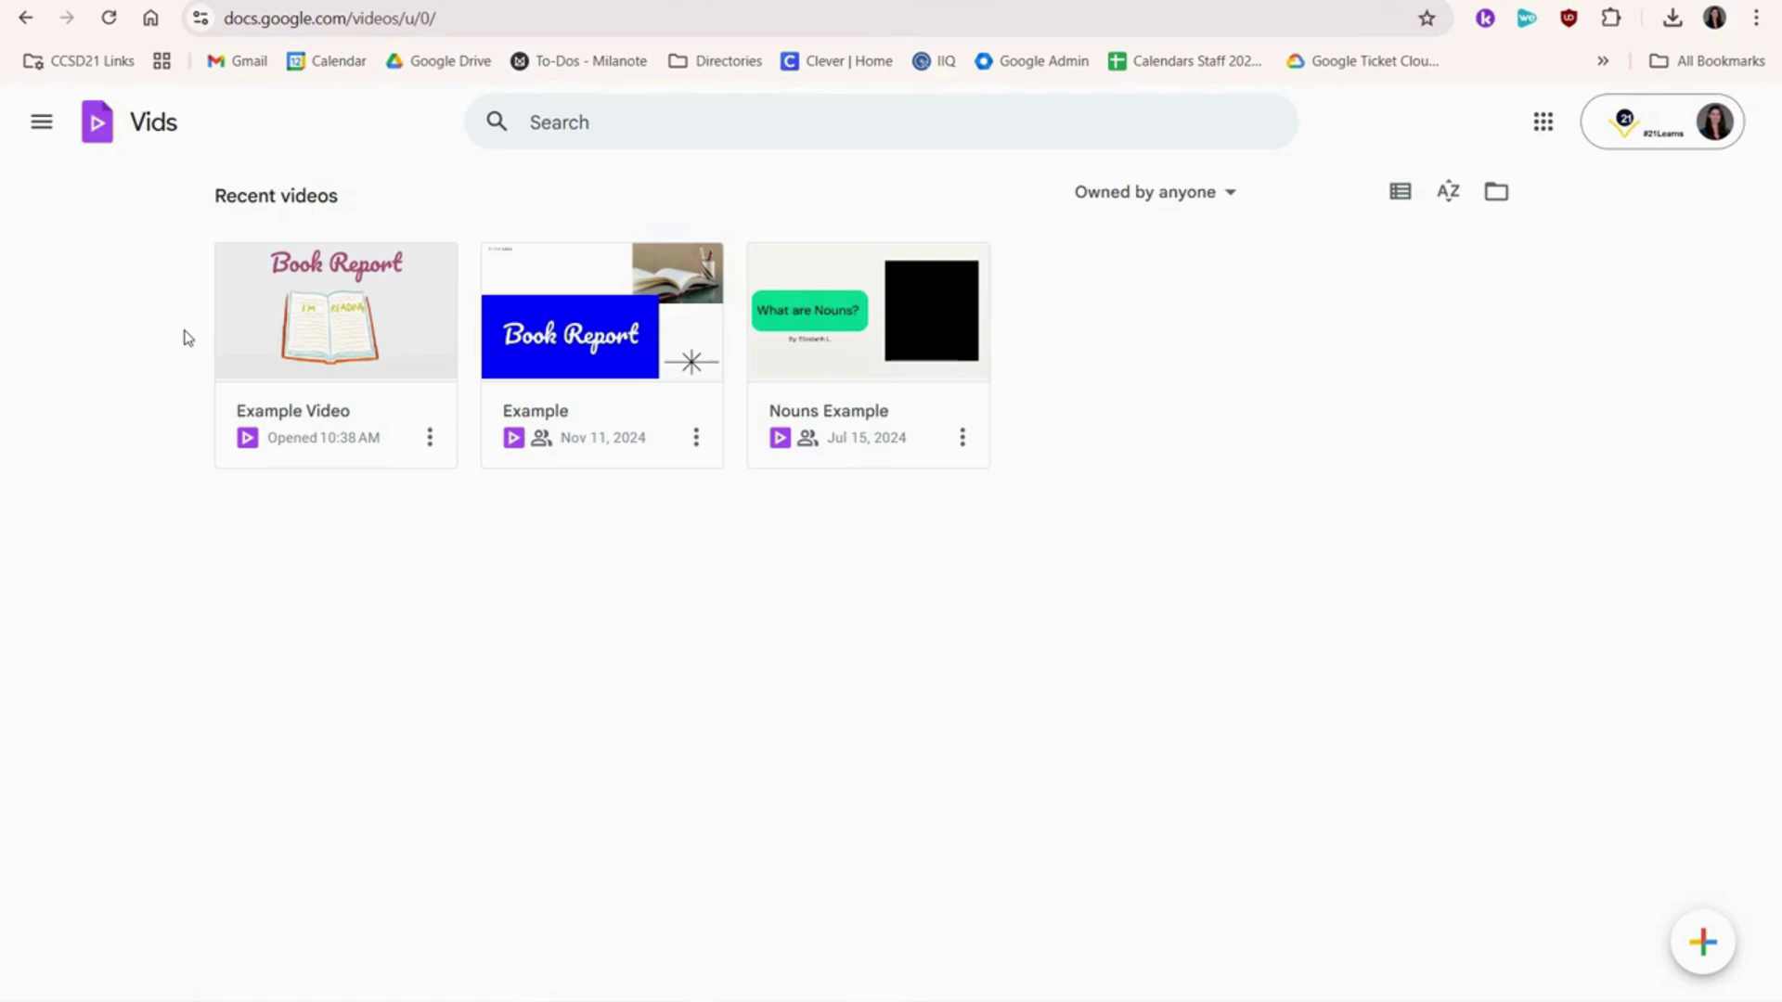
key("alt+Left")
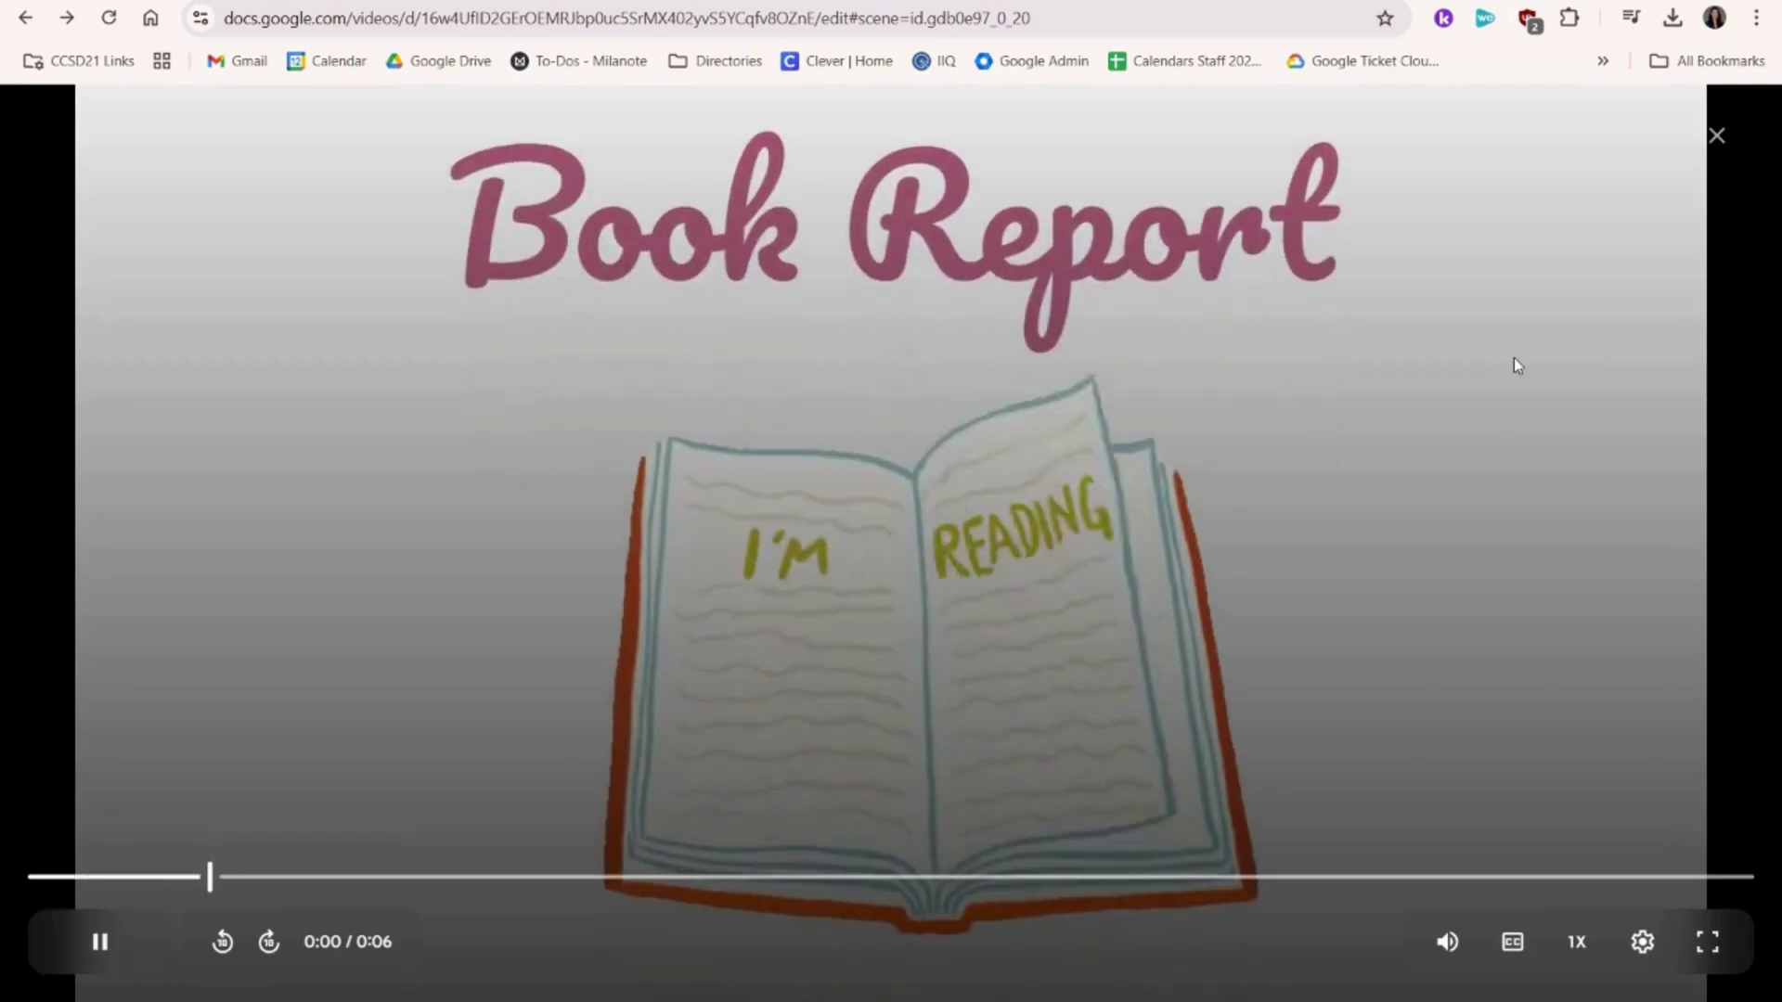
Leave the preview, give anyone in CCSD21 view access, and copy the video's share link
key("Escape")
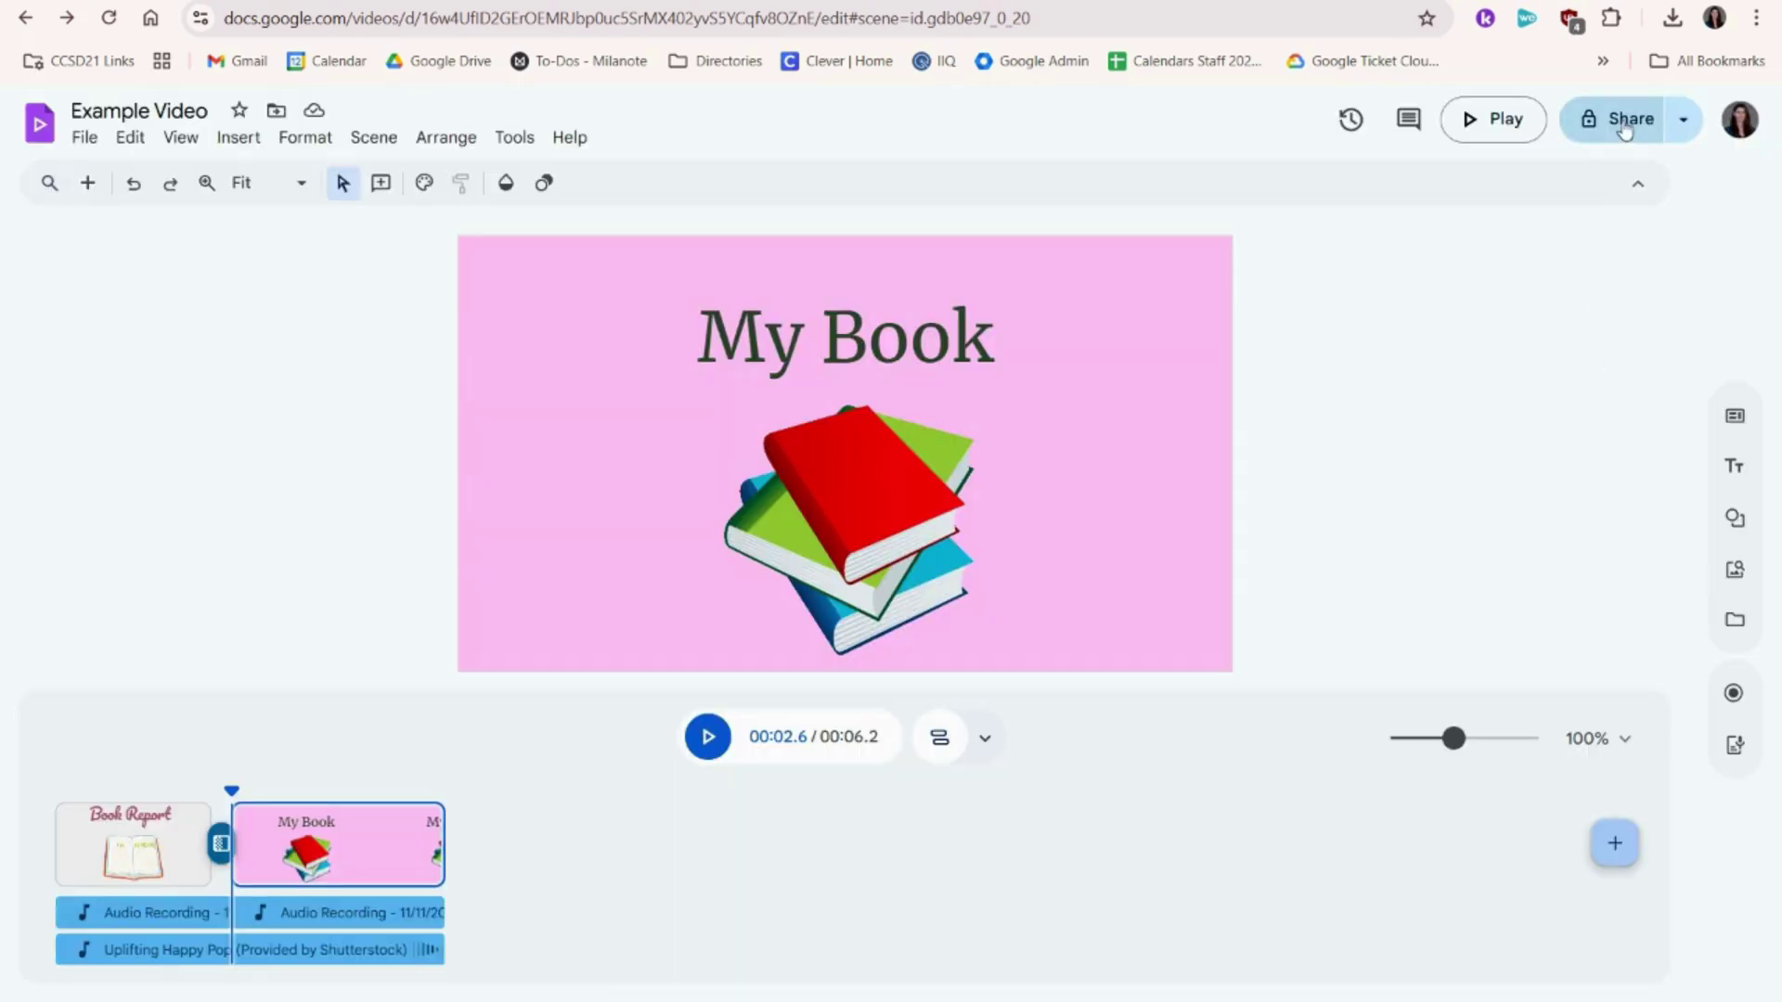
left_click(1624, 130)
left_click(753, 647)
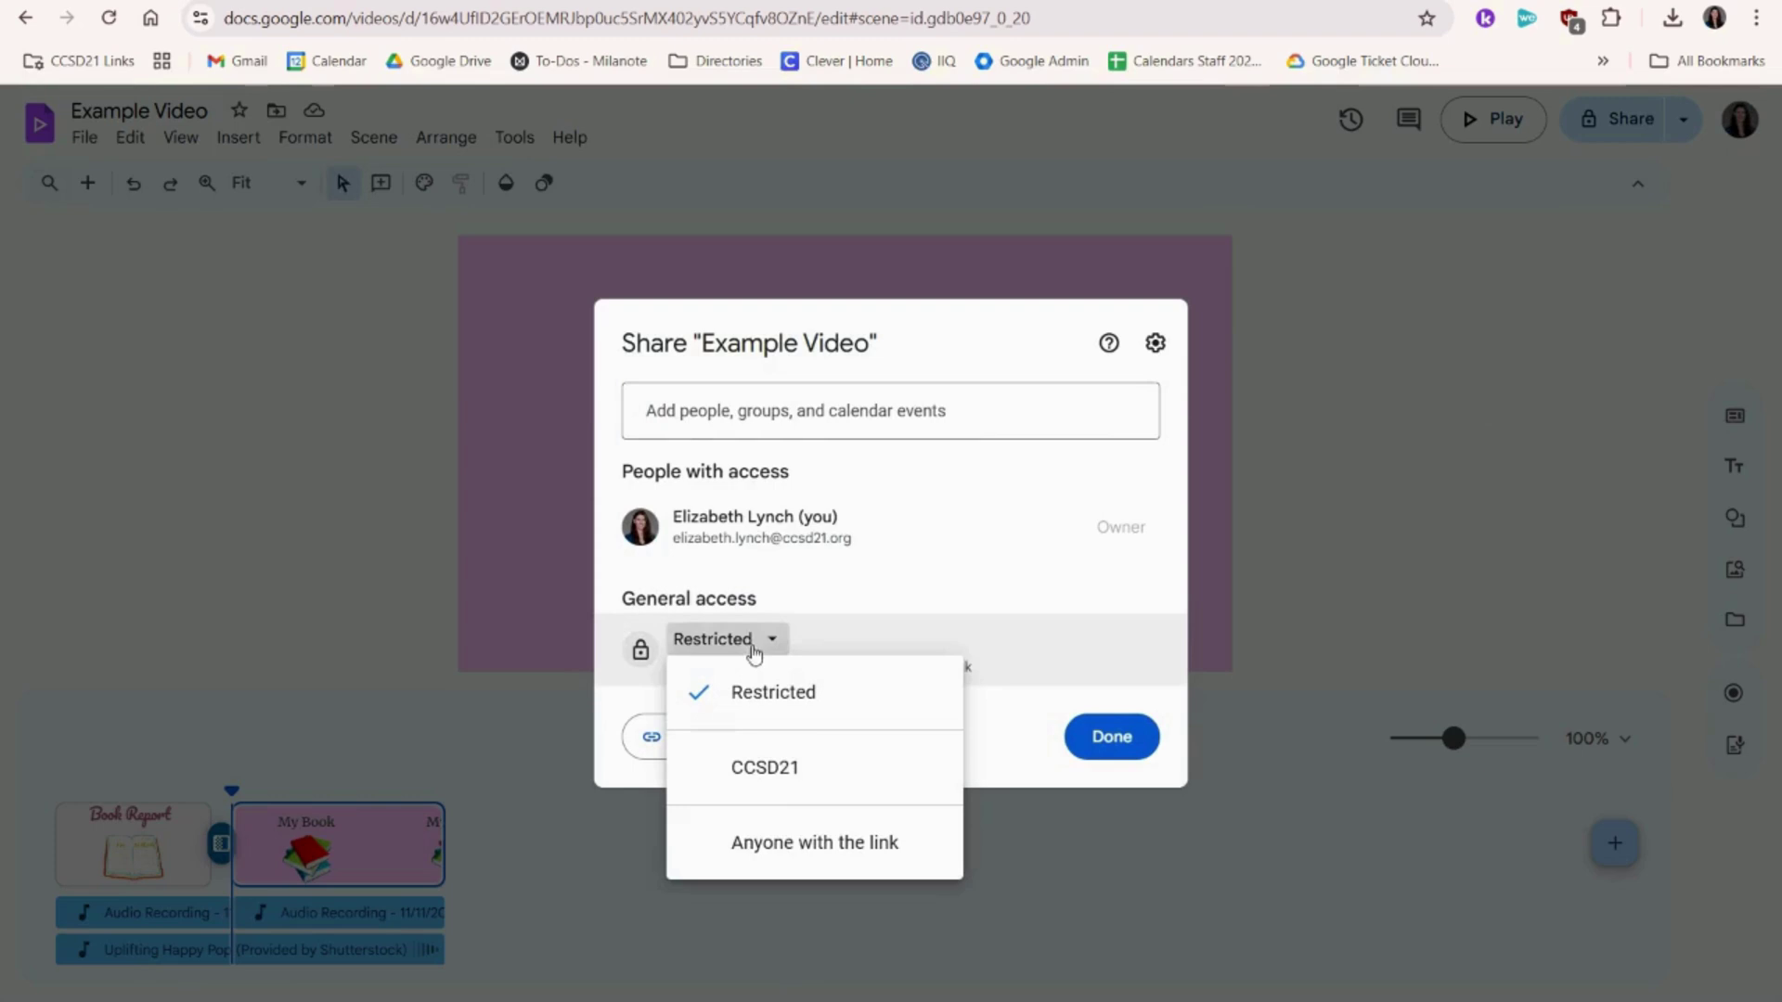
left_click(796, 773)
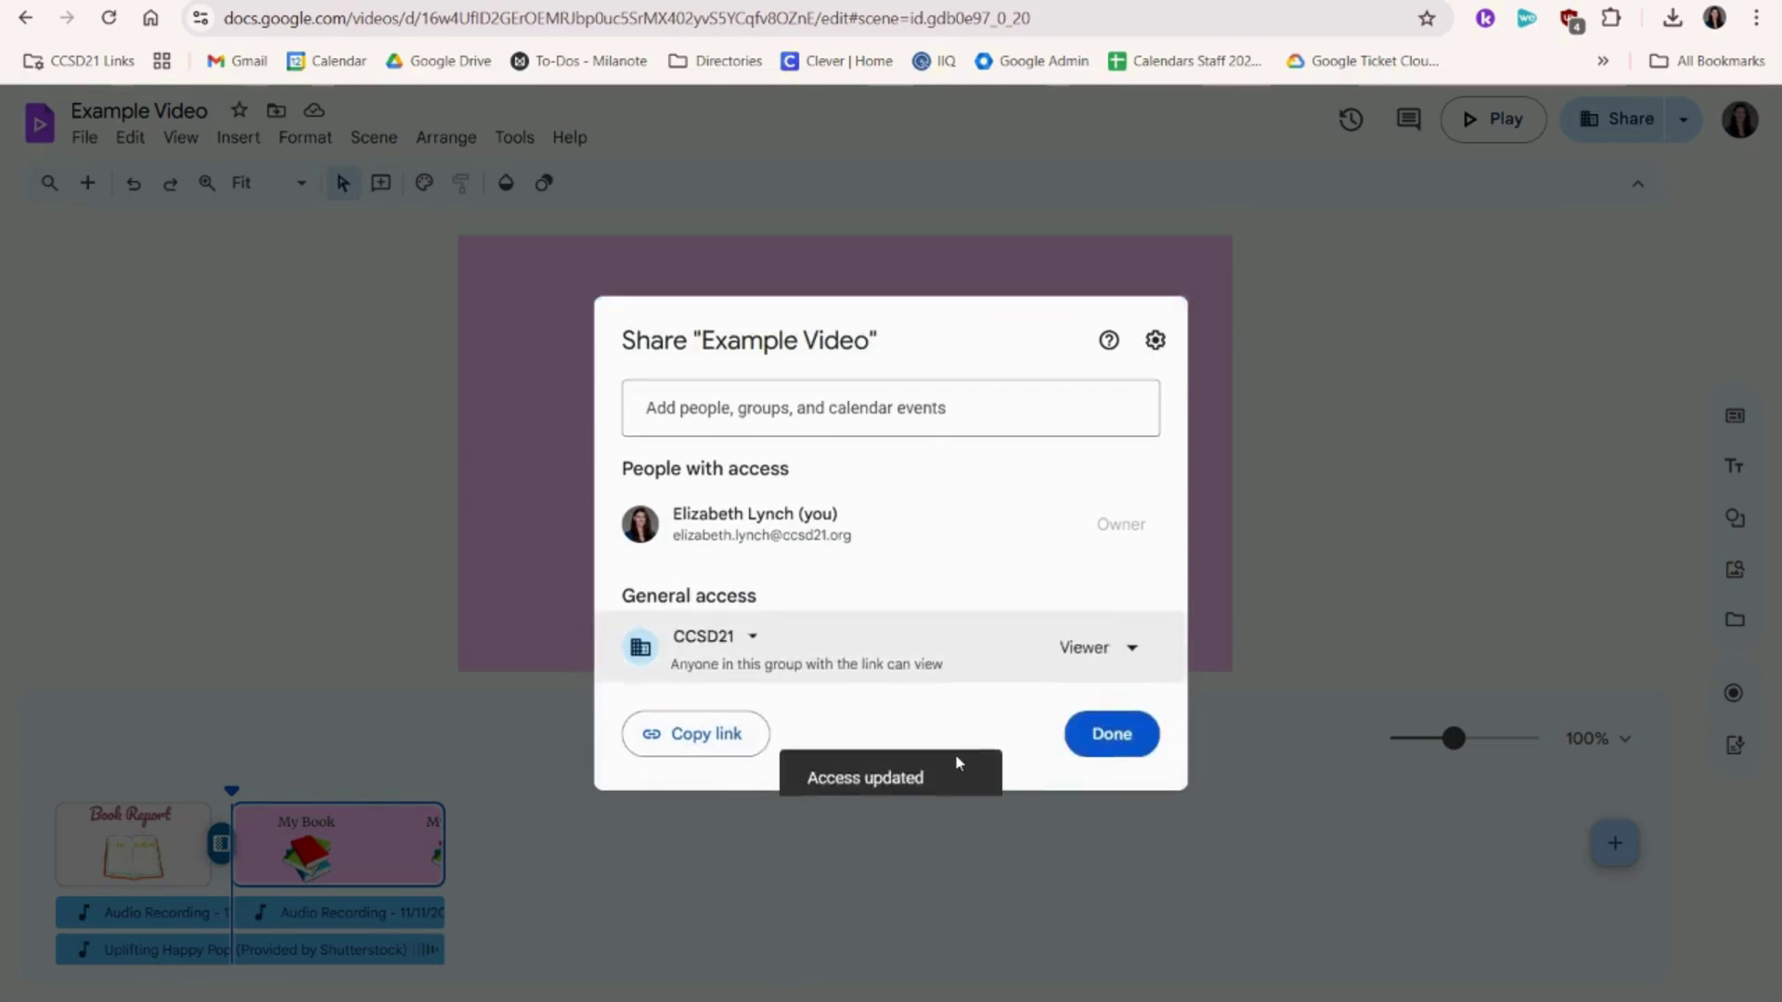
left_click(728, 734)
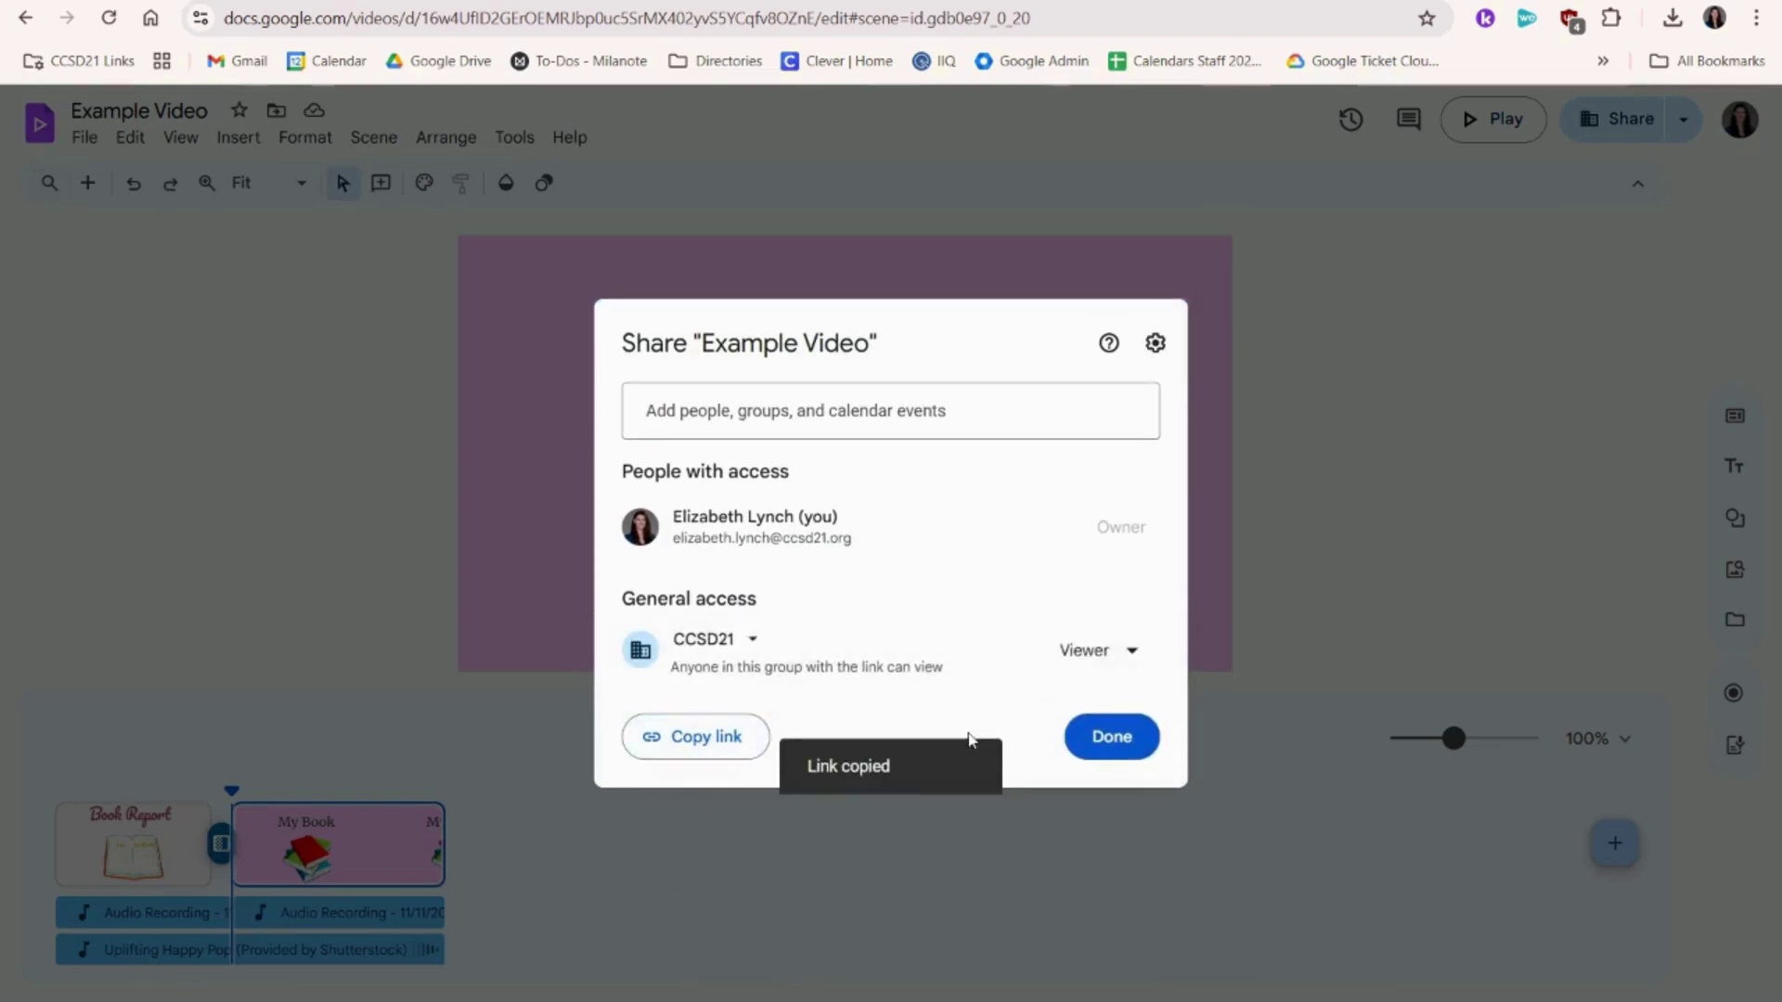
left_click(1086, 738)
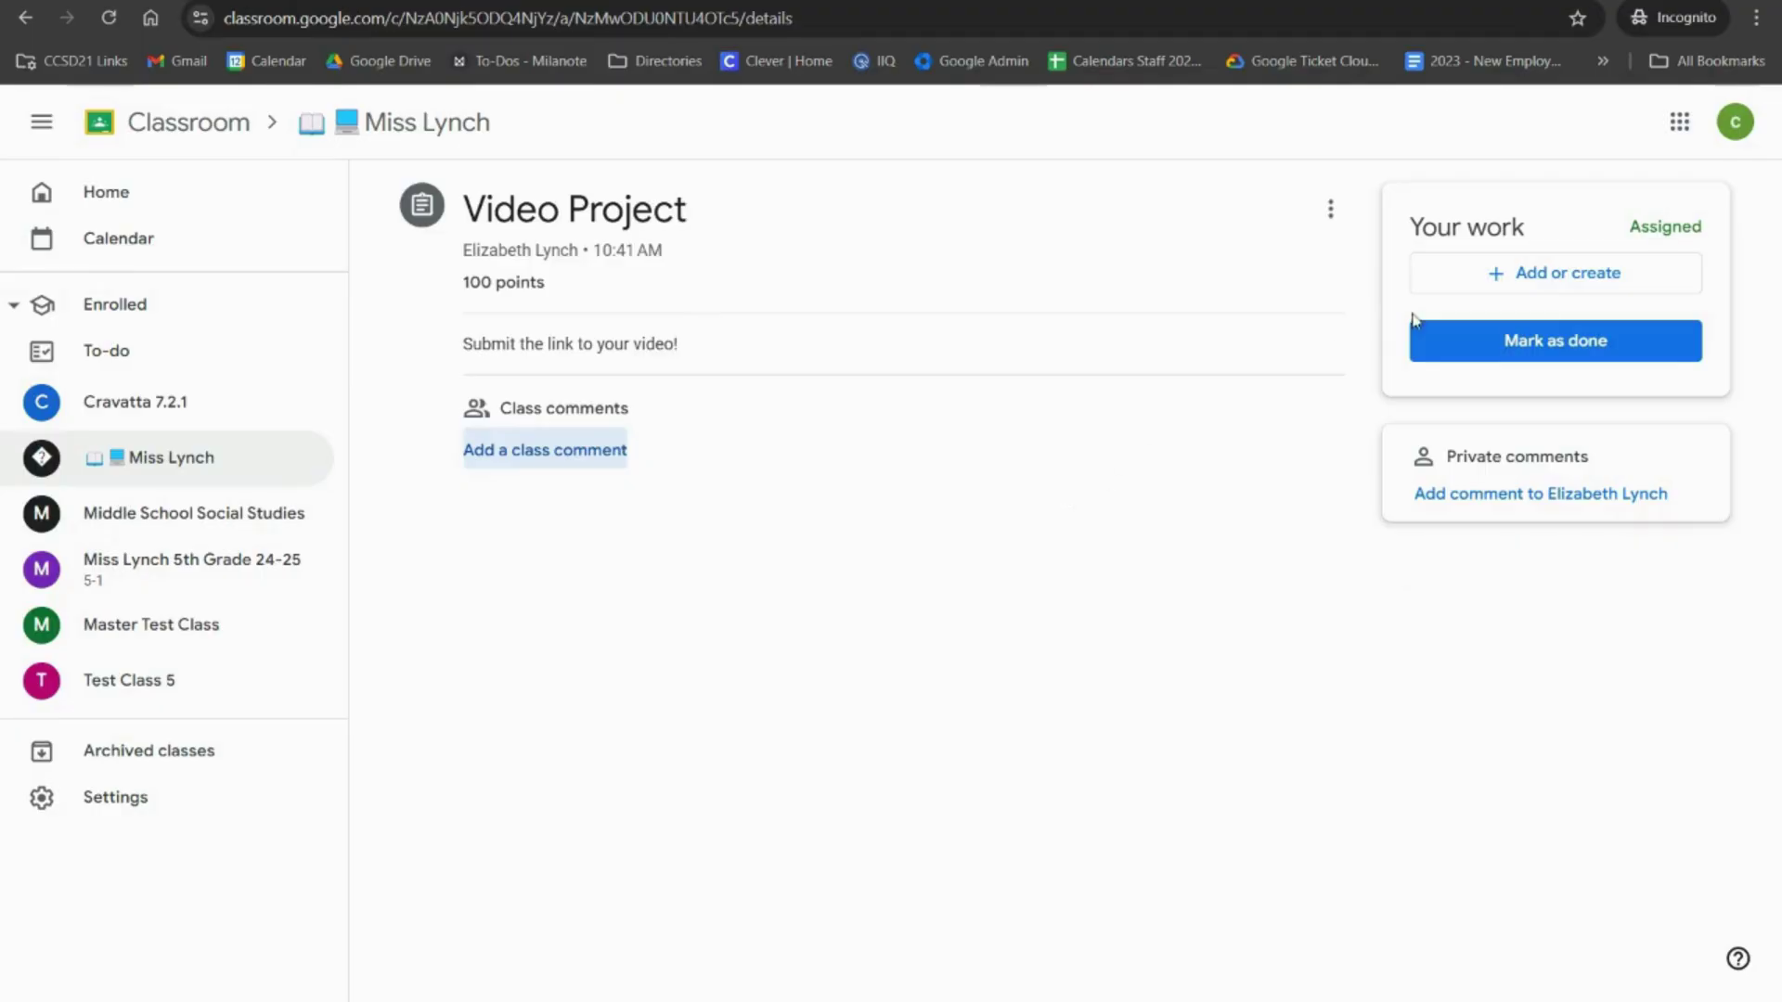
Start attaching the video link to the Seesaw Video Project assignment, then download the video as MP4
left_click(1575, 272)
left_click(1543, 394)
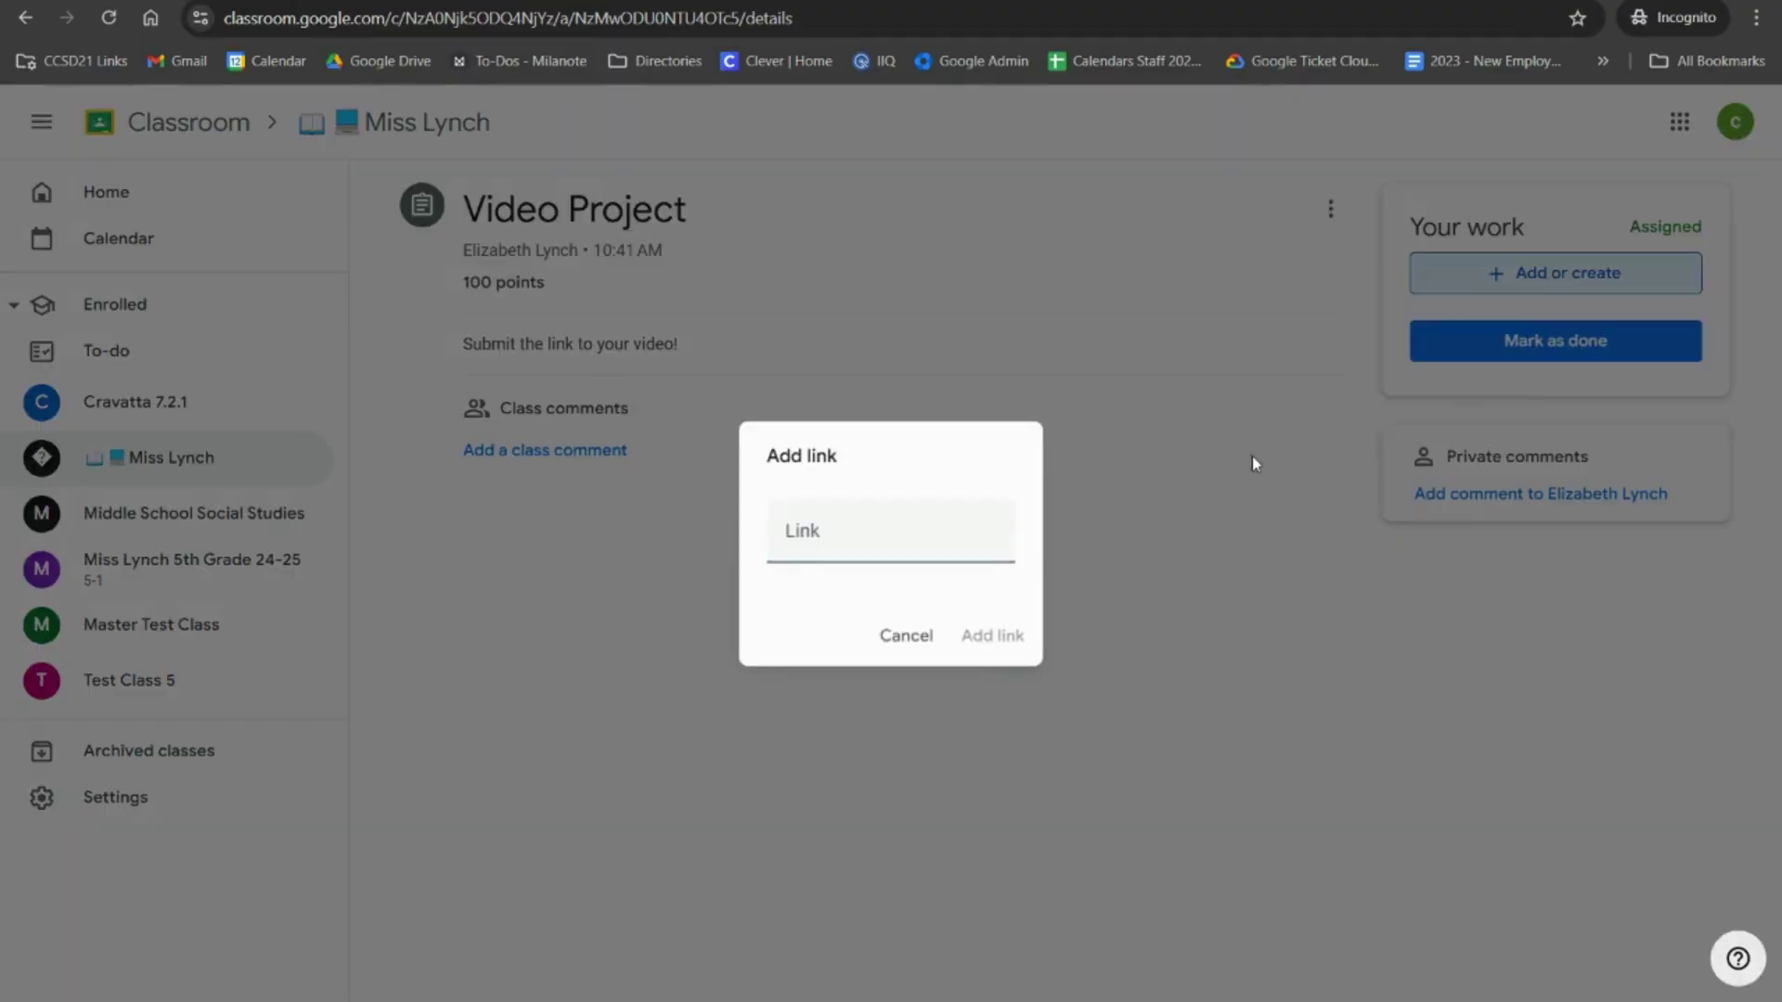
right_click(949, 530)
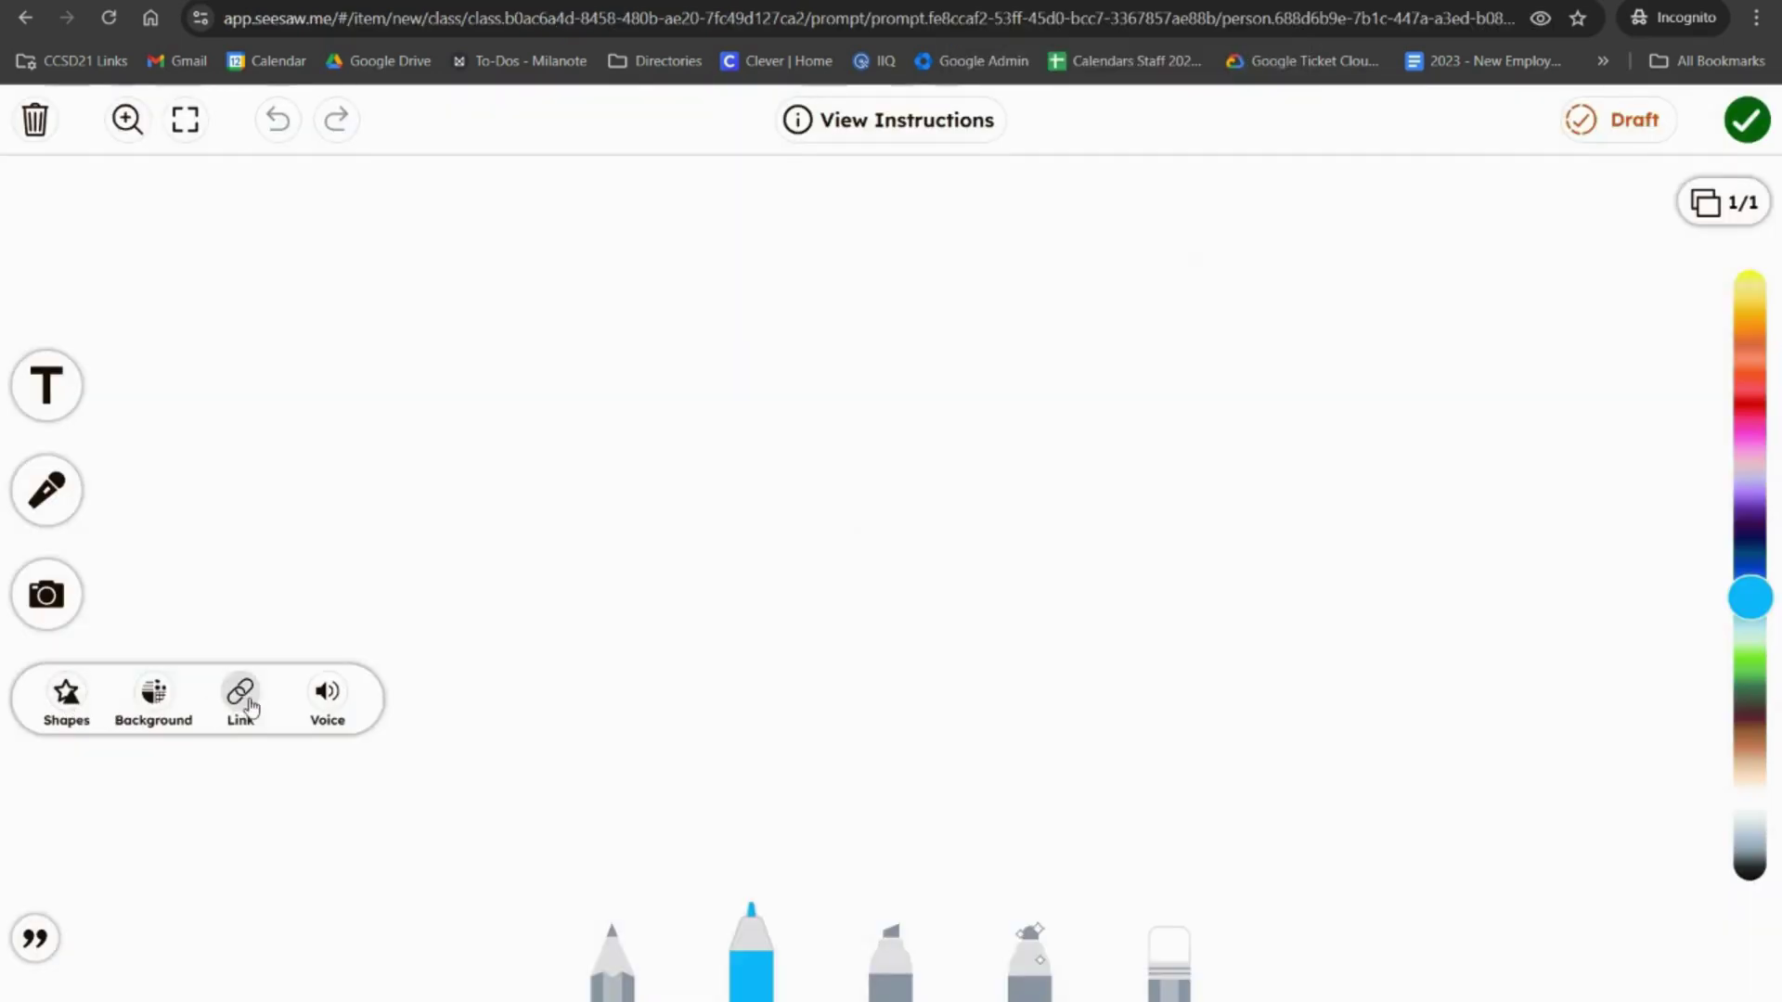
left_click(242, 700)
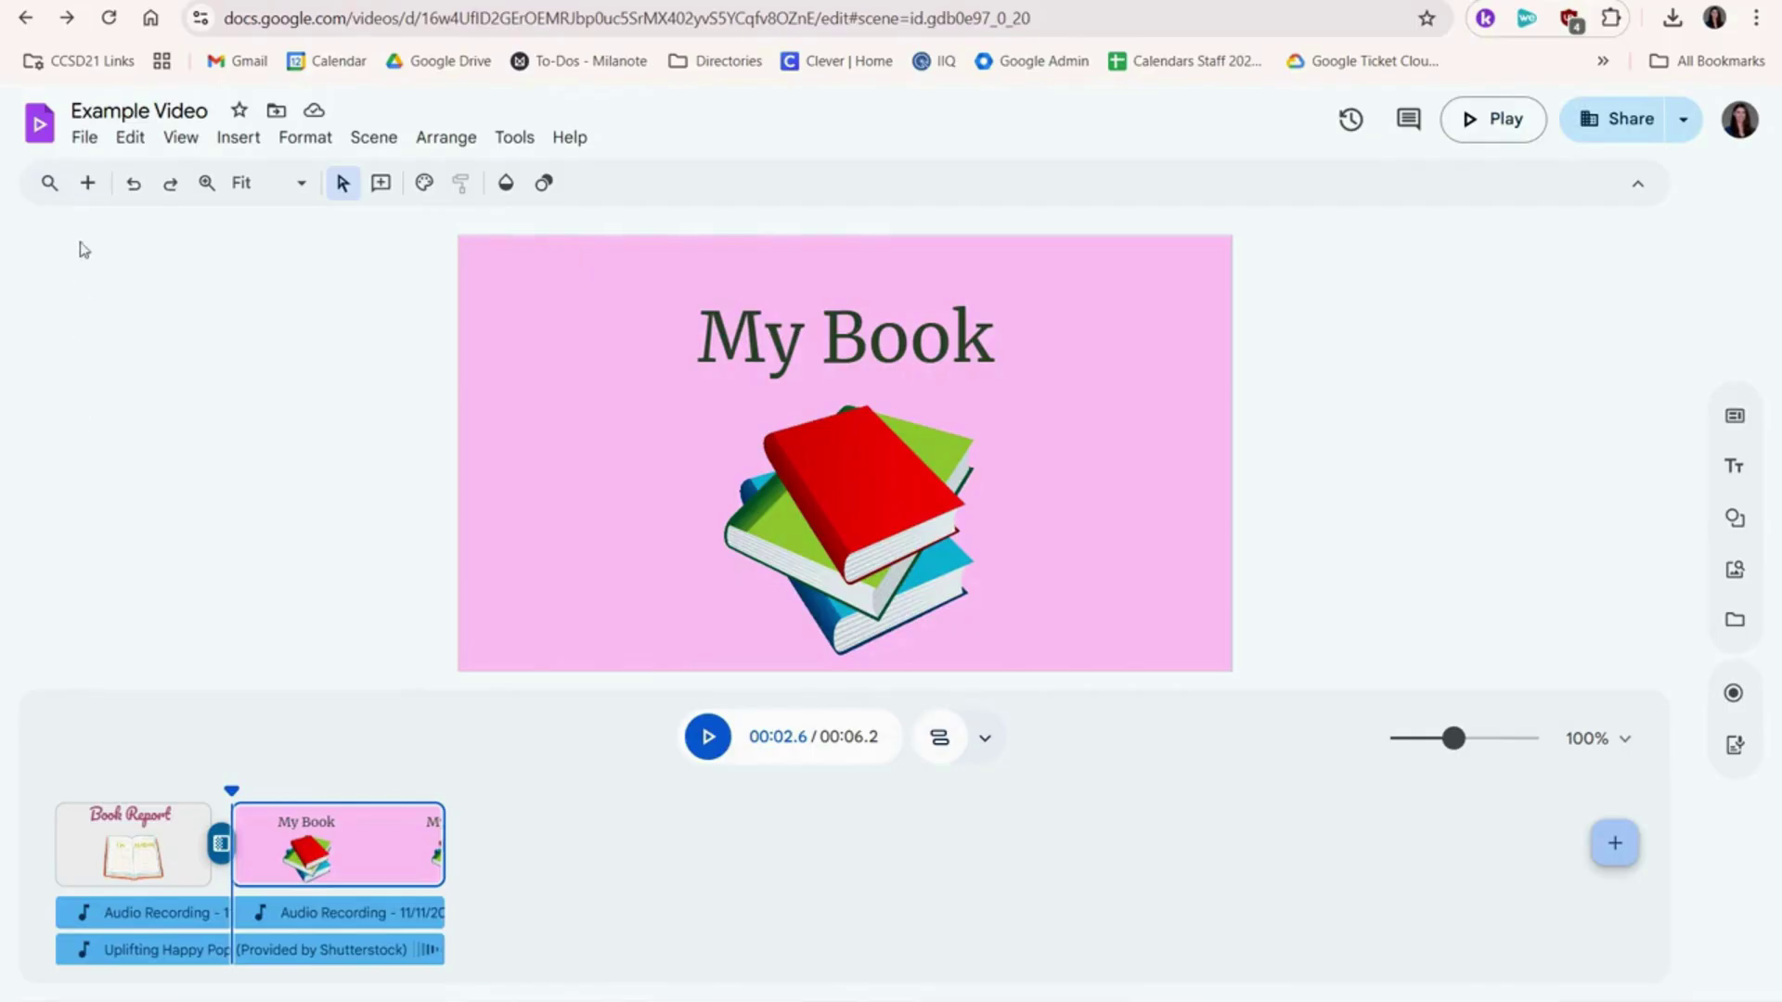
left_click(85, 140)
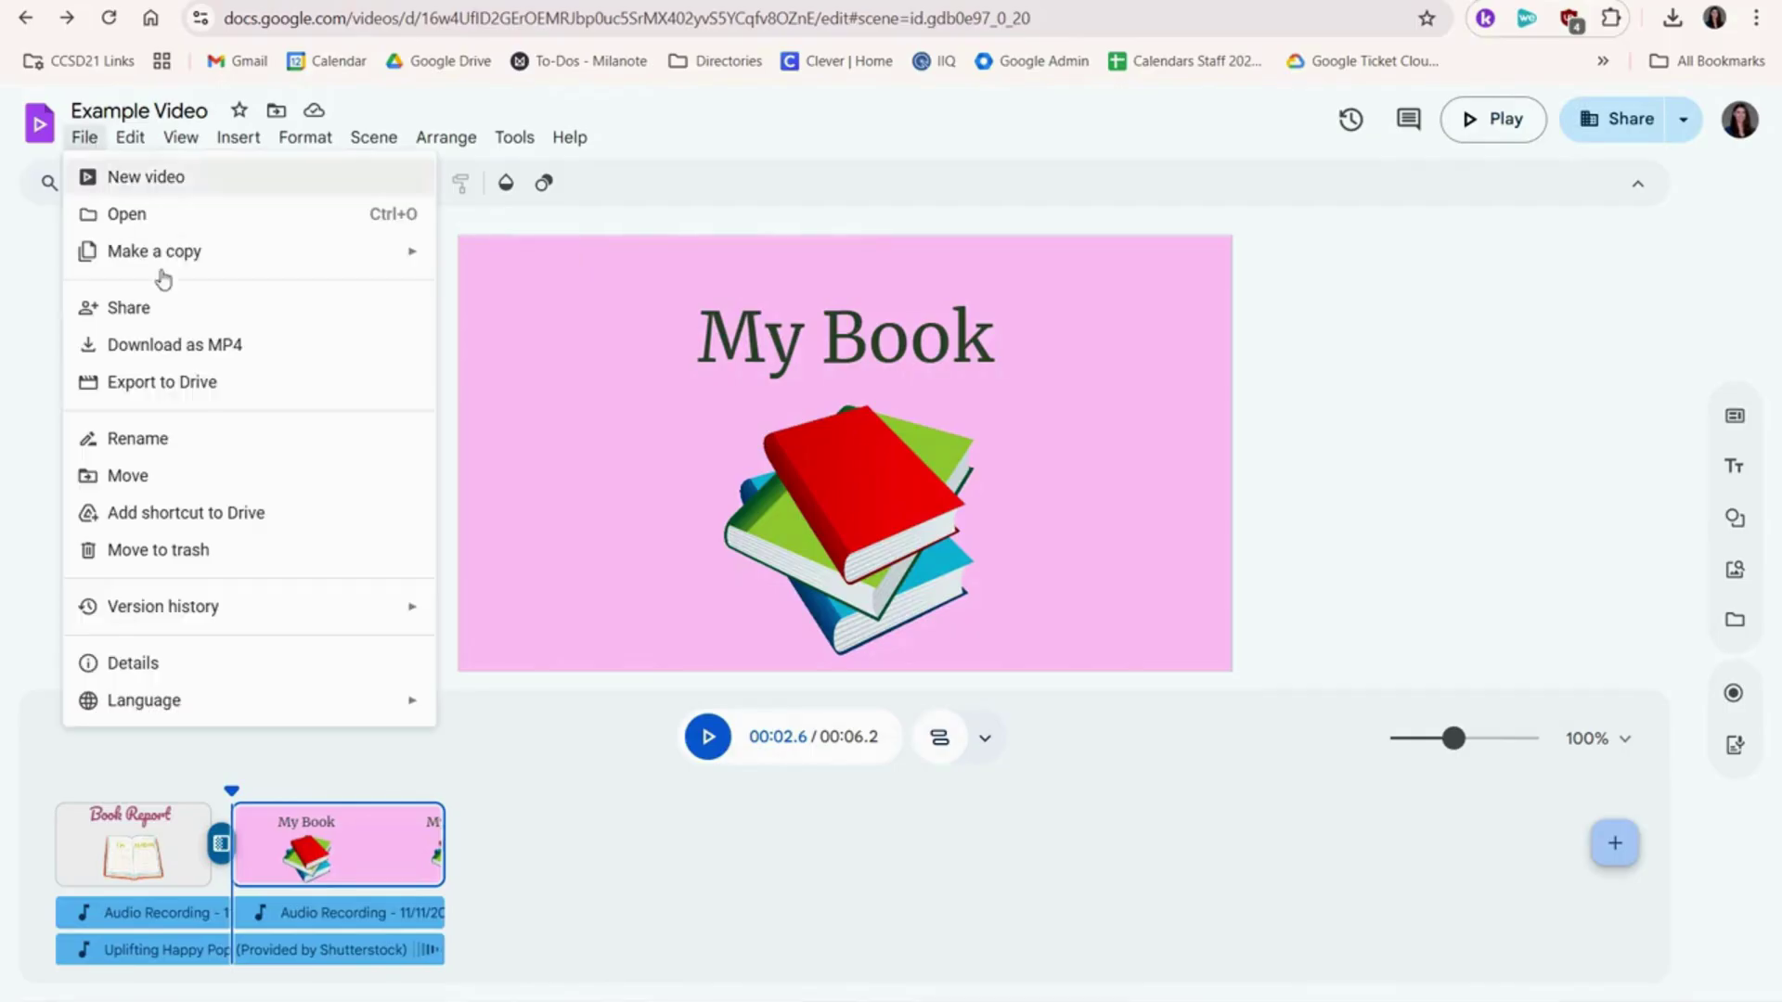
left_click(172, 343)
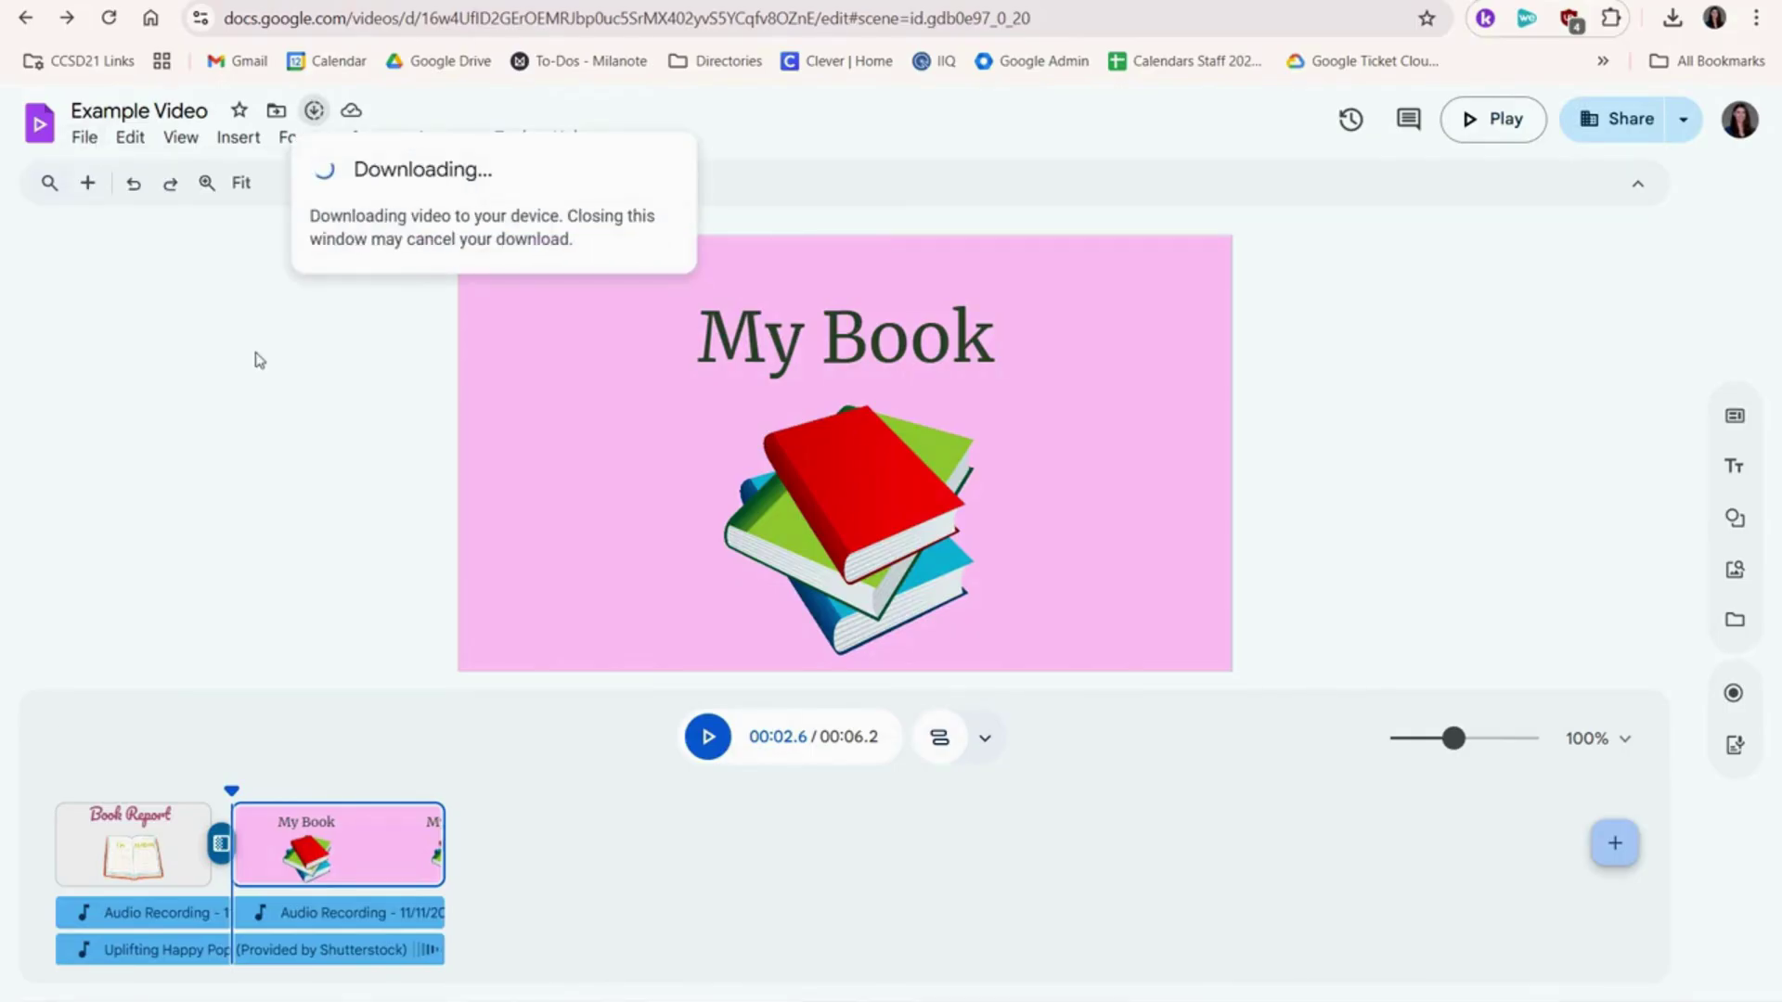